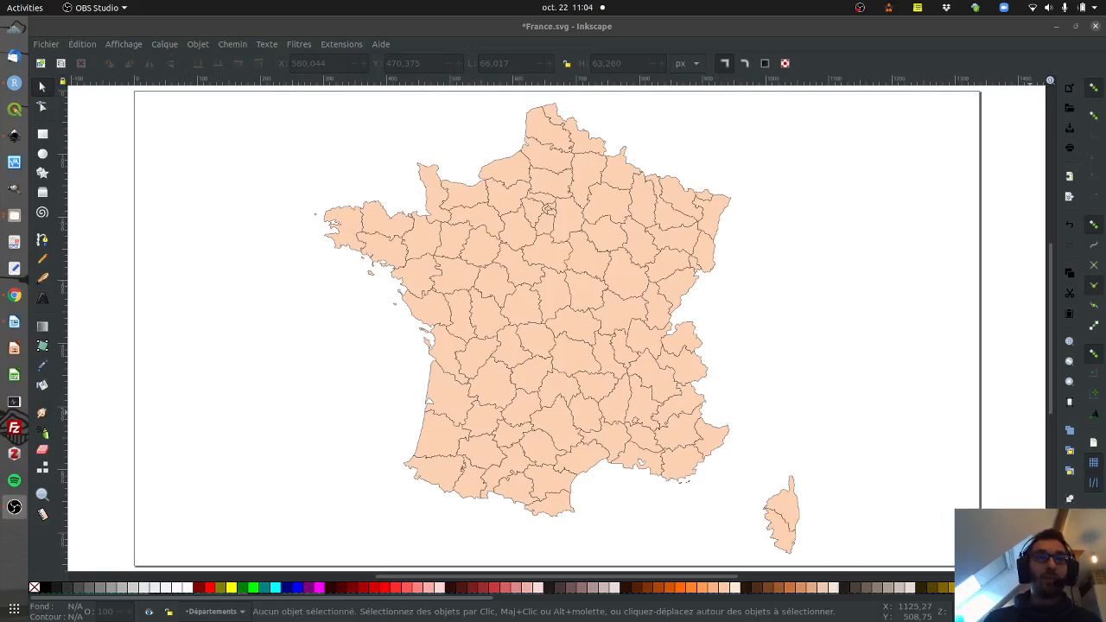
Show the layer list and duplicate the Départements layer.
key("ctrl+shift+l")
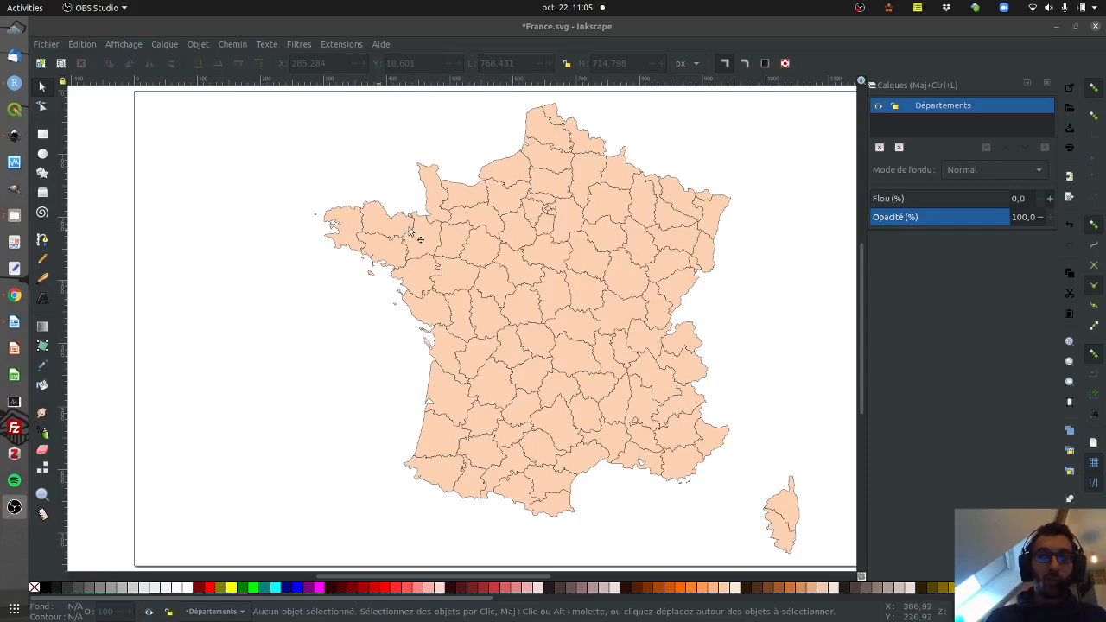
left_click(165, 44)
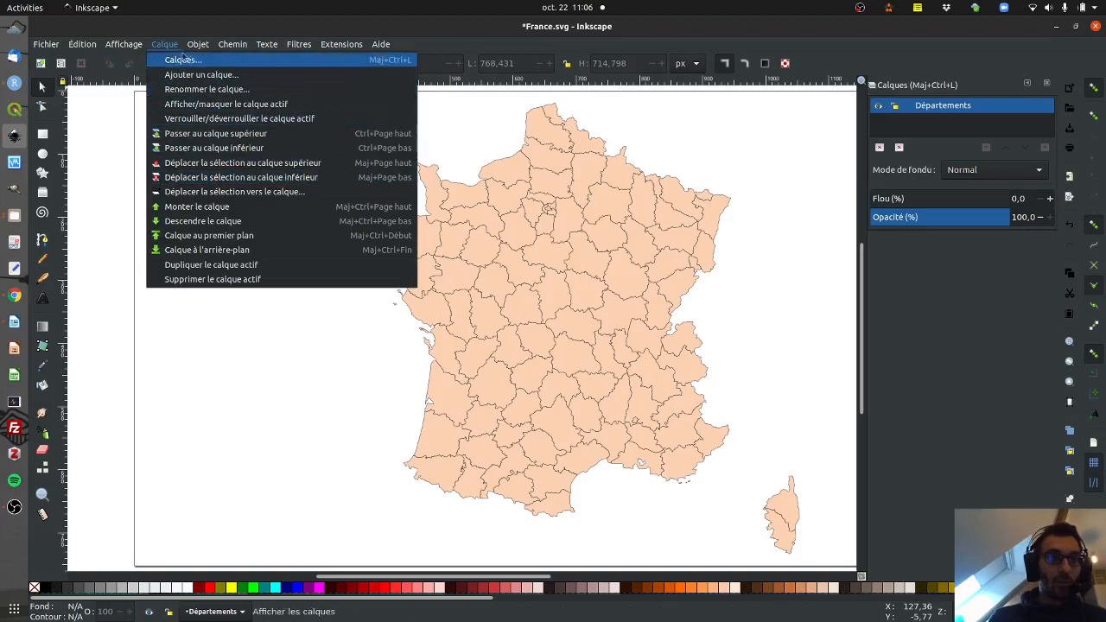
left_click(213, 264)
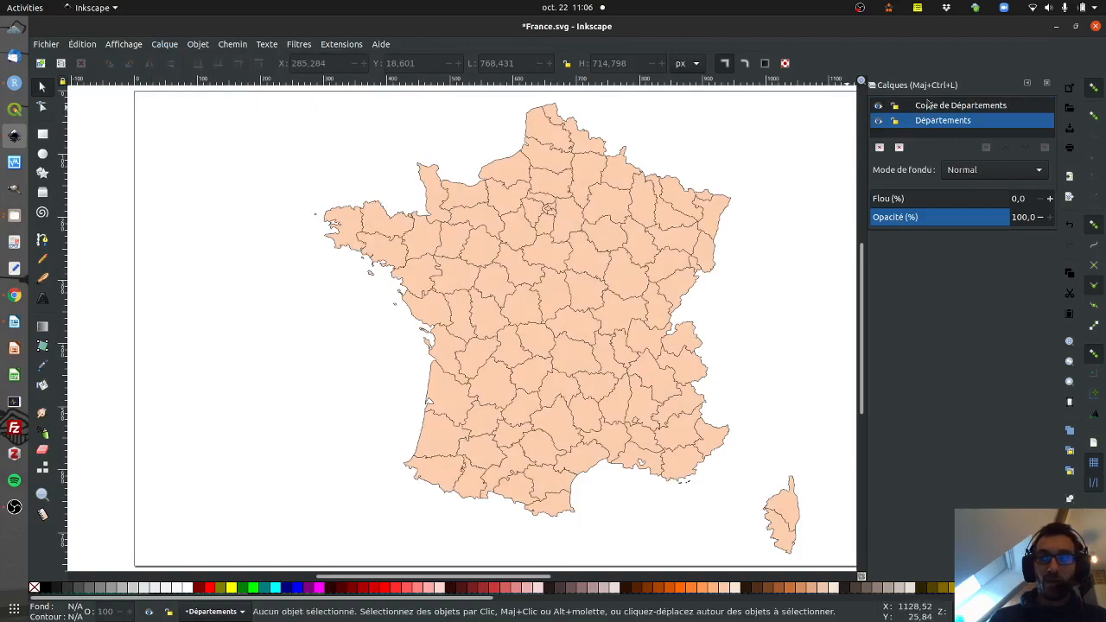
Rename the duplicated layer France, hide the original Départements layer and keep France active.
left_click(951, 105)
left_click(952, 105)
key("ctrl+a")
type("France")
key("Return")
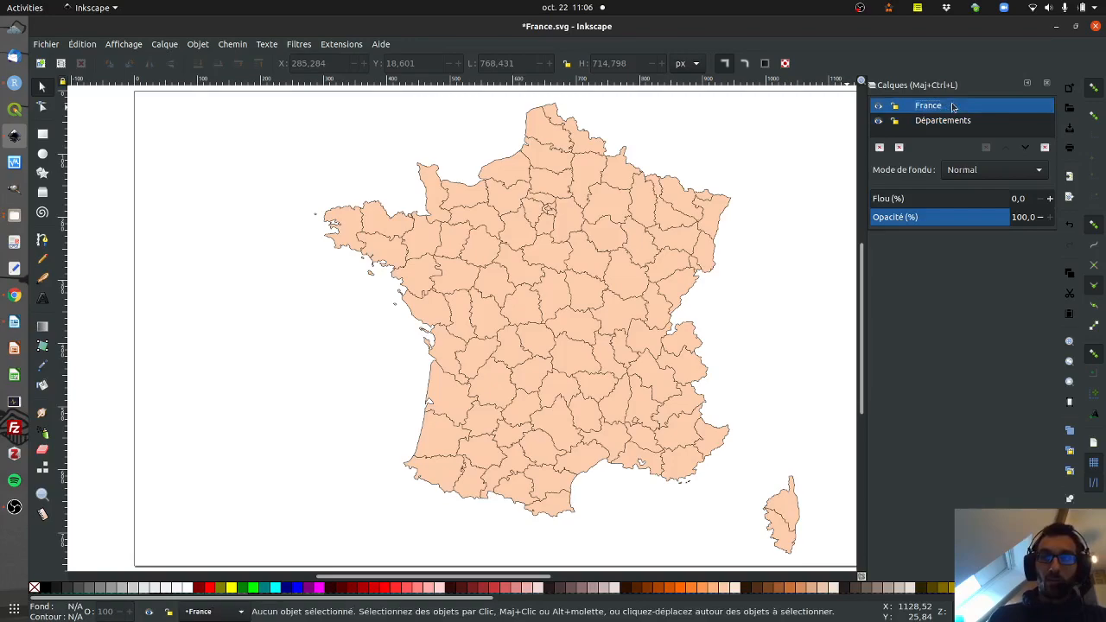
left_click(878, 123)
left_click(941, 107)
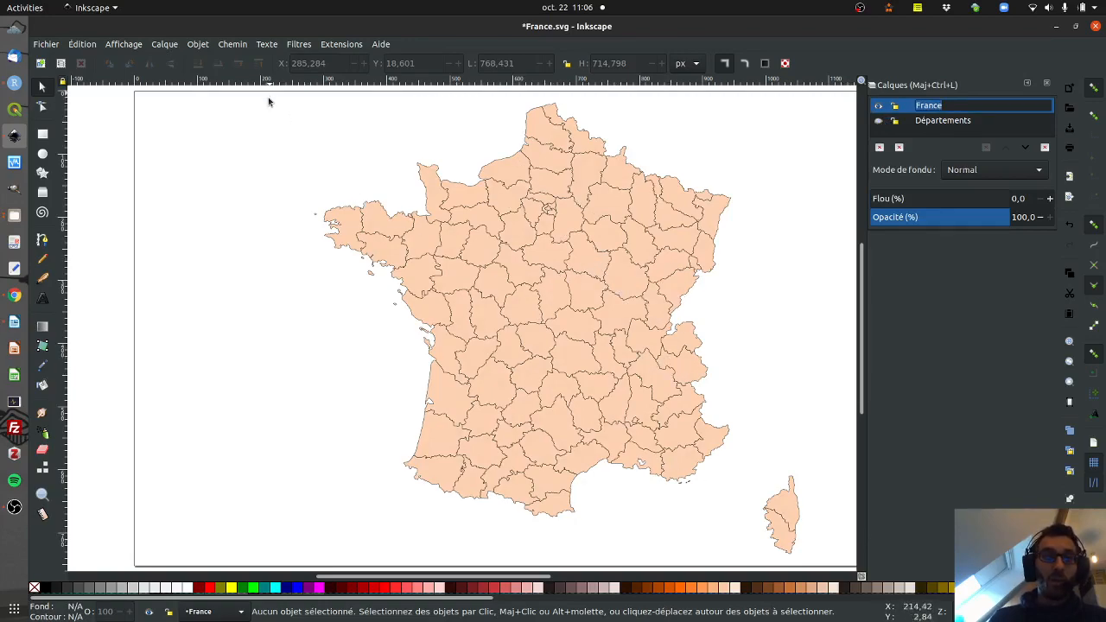
Try to merge all department shapes on the France layer with Union and inspect the interior of the merged shape.
left_click_drag(267, 103, 827, 553)
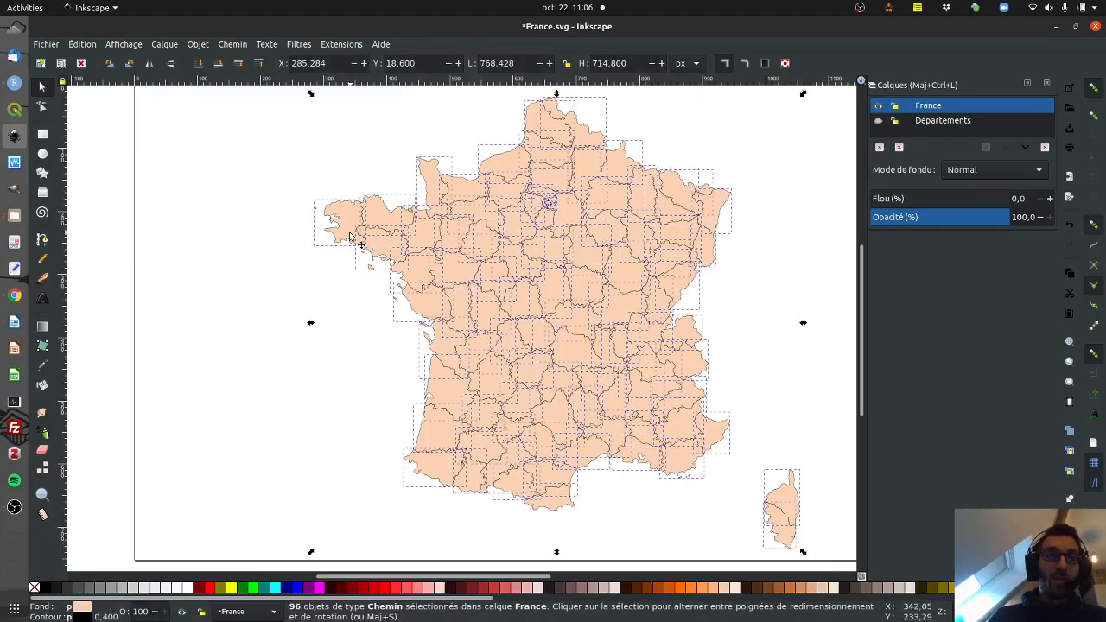
left_click(233, 44)
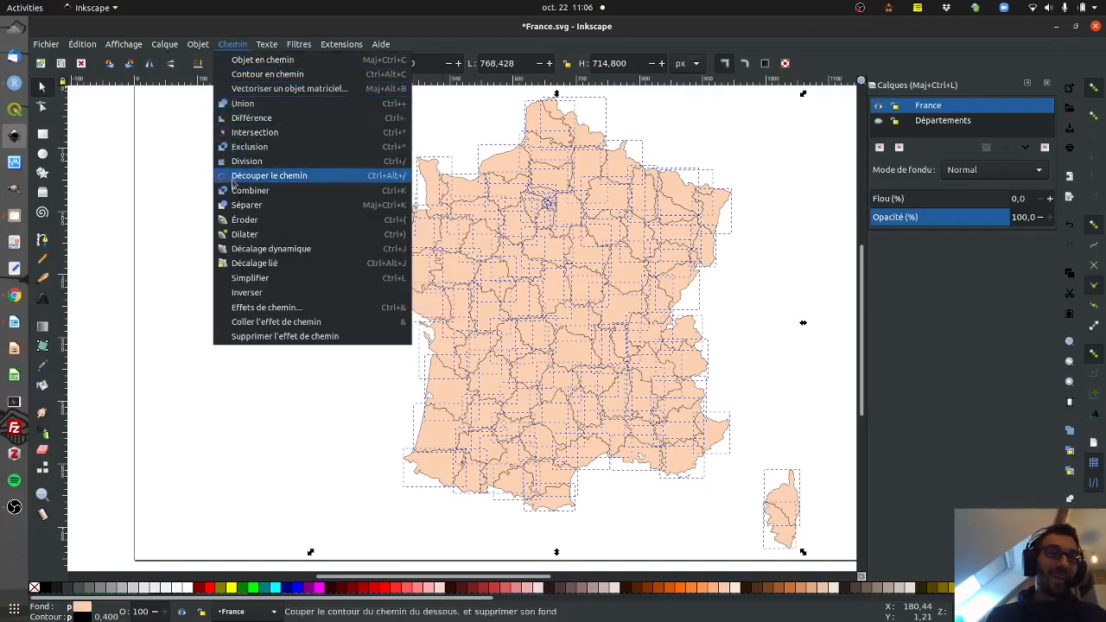
left_click(243, 103)
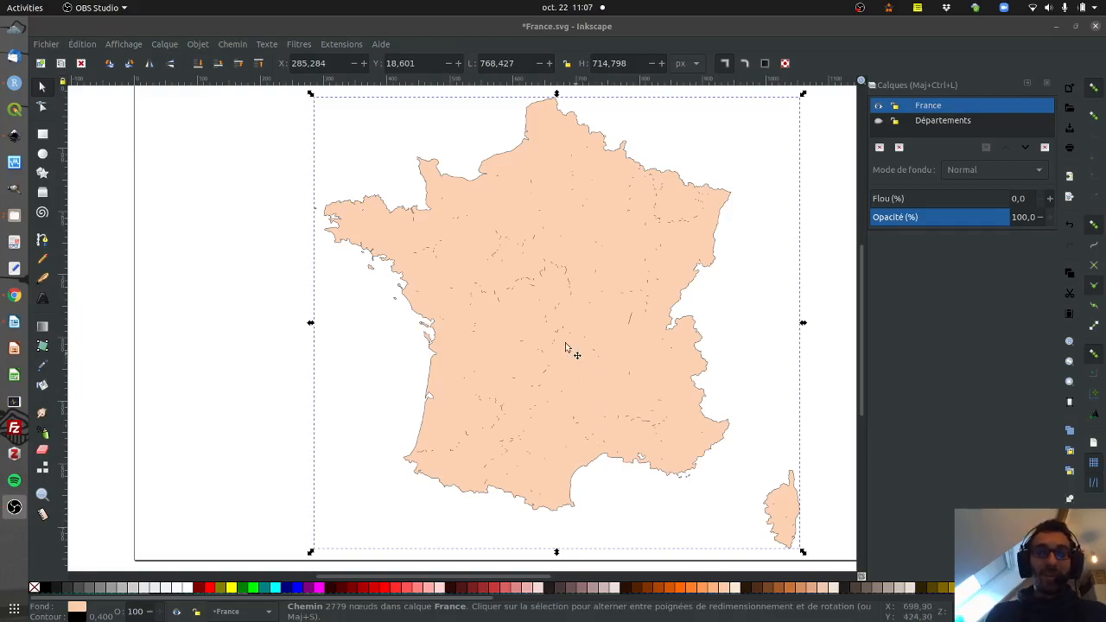
scroll(552, 290, "up", 1)
scroll(551, 290, "up", 4)
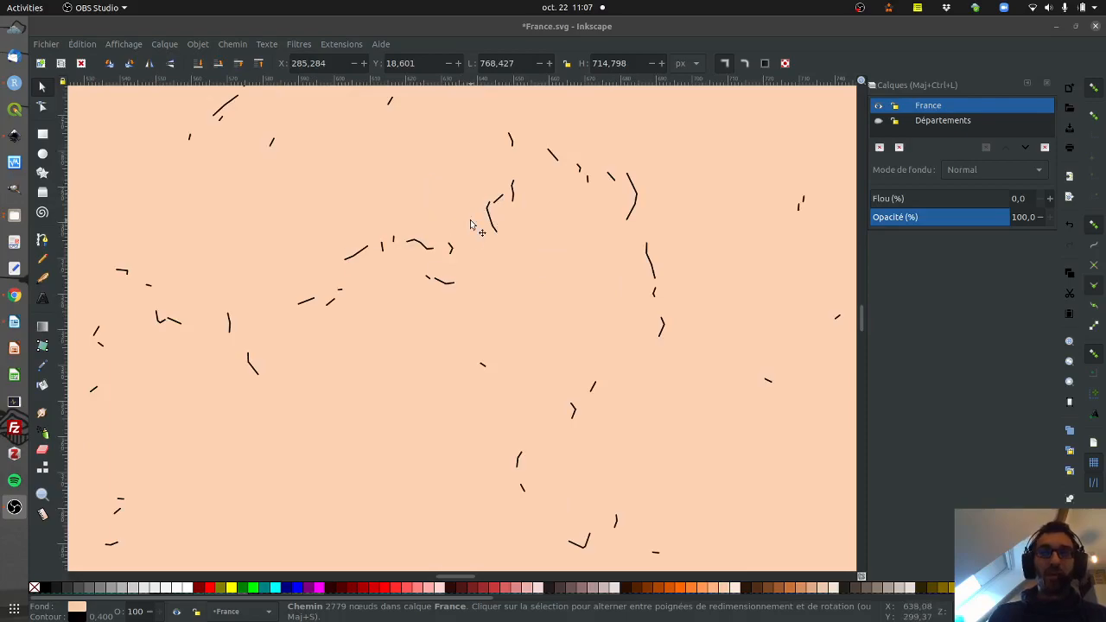
scroll(471, 225, "down", 6)
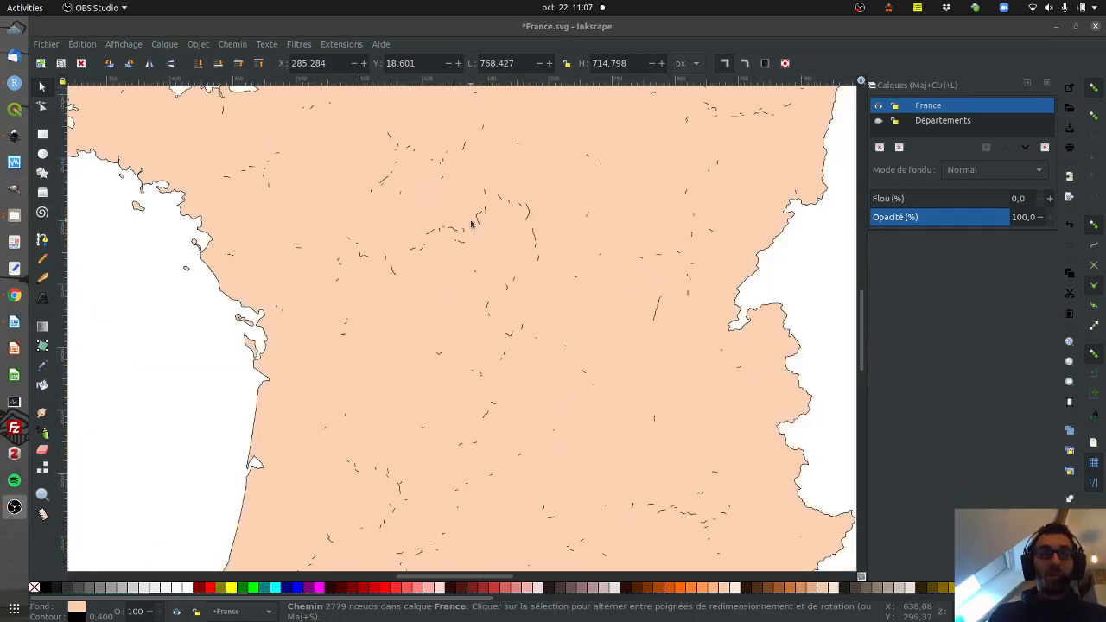
scroll(471, 225, "up", 1)
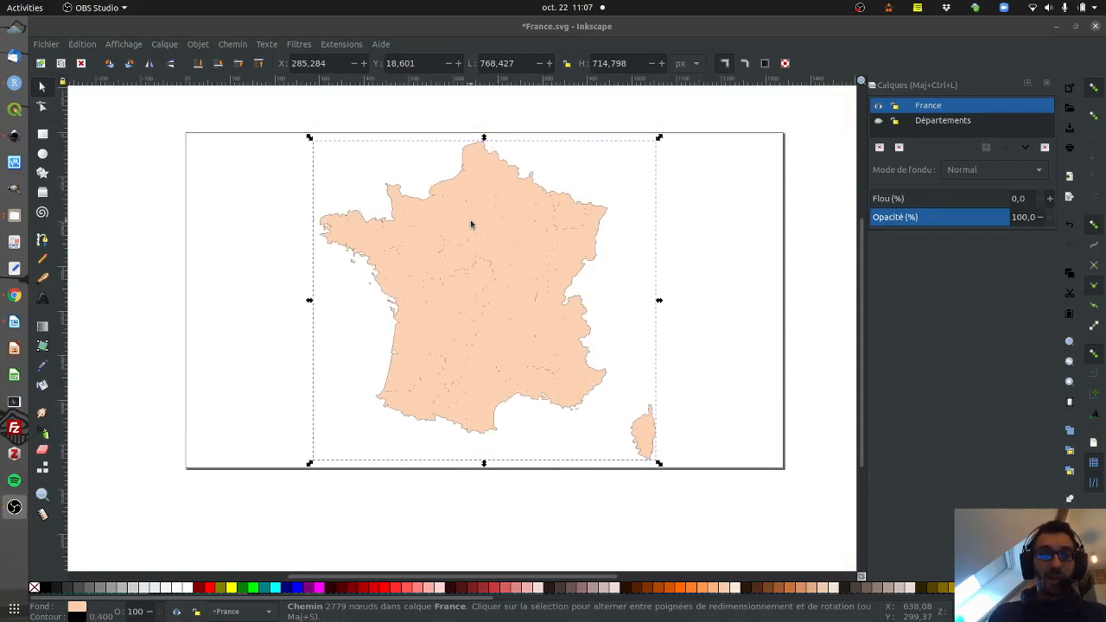
left_click(223, 242)
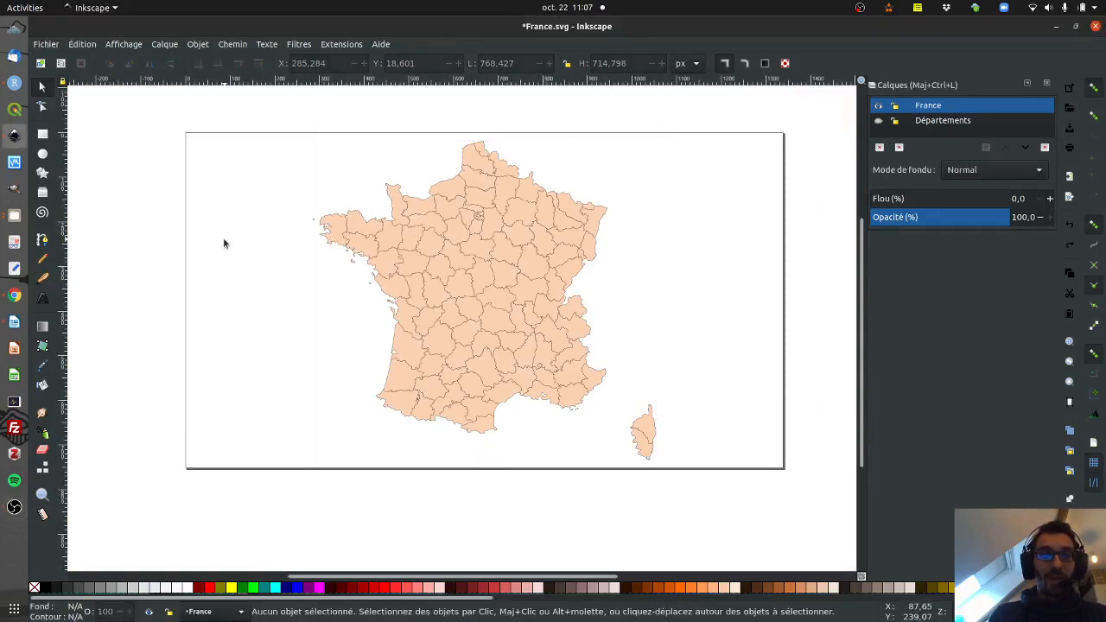
Outset (Dilater) all department paths on the France layer and merge them into one shape with Union.
key("ctrl+a")
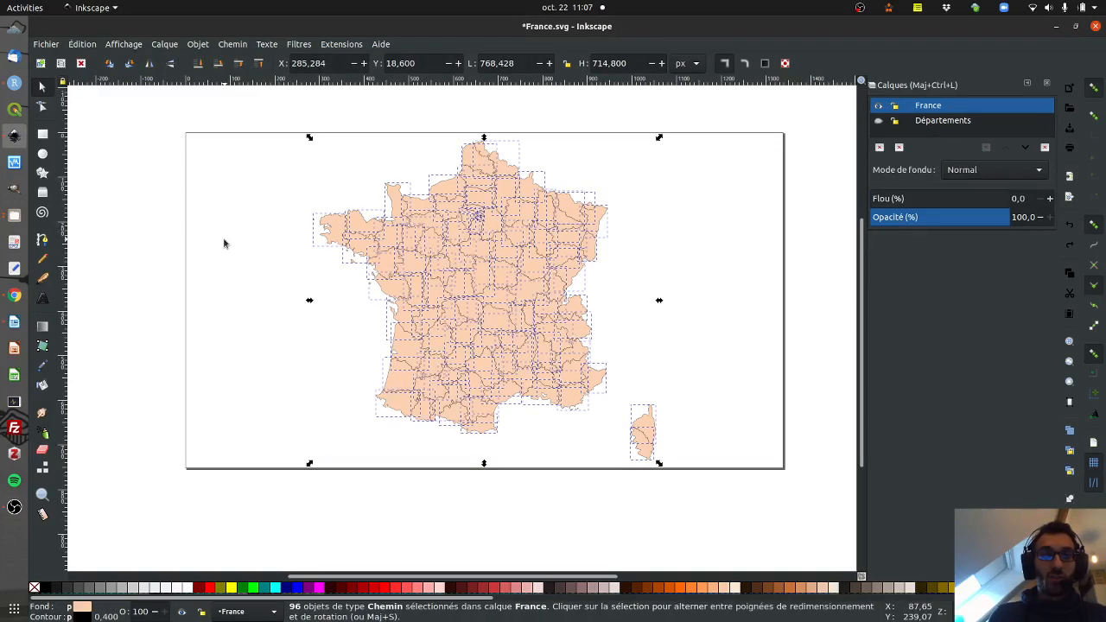
left_click(232, 44)
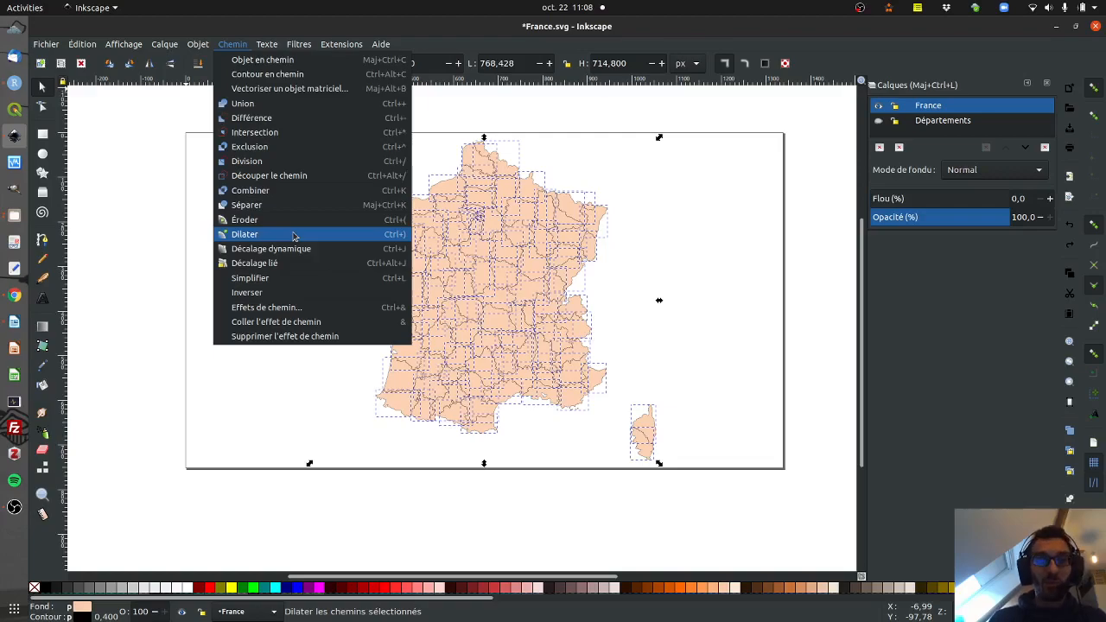
left_click(293, 236)
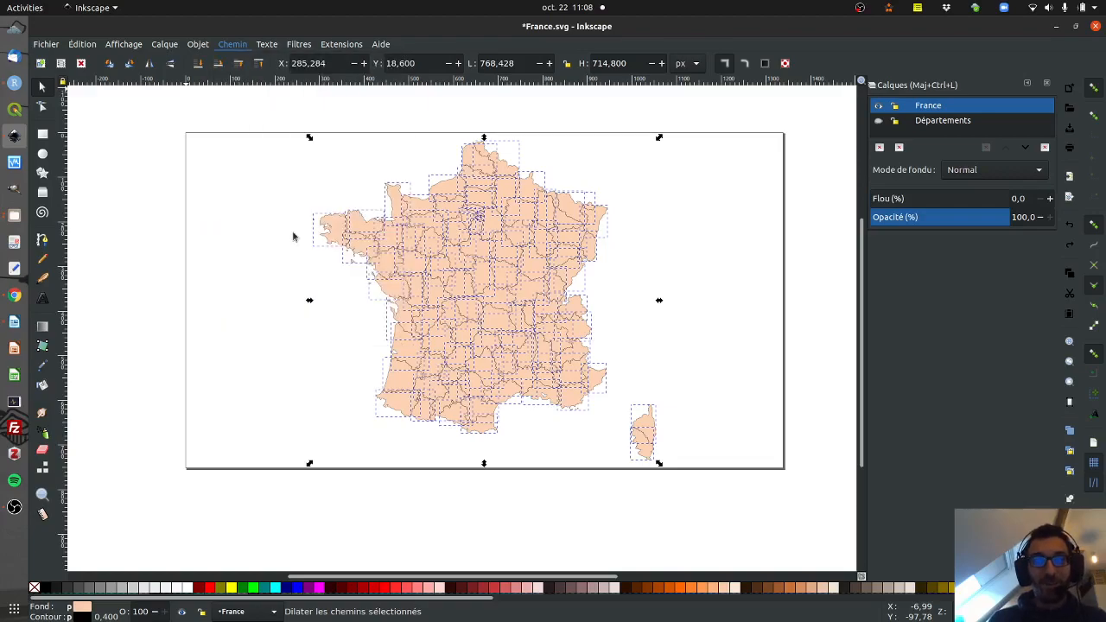
left_click(198, 45)
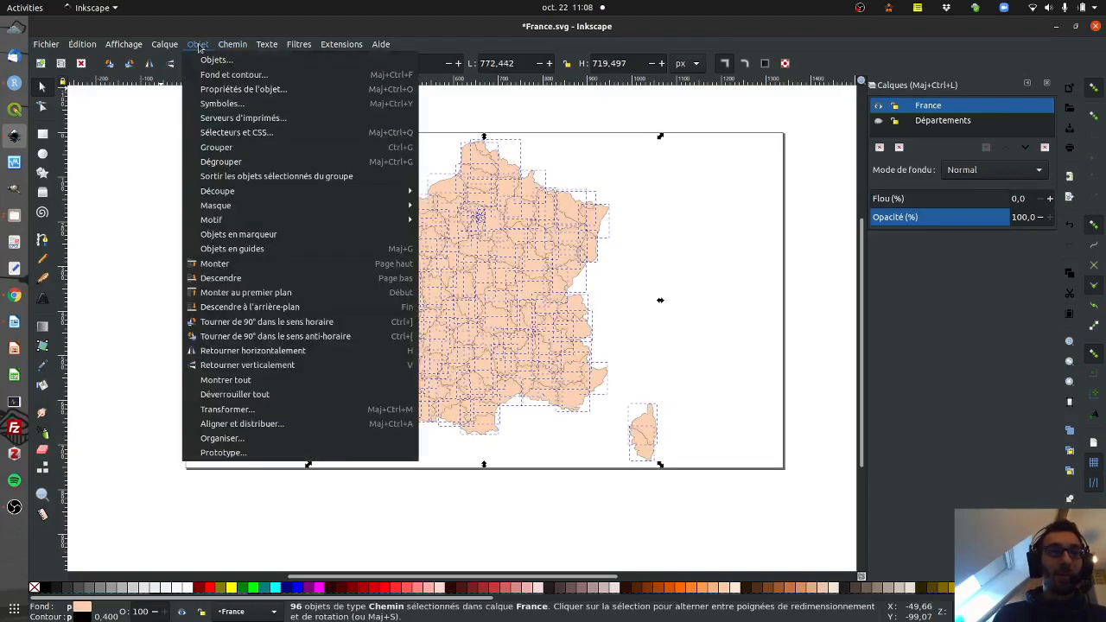
mouse_move(229, 44)
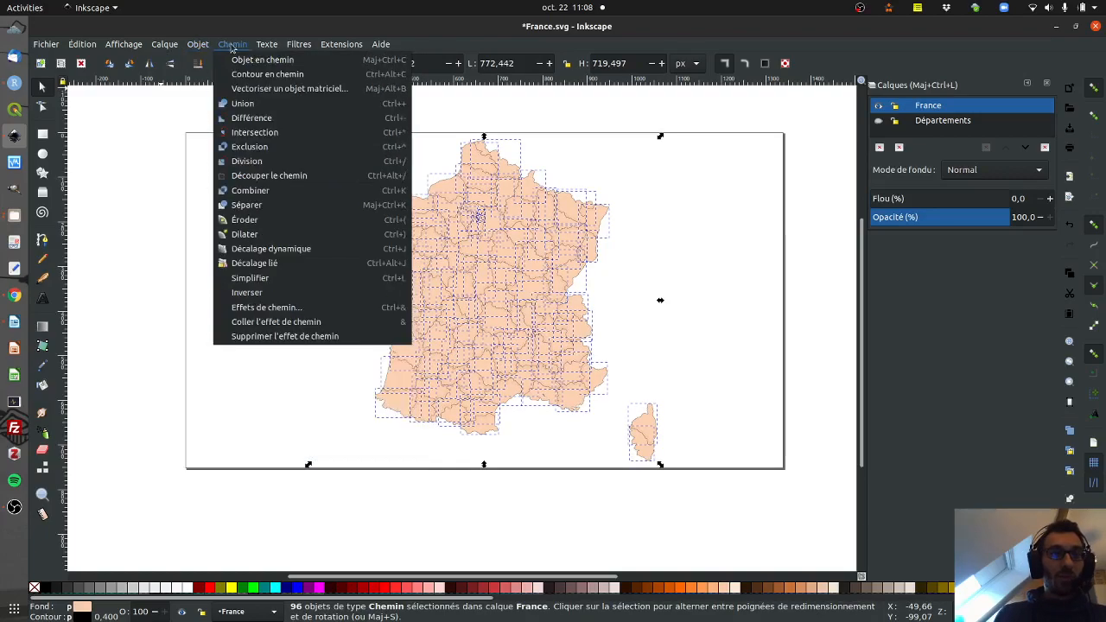
left_click(259, 106)
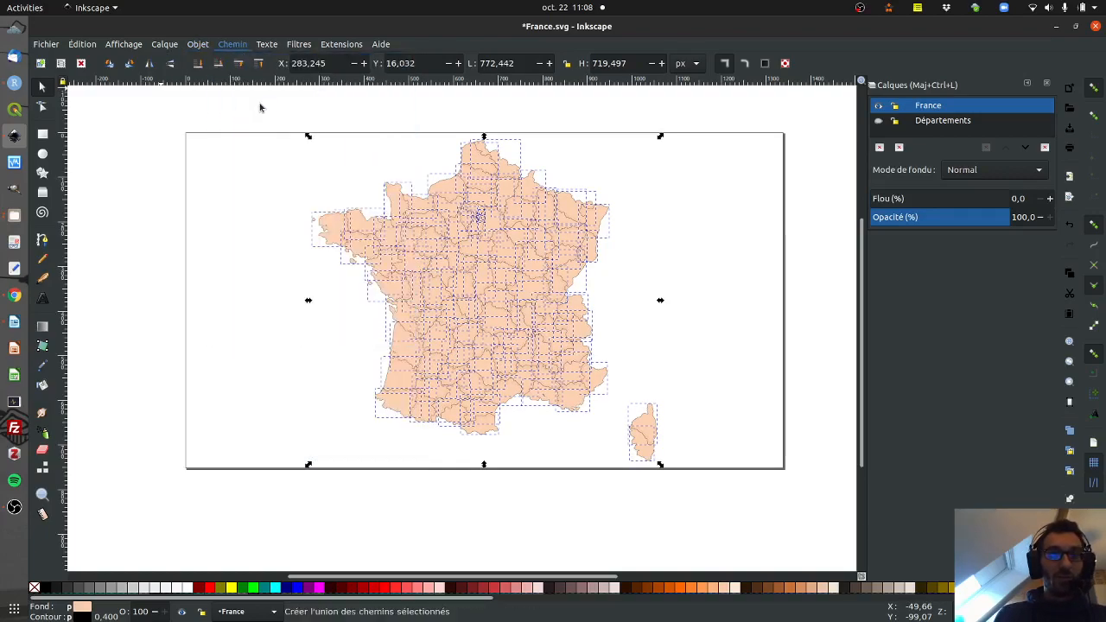
left_click(144, 268)
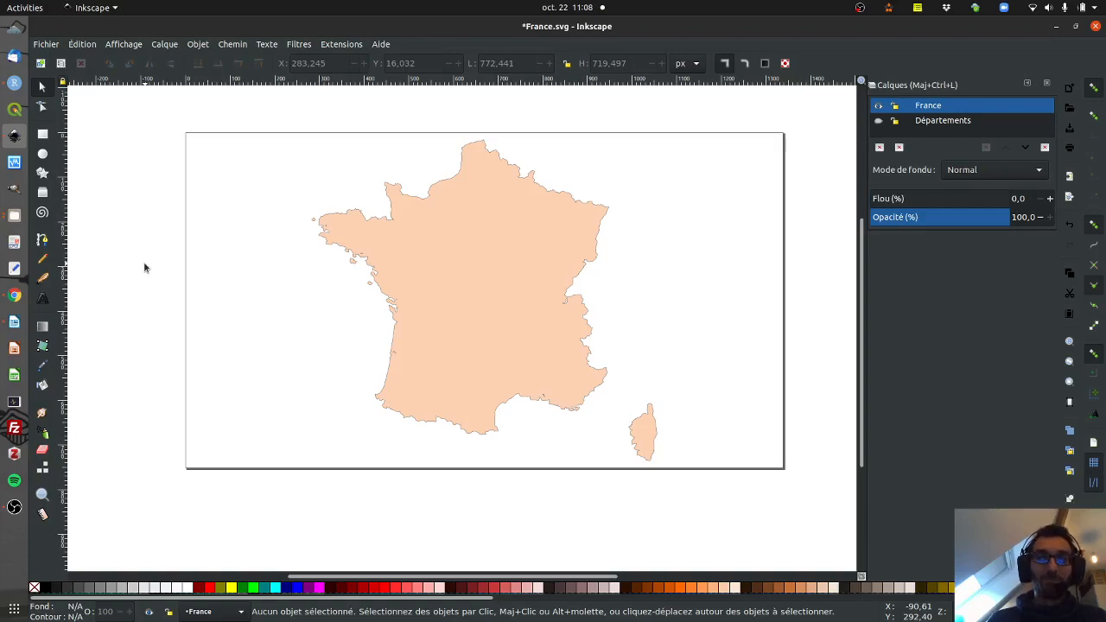
left_click(473, 288)
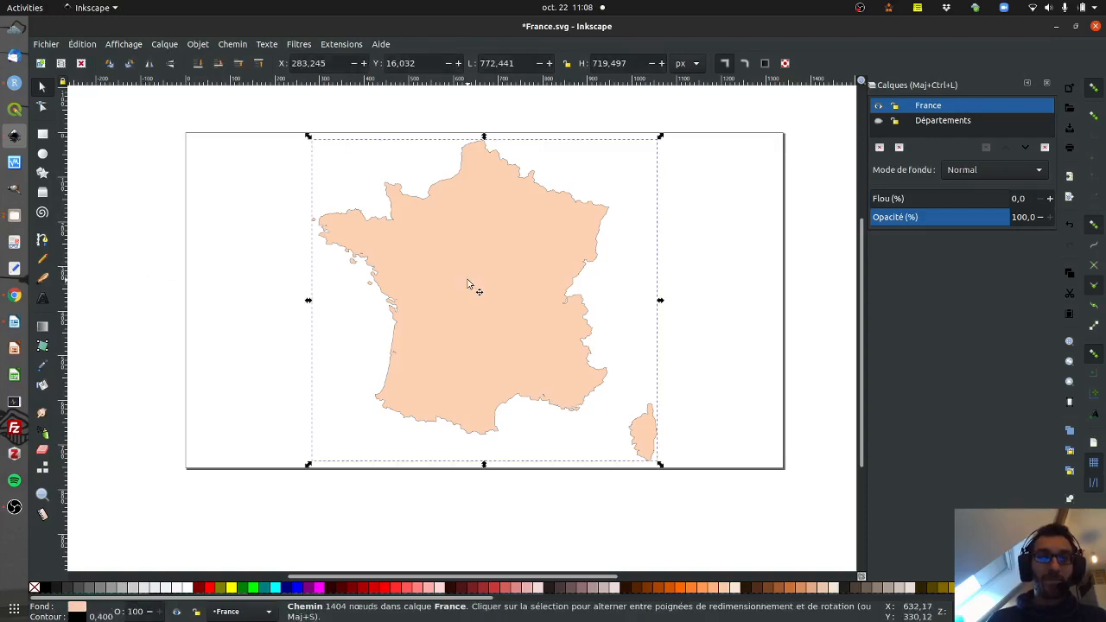
key("Delete")
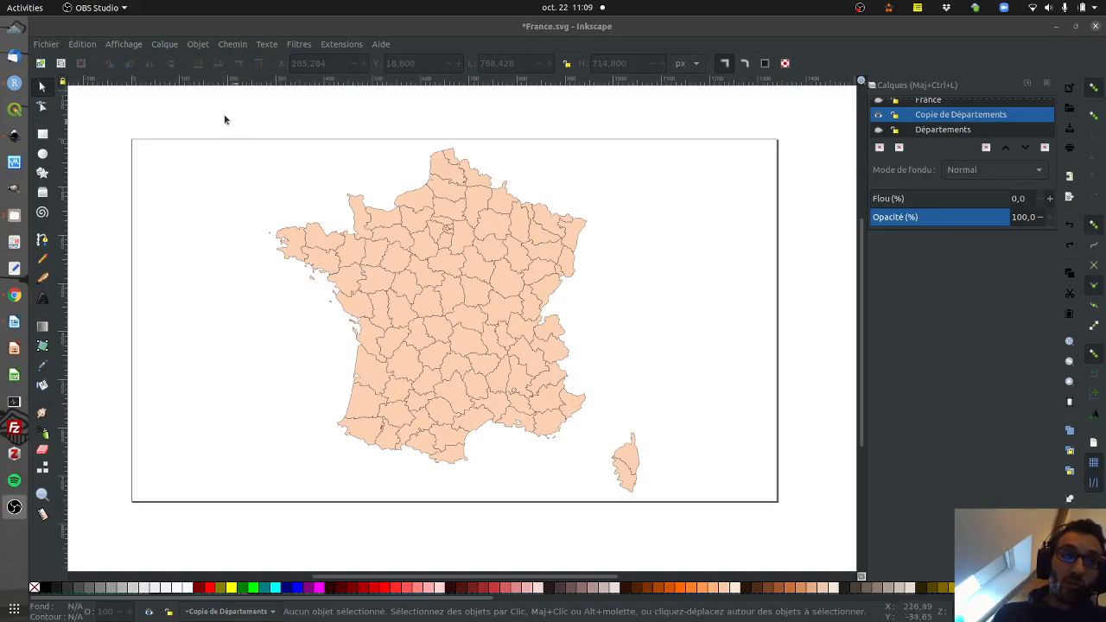
Try to simplify all department paths on the Copie de Départements layer and inspect the borders between them.
left_click_drag(216, 102, 736, 541)
left_click(241, 48)
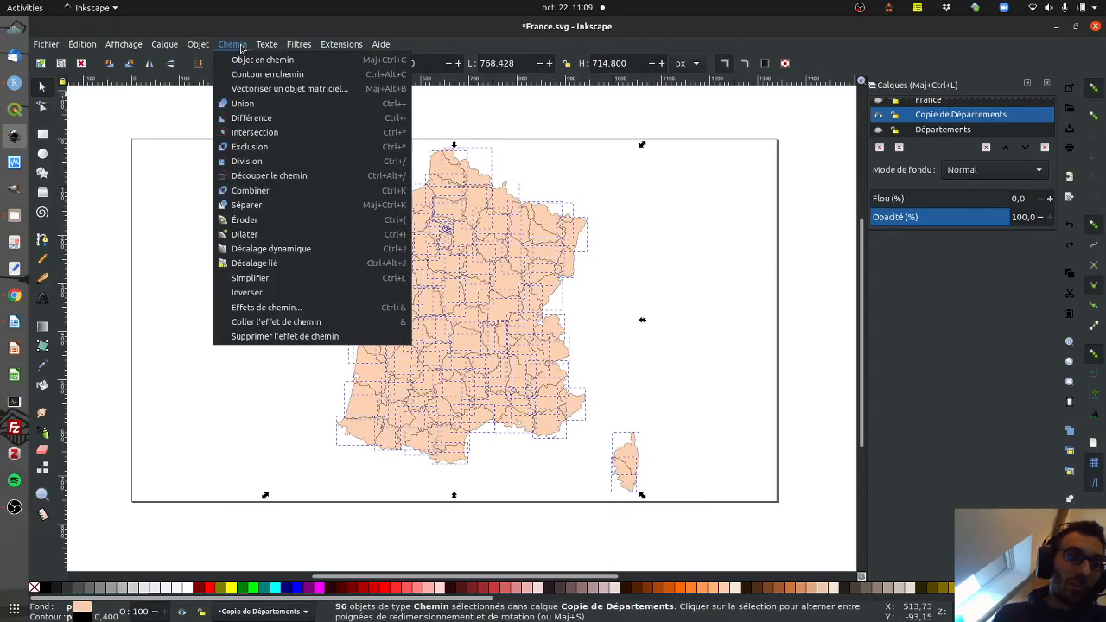
left_click(286, 278)
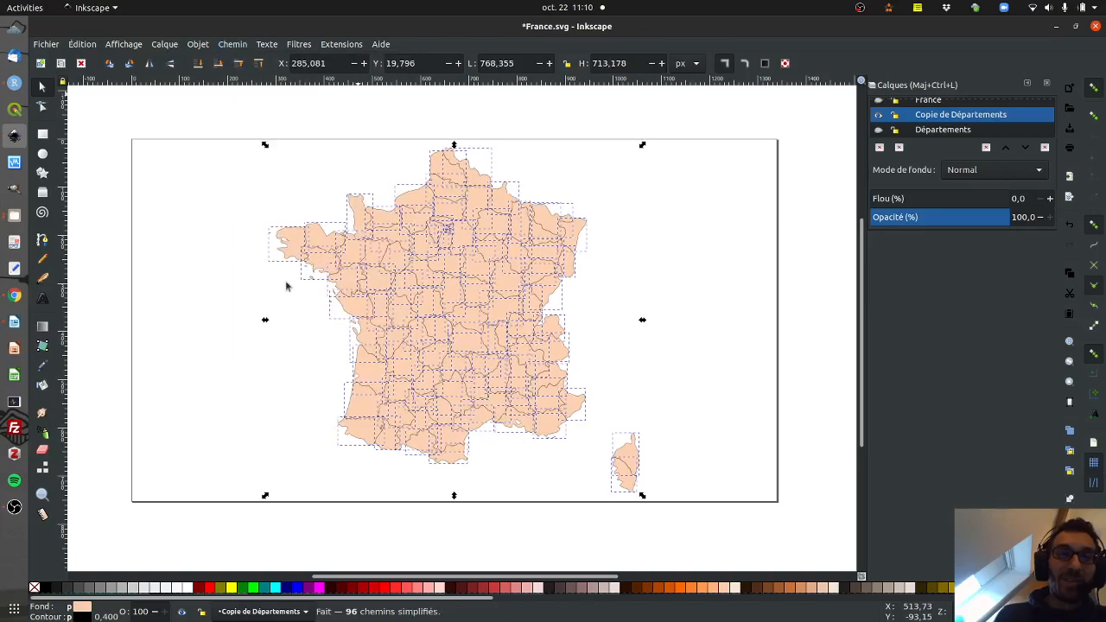
key("ctrl")
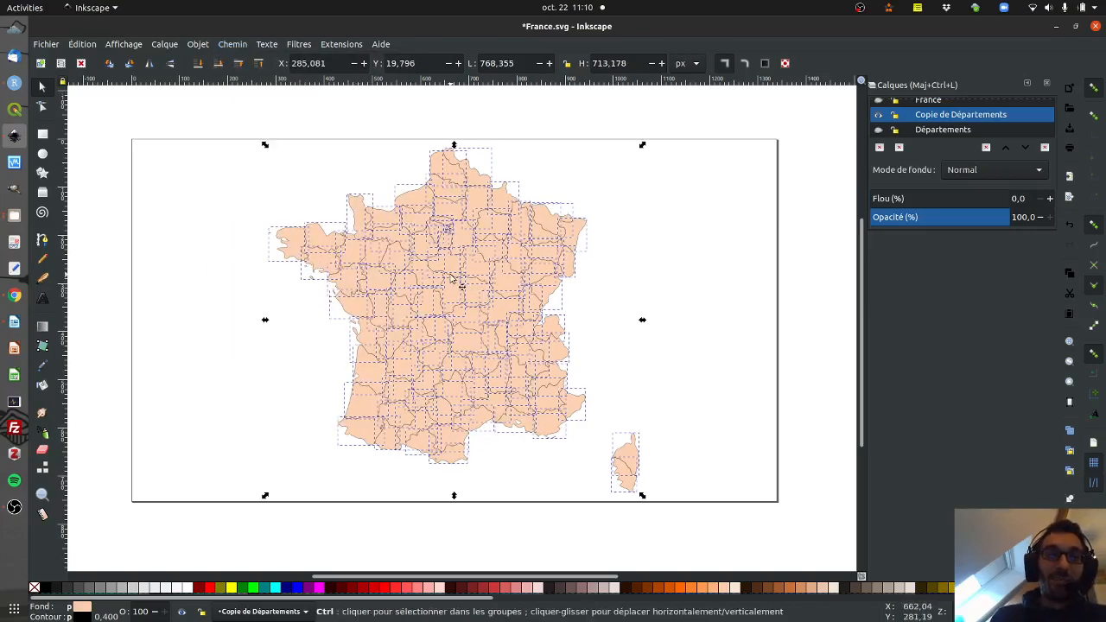
scroll(451, 278, "up", 6)
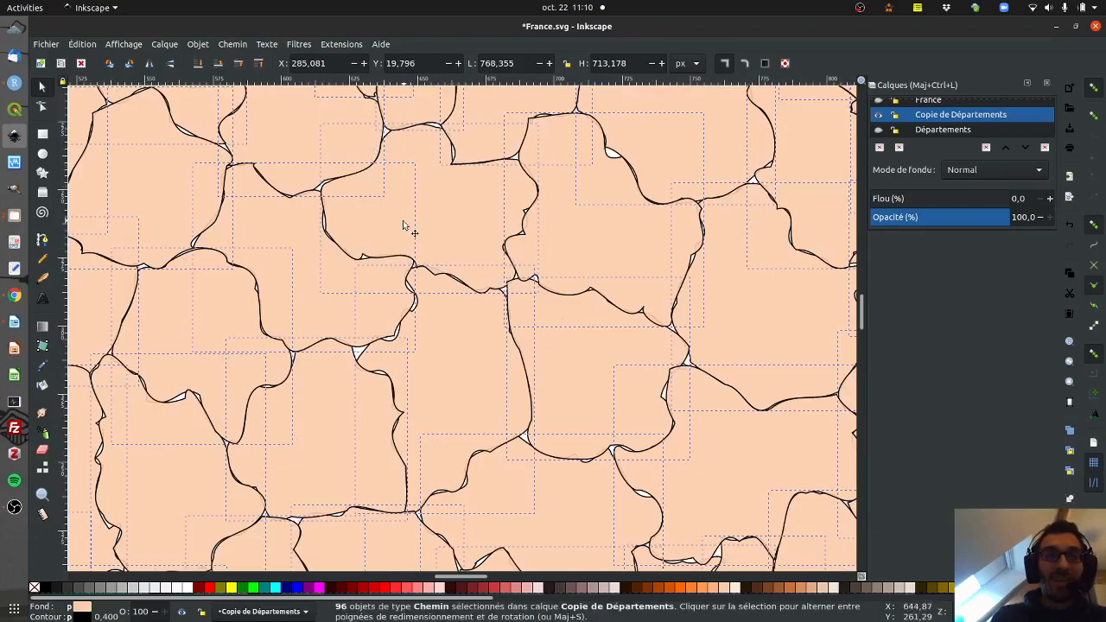
key("ctrl")
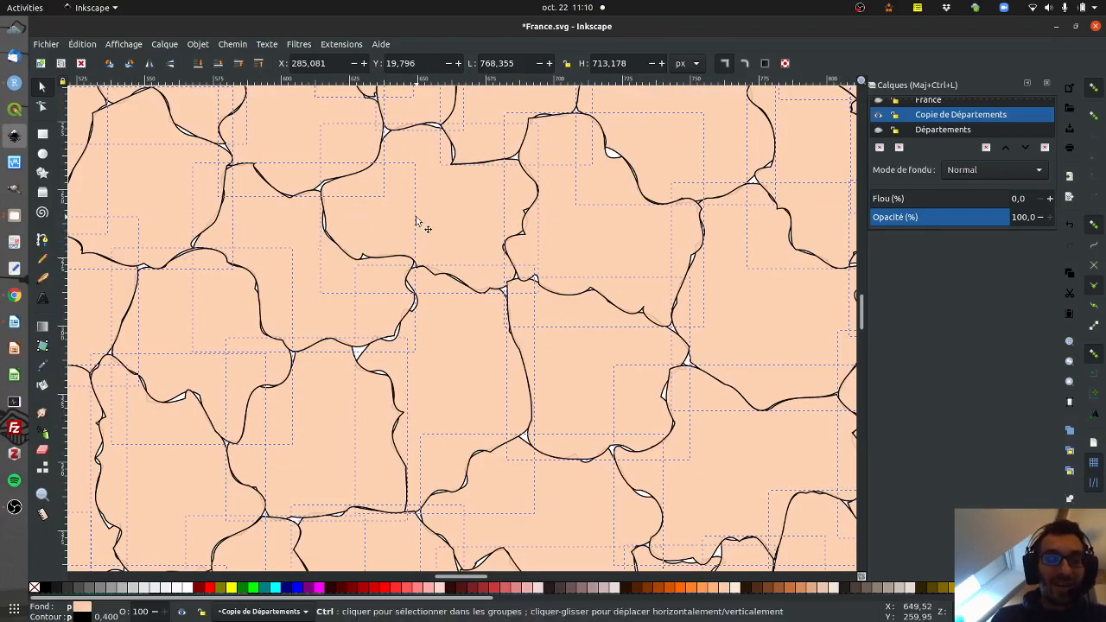
key("ctrl+z")
scroll(416, 221, "down", 5)
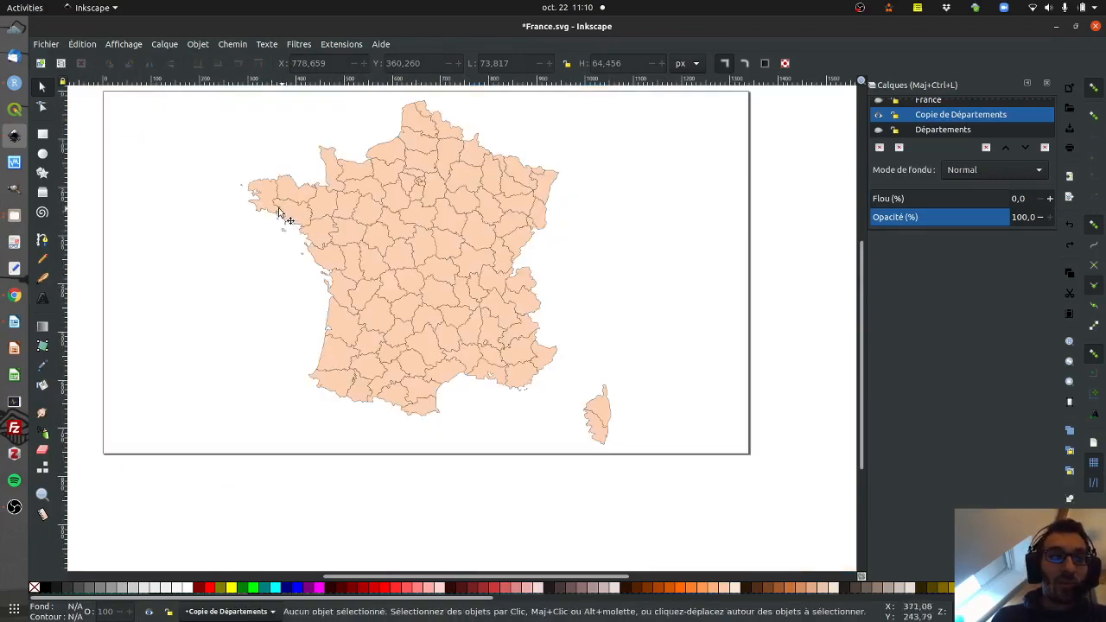
left_click(256, 190)
left_click(300, 195, "shift")
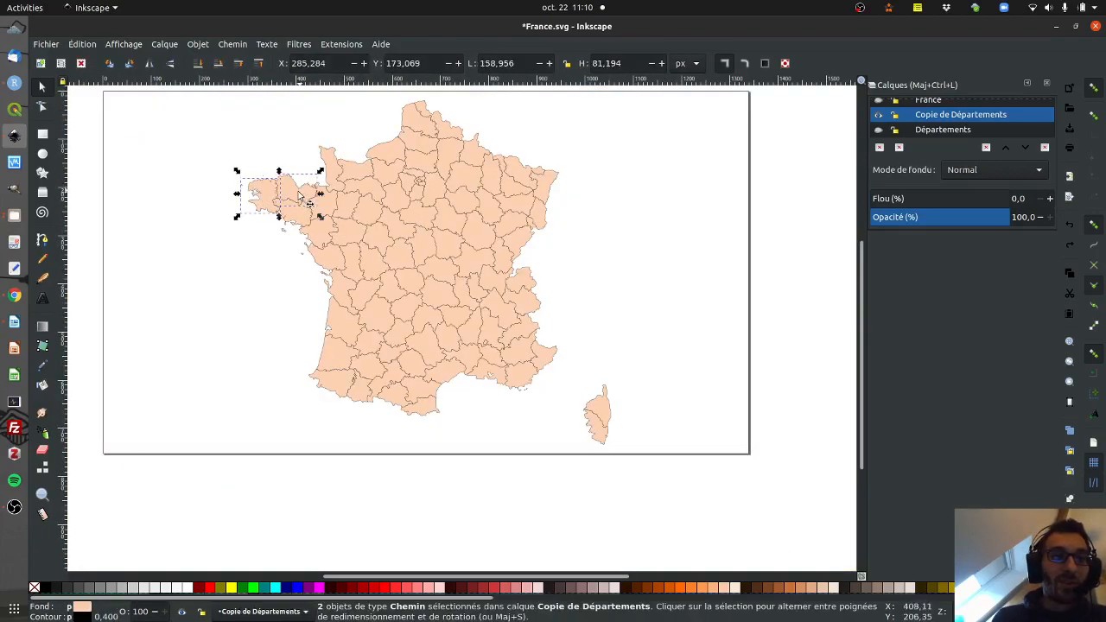
left_click(294, 222, "shift")
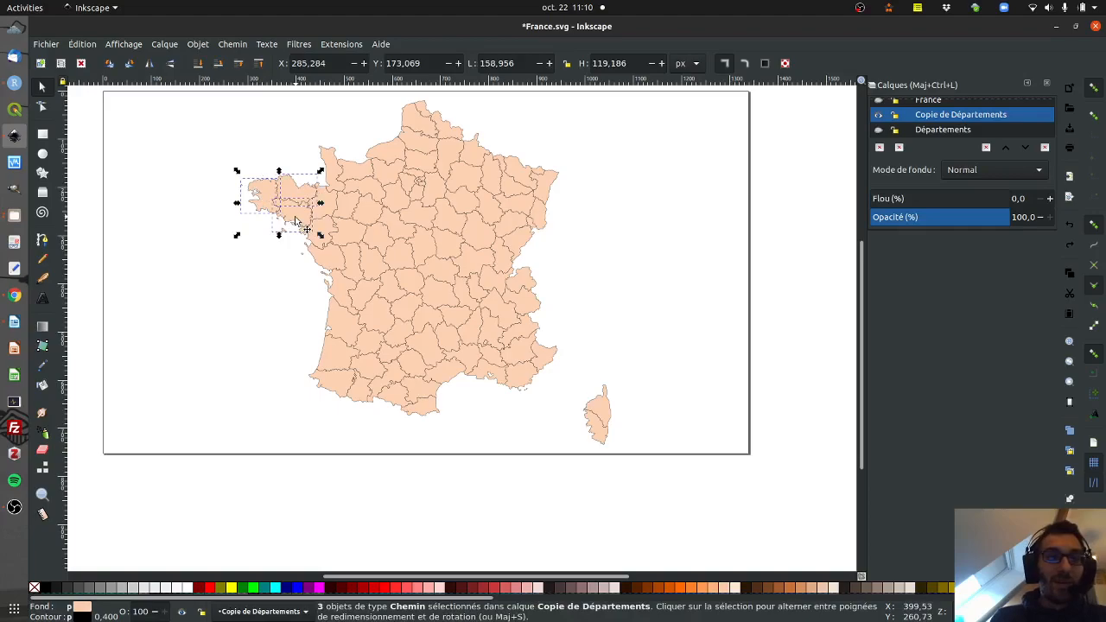
key("ctrl")
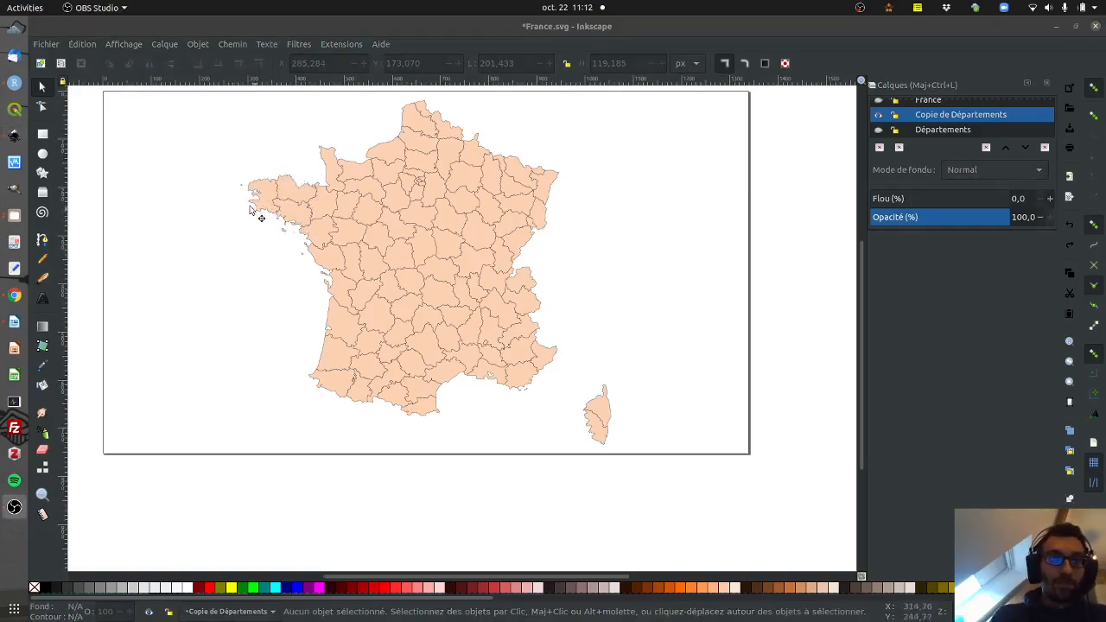
Select the four departments of Brittany together on the Copie de Départements layer.
left_click(257, 206)
key("shift")
left_click(290, 190, "shift")
left_click(306, 224, "shift")
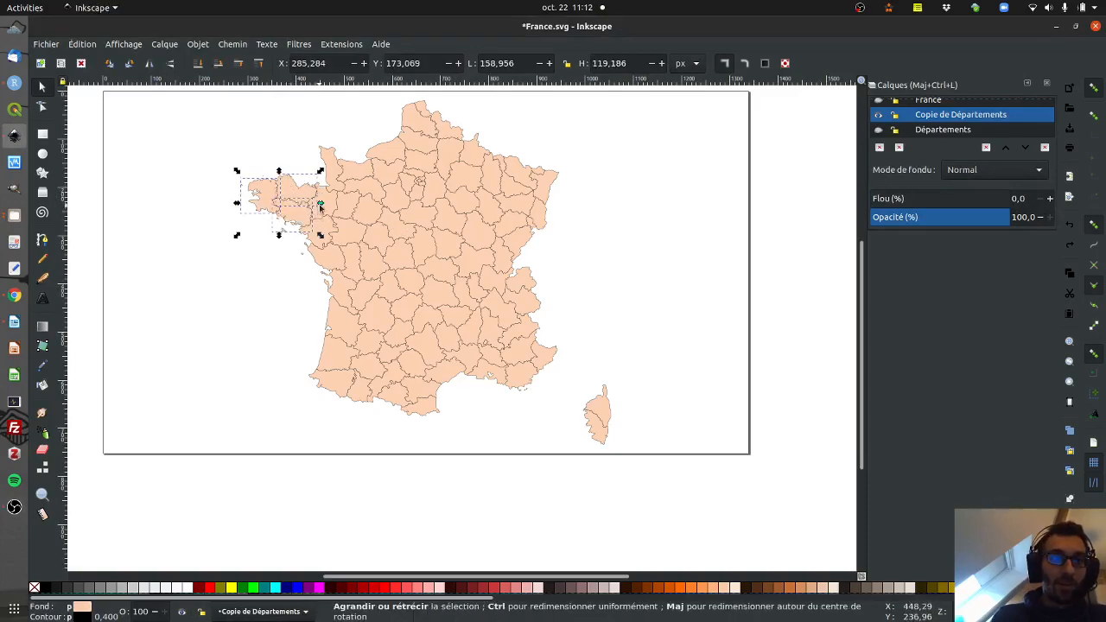
left_click(328, 206, "shift")
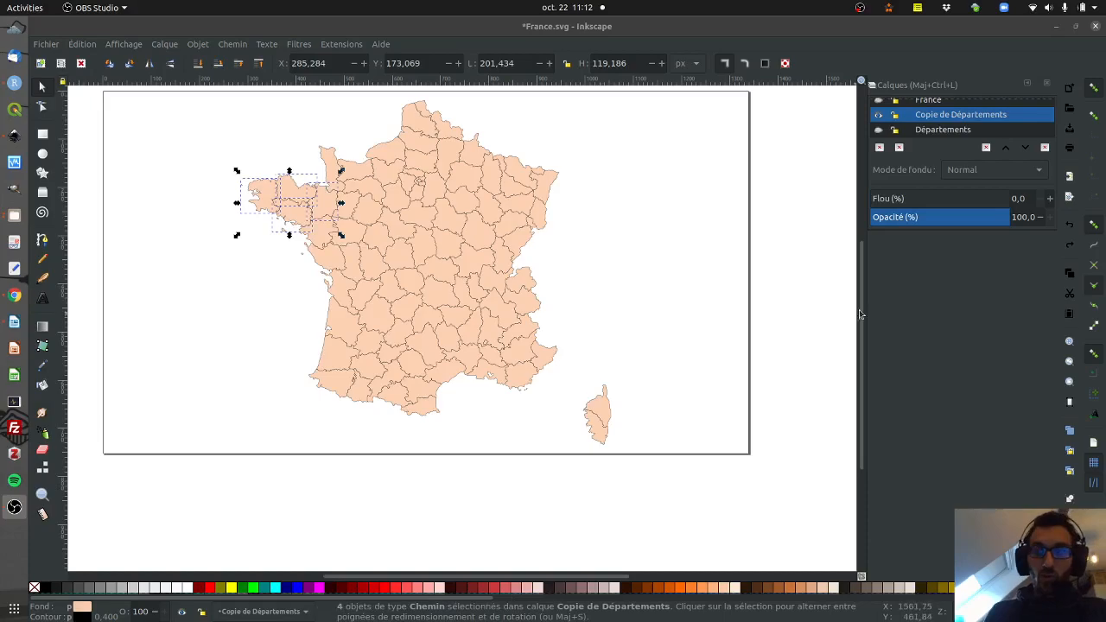
Add a layer named bretagne above the active layer and hide the Copie de Départements layer.
left_click(880, 147)
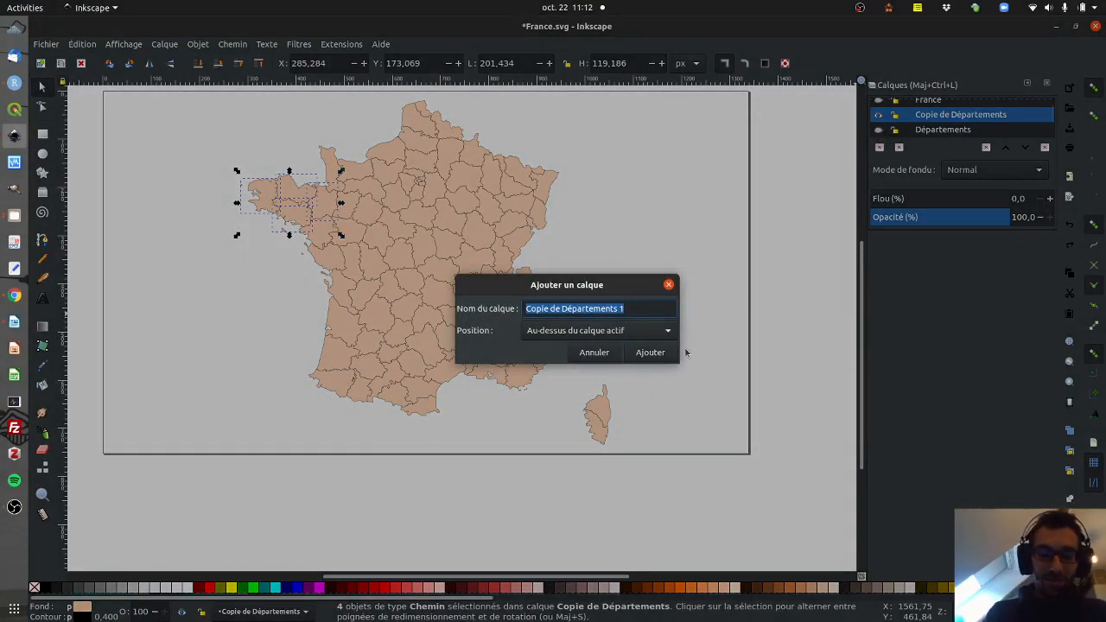
type("bretagne")
key("Return")
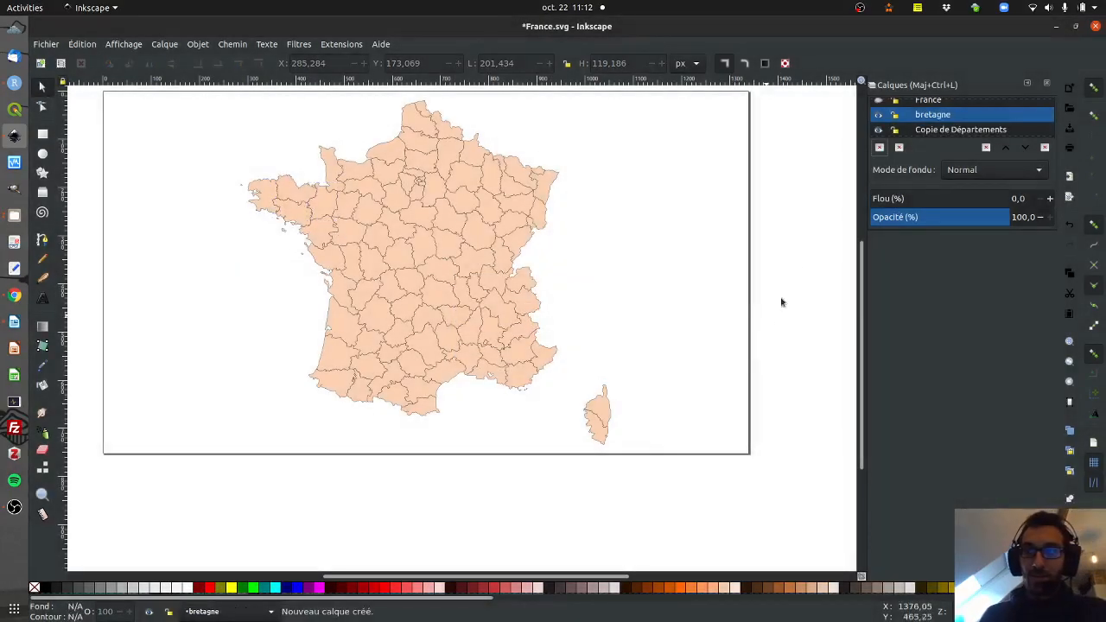
left_click(878, 130)
double_click(949, 115)
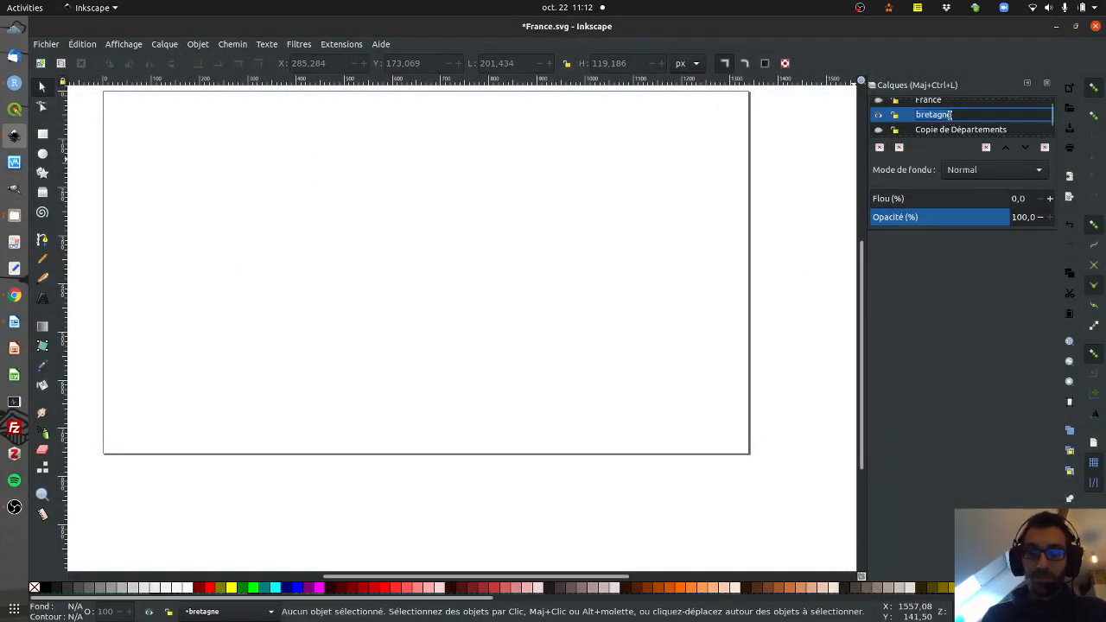
Copy the four departments of Brittany from the Copie de Départements layer and hide that layer again.
left_click_drag(445, 247, 495, 283)
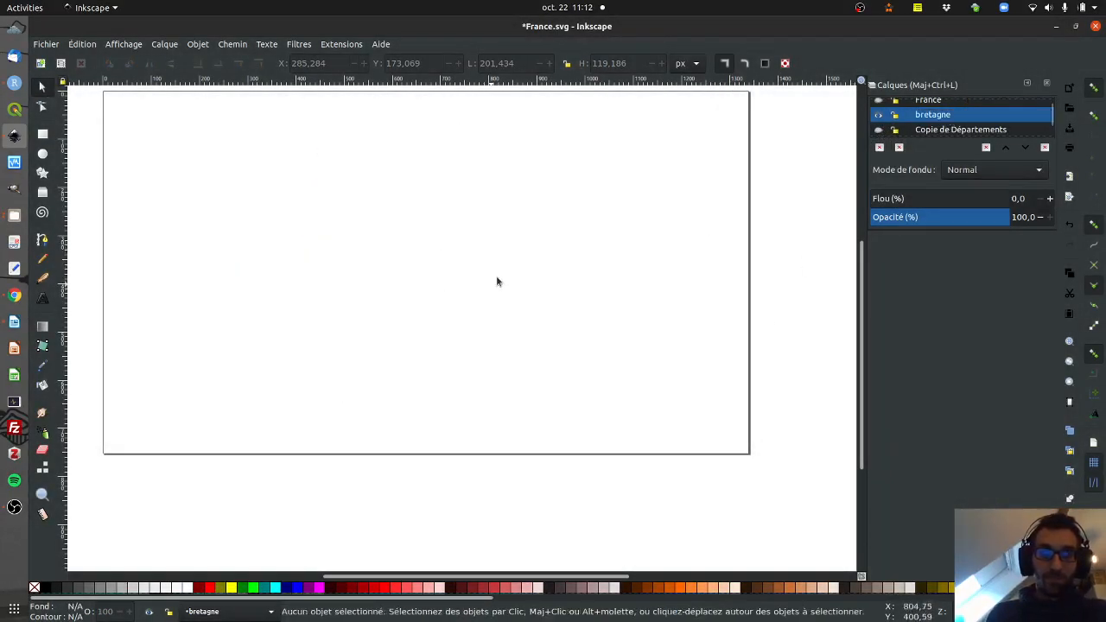
left_click(878, 129)
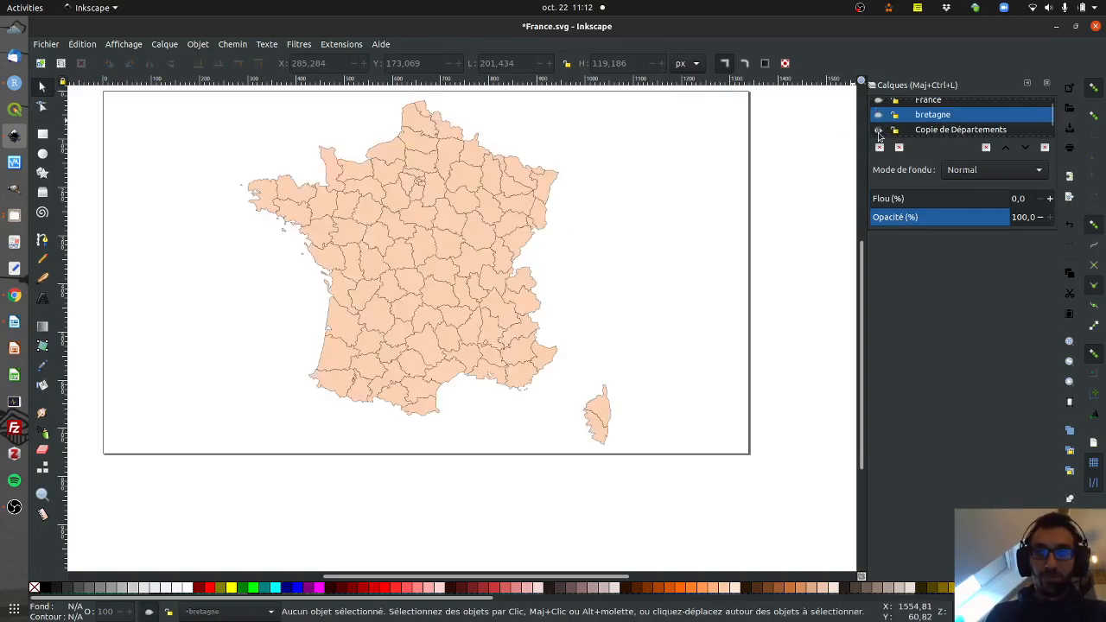
left_click(330, 206)
left_click(293, 191, "shift")
left_click(292, 219, "shift")
left_click(256, 200, "shift")
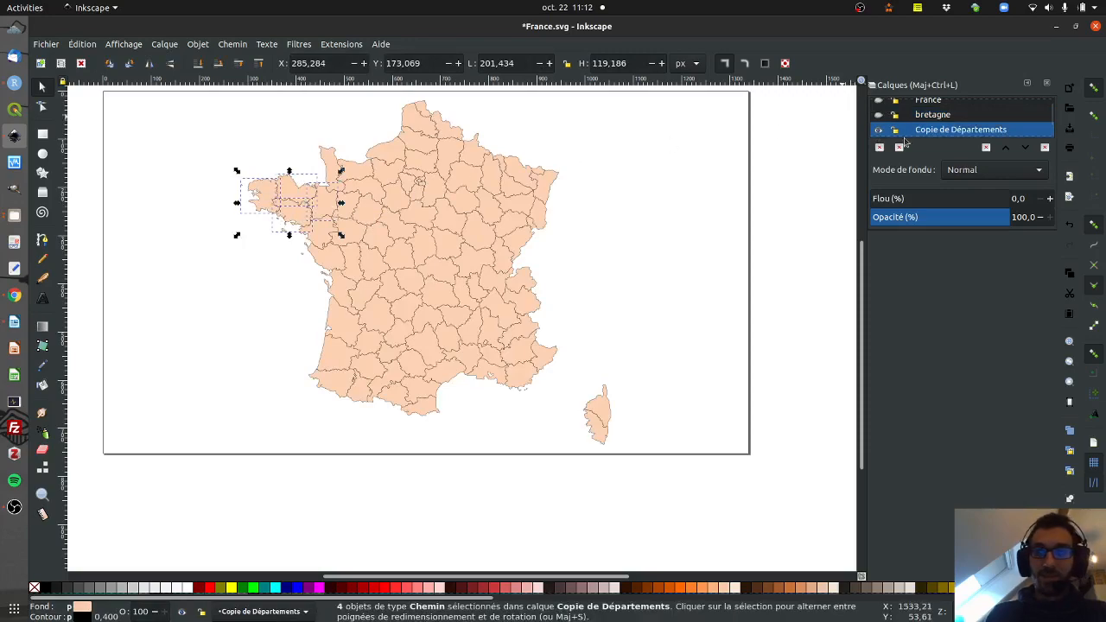
left_click(878, 129)
Paste the four Brittany departments onto the bretagne layer and enlarge them proportionally to about 661 by 391 px.
left_click(934, 117)
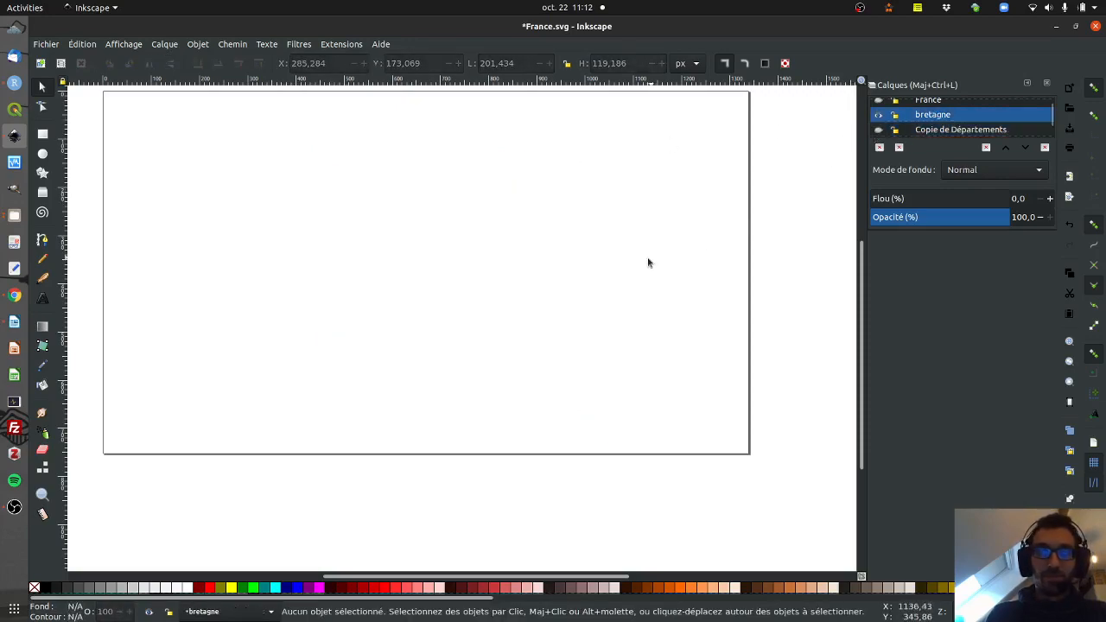
key("ctrl+a")
left_click_drag(602, 259, 384, 280)
left_click_drag(529, 266, 329, 251)
Merge the four enlarged Brittany departments into a single shape with Union.
left_click(197, 46)
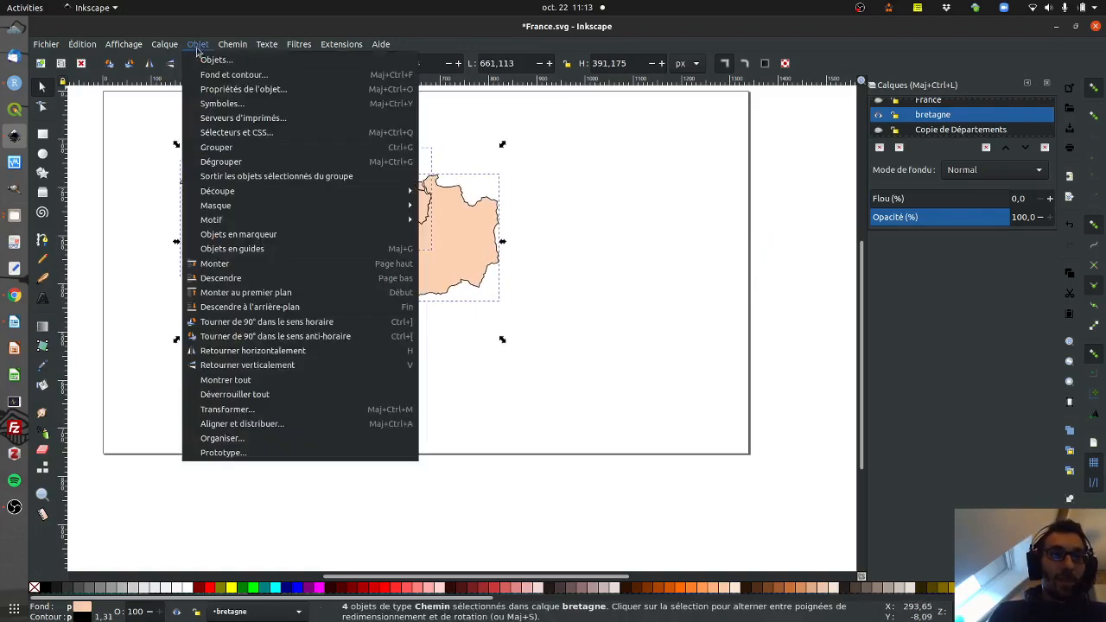
left_click(231, 44)
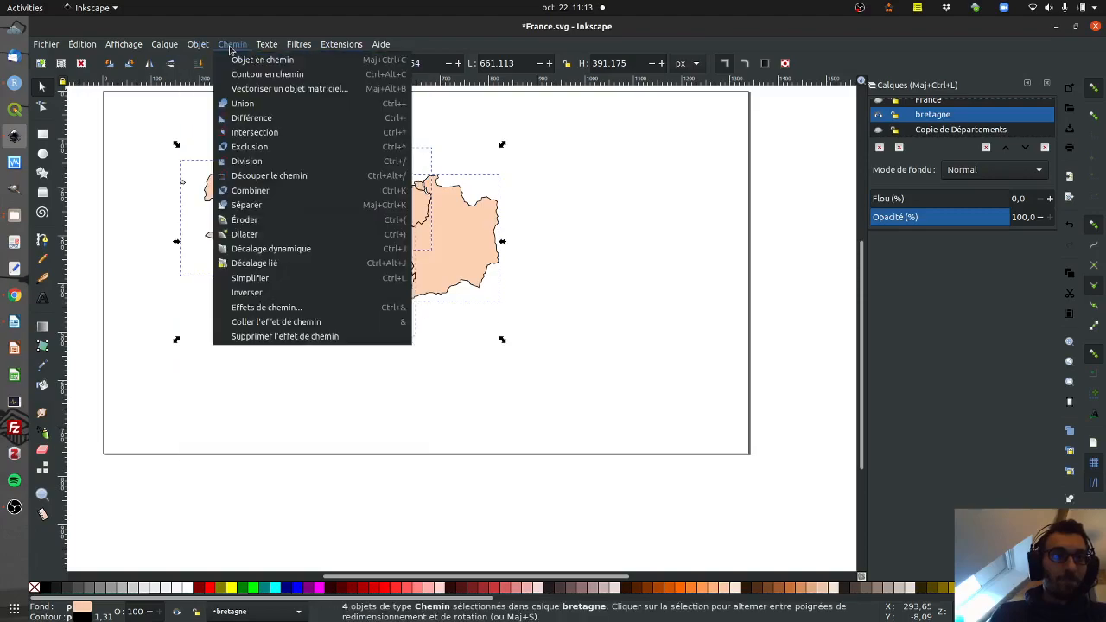
left_click(250, 105)
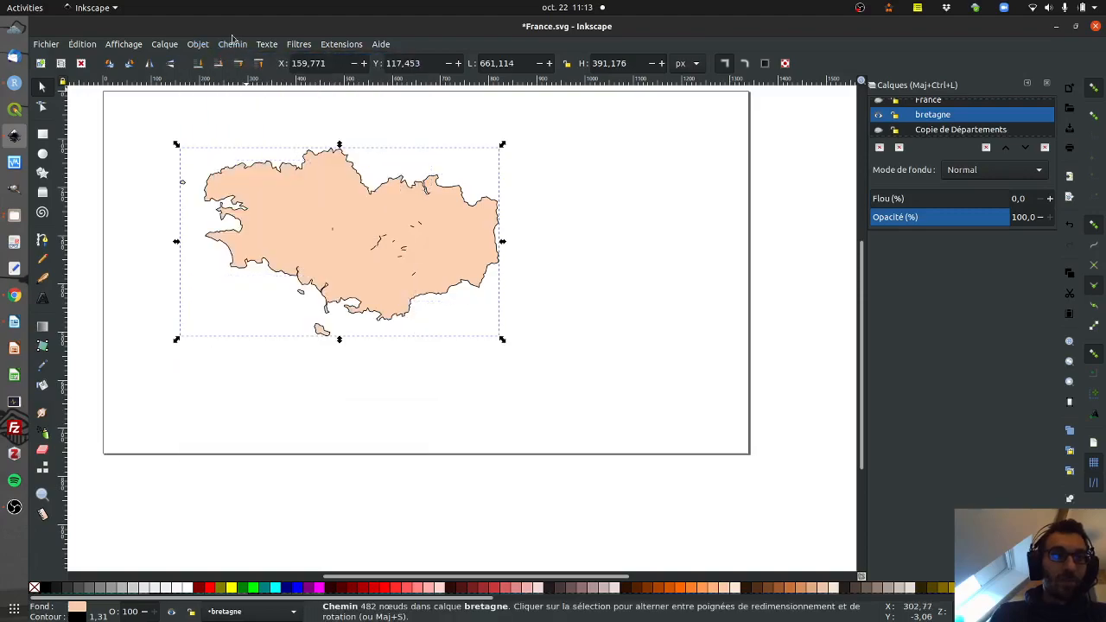
Simplify the merged Brittany outline twice with Simplifier.
left_click(197, 44)
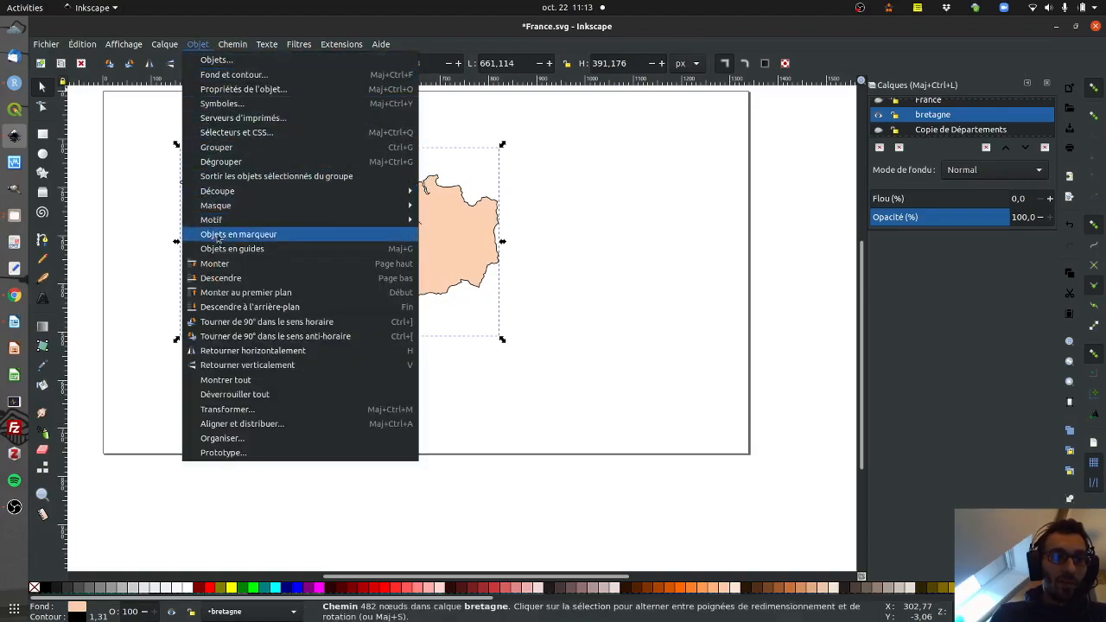
mouse_move(232, 44)
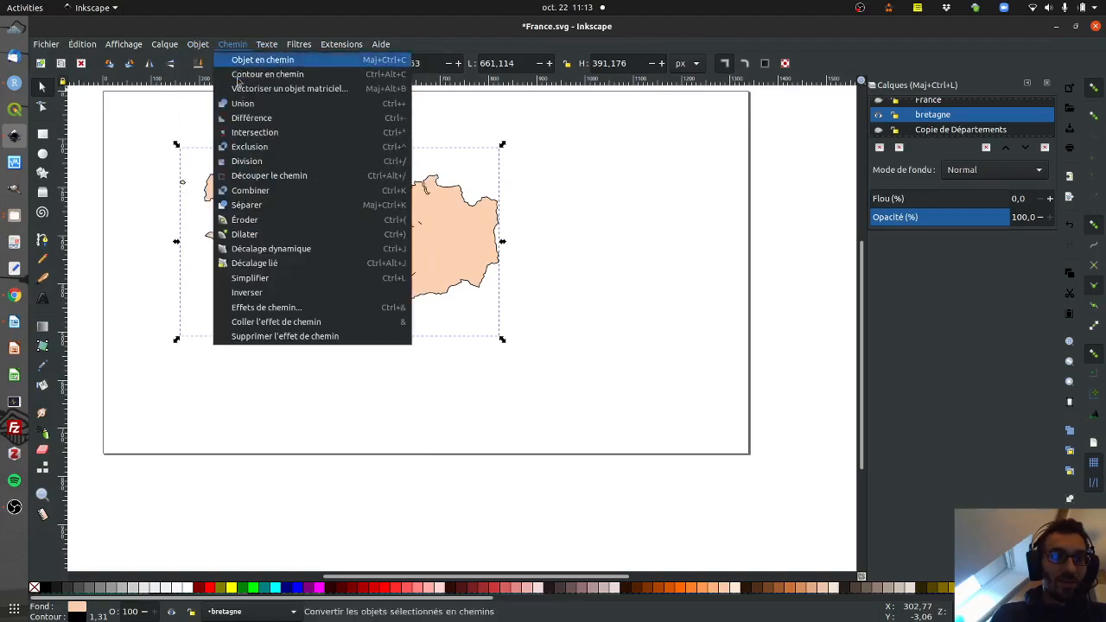
left_click(263, 277)
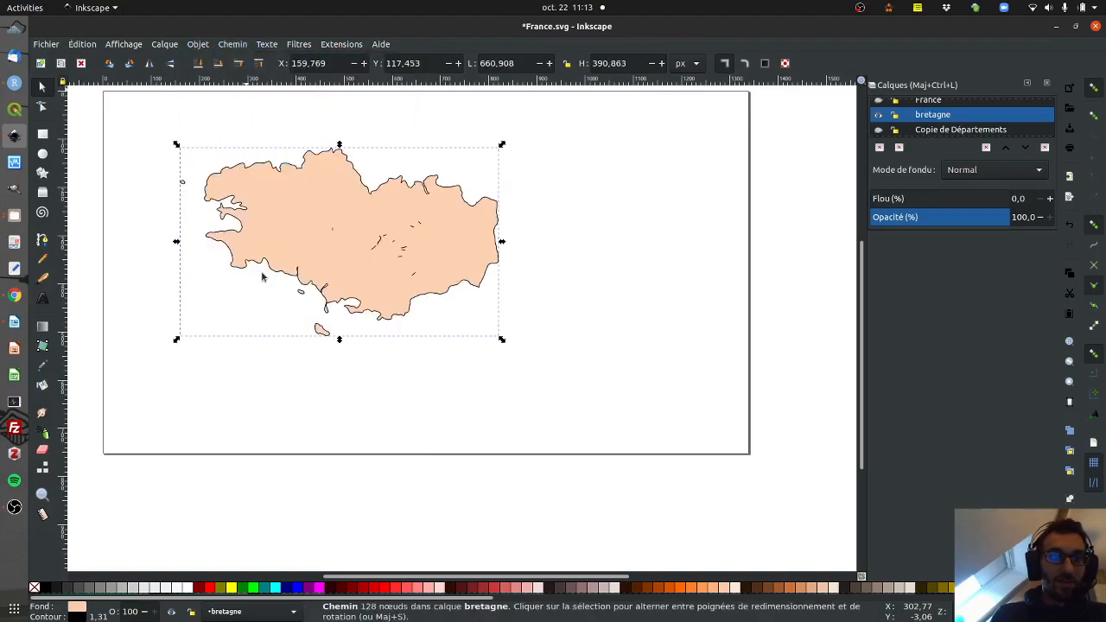
left_click(198, 44)
mouse_move(232, 44)
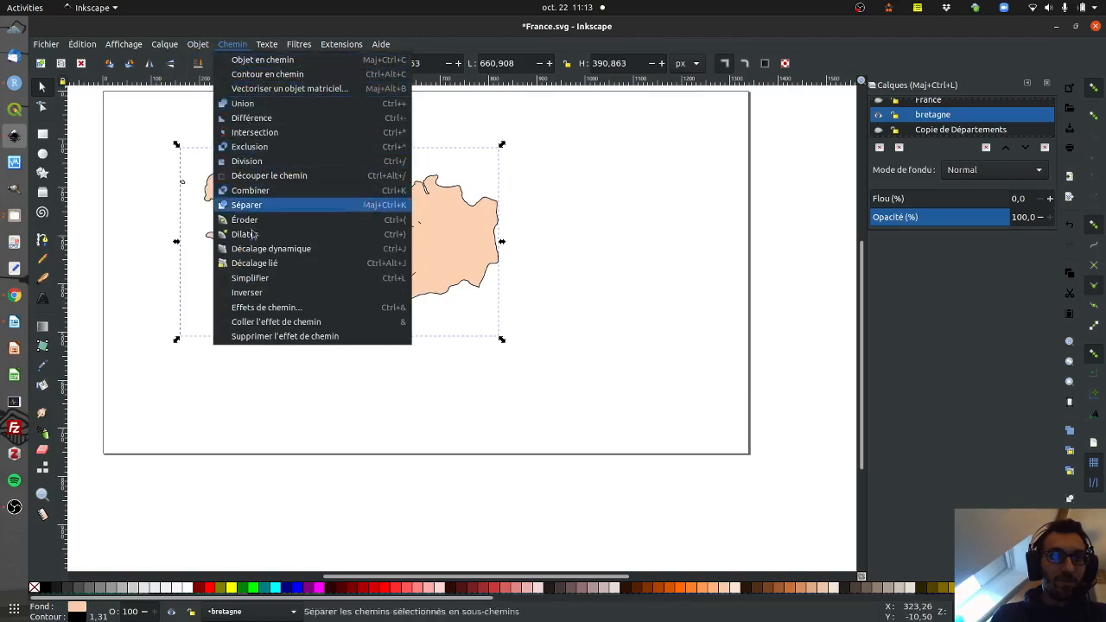
left_click(259, 277)
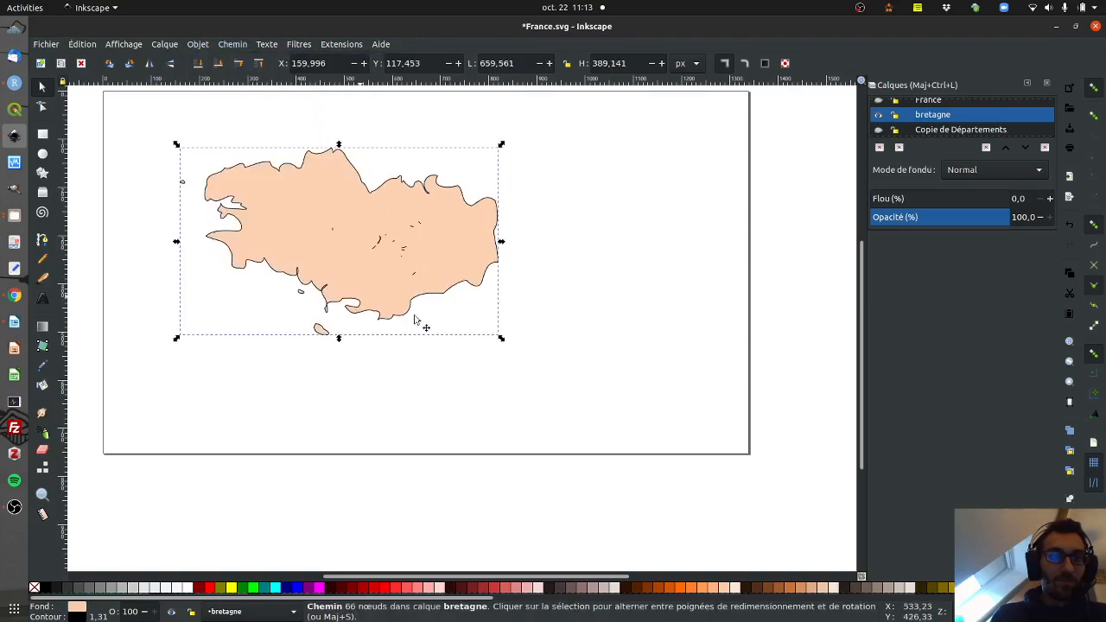
Delete the stray nodes left inside the Brittany shape along the former department borders and deselect the shape.
key("alt+Tab")
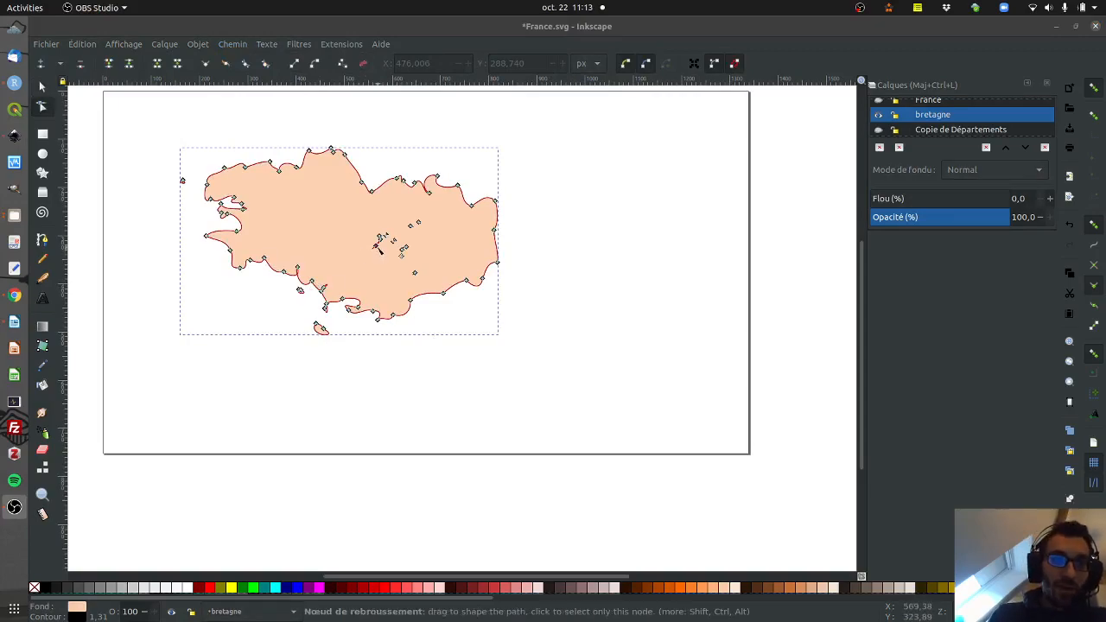
left_click(375, 246)
left_click(421, 370)
left_click(421, 369)
left_click(374, 260)
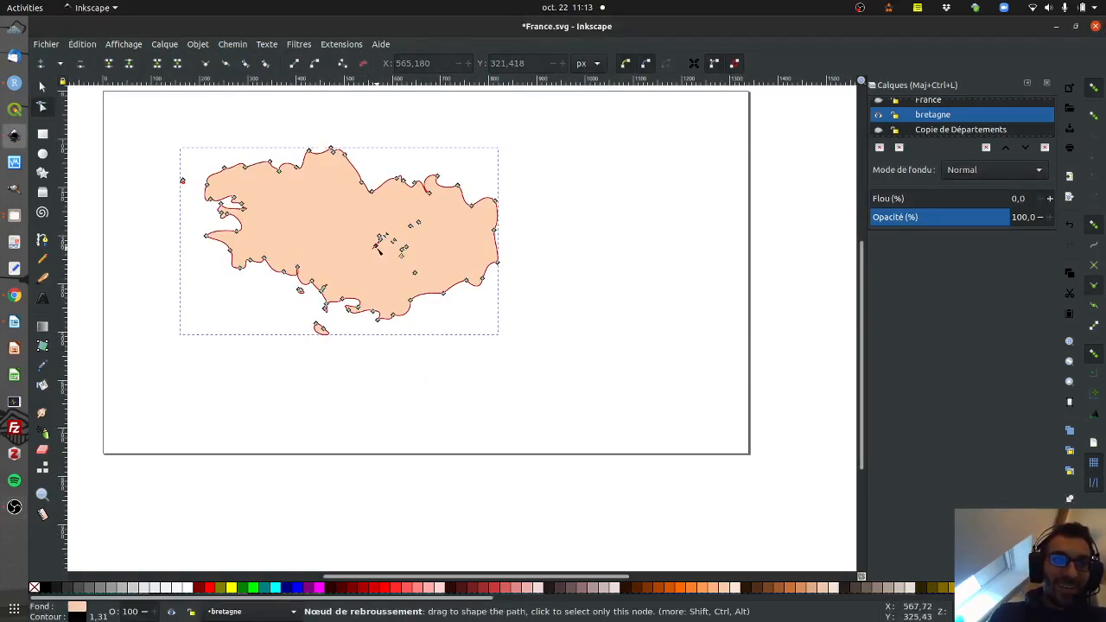
left_click(382, 241)
key("Delete")
left_click(381, 237)
key("Delete")
left_click(388, 239)
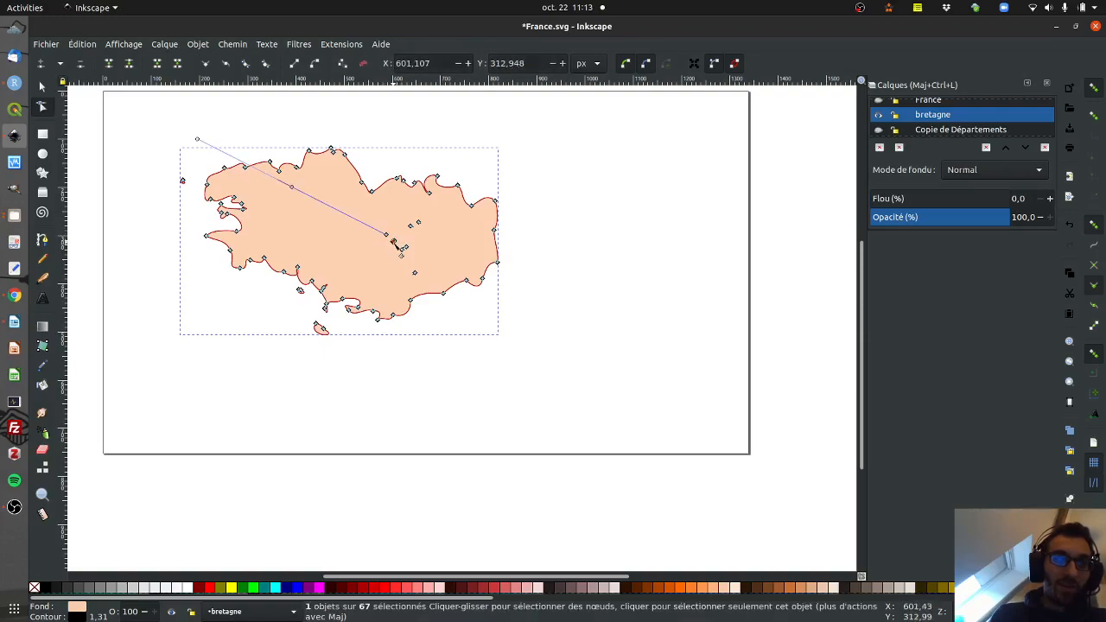
left_click(395, 241)
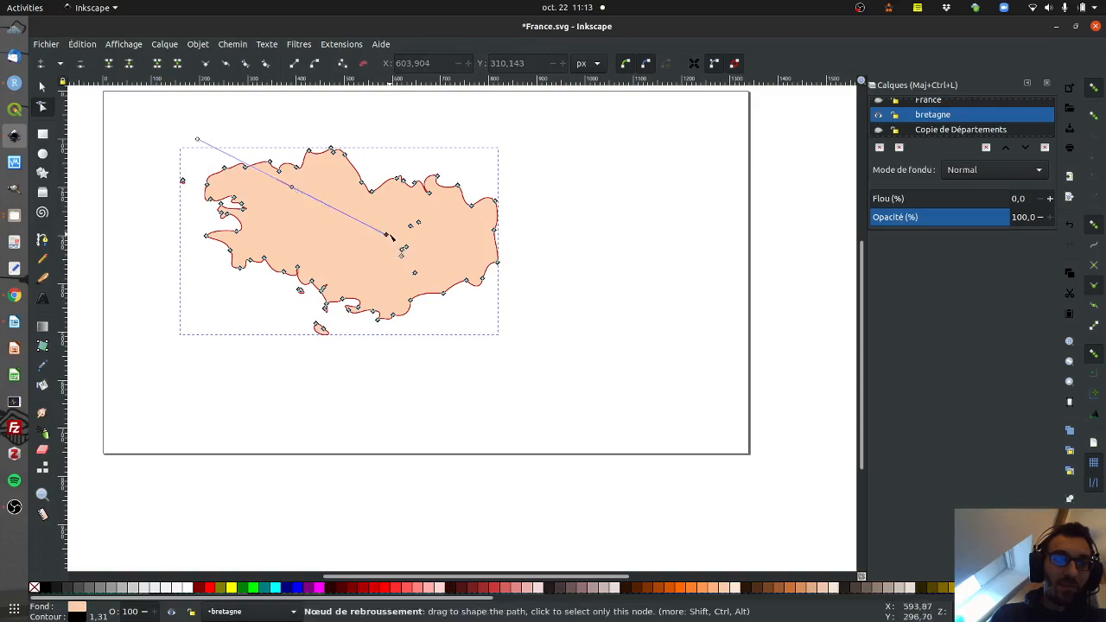
left_click(389, 239)
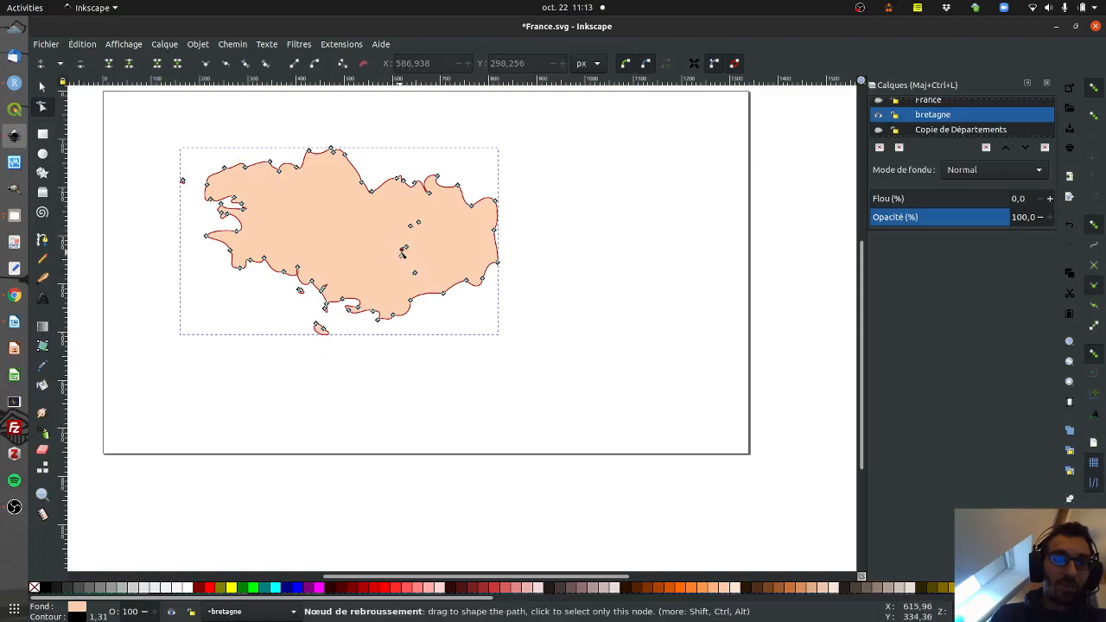
left_click(408, 250)
left_click(402, 255)
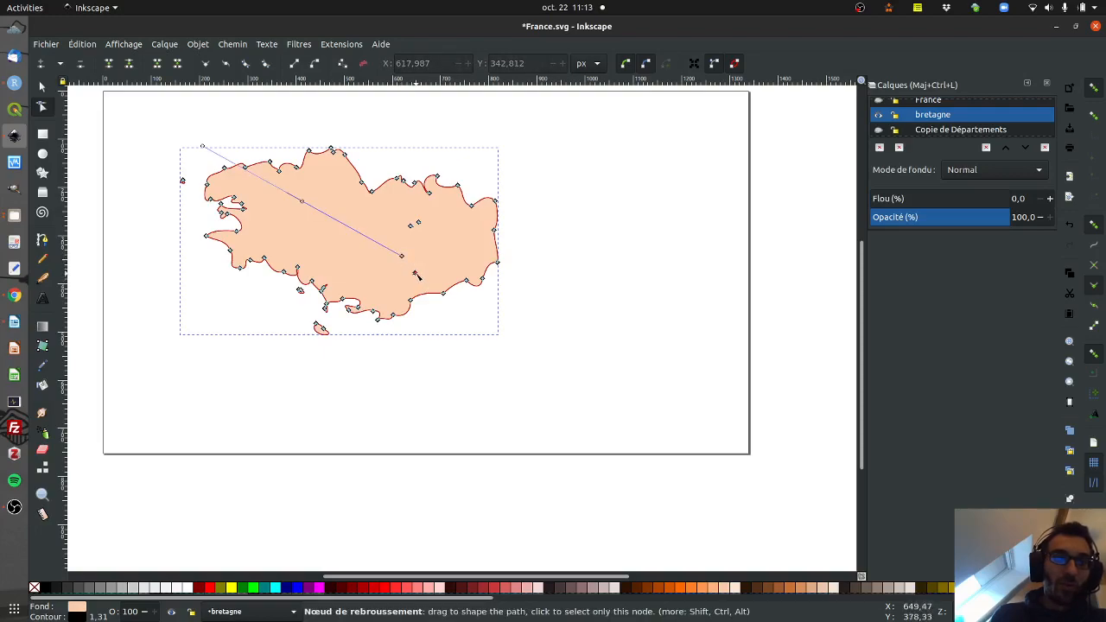
left_click(403, 254)
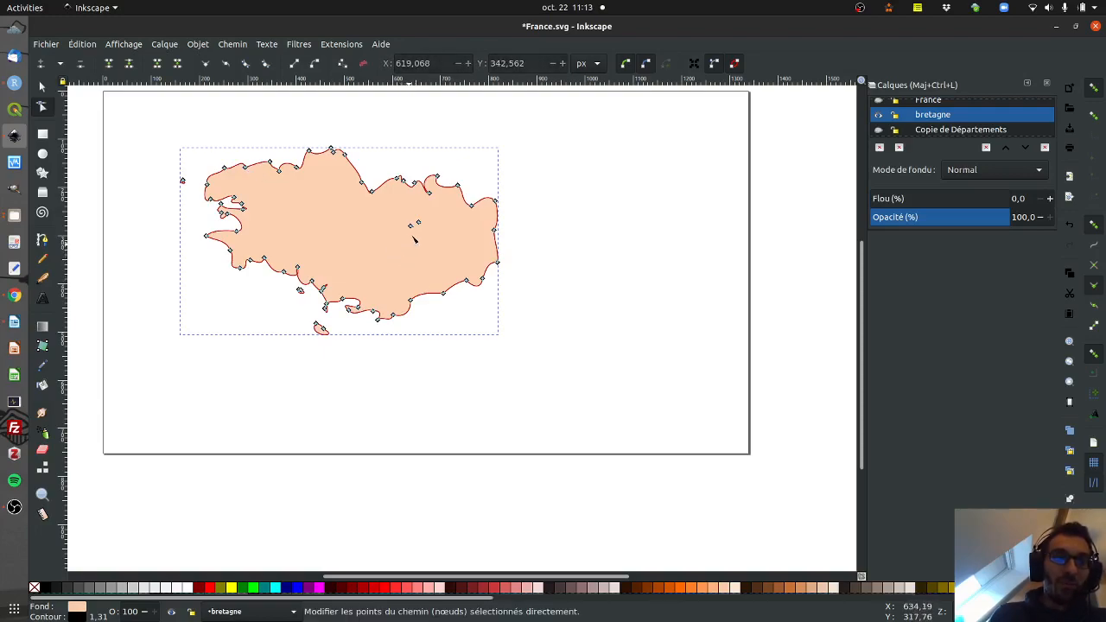
left_click(418, 224)
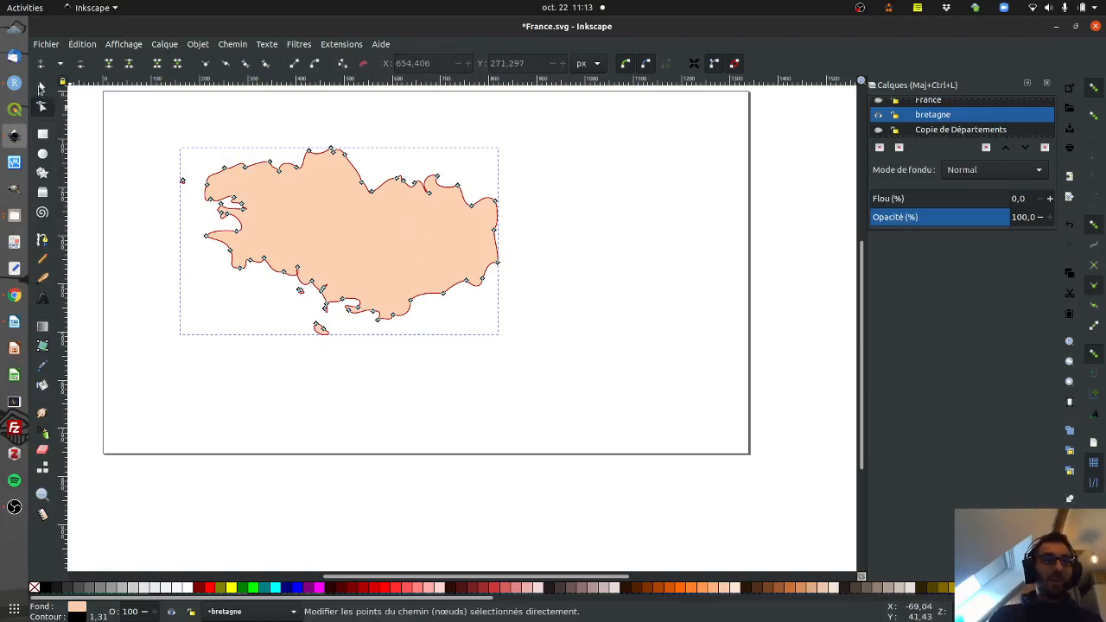
left_click(41, 87)
left_click(442, 391)
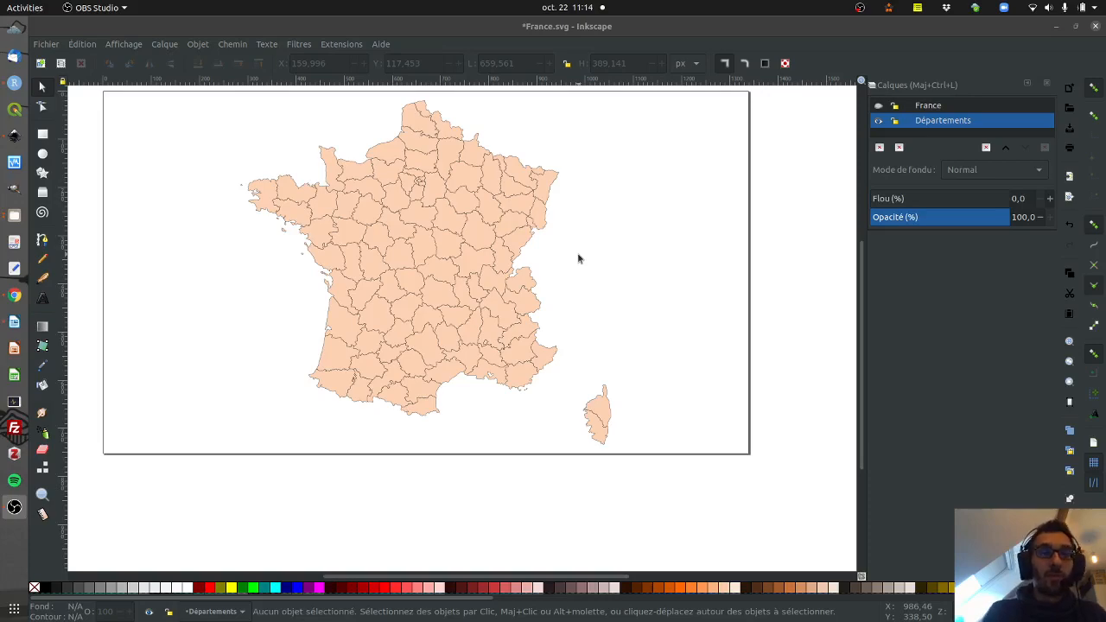
Display the layer list, hide the cercles layer over the Île-de-France area and clear the ellipse selection.
left_click(41, 492)
left_click_drag(367, 137, 489, 254)
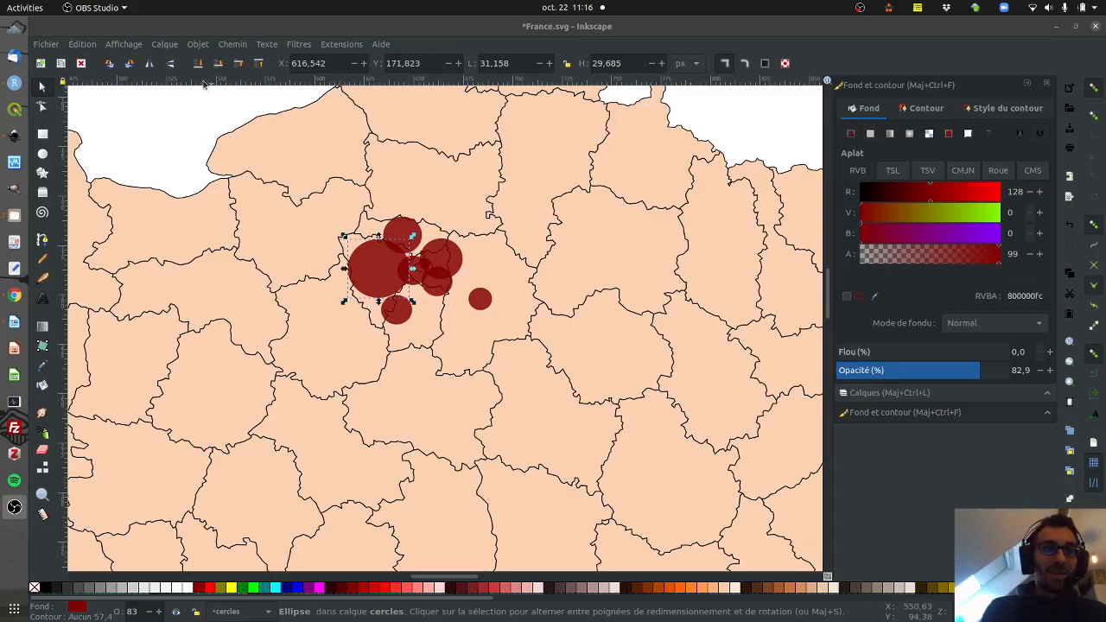
left_click(162, 44)
left_click(177, 57)
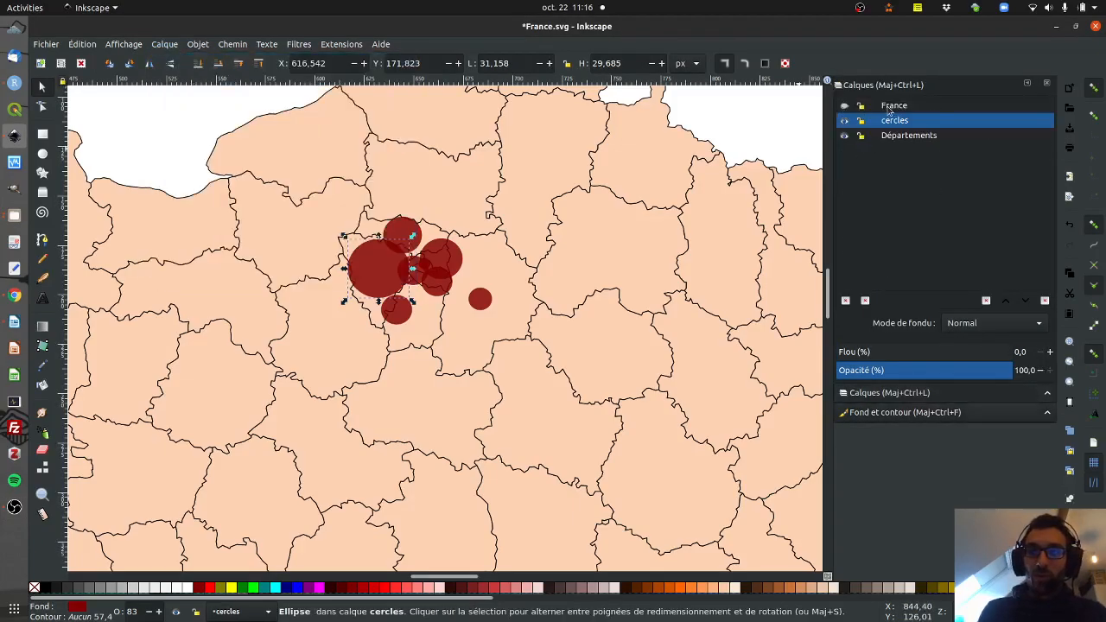
left_click(844, 122)
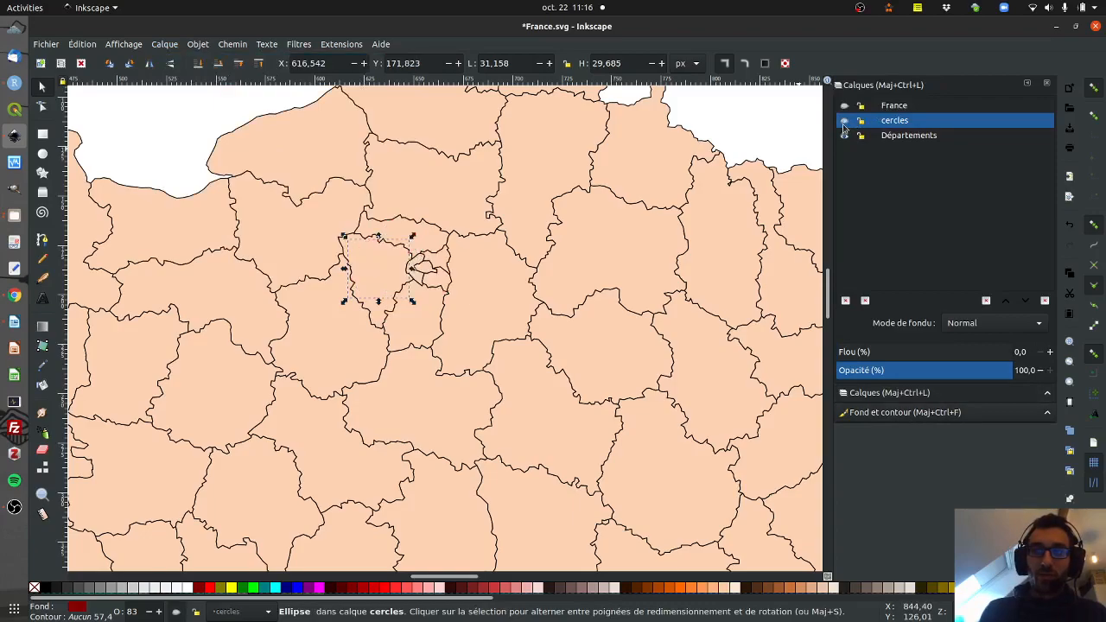
left_click(210, 107)
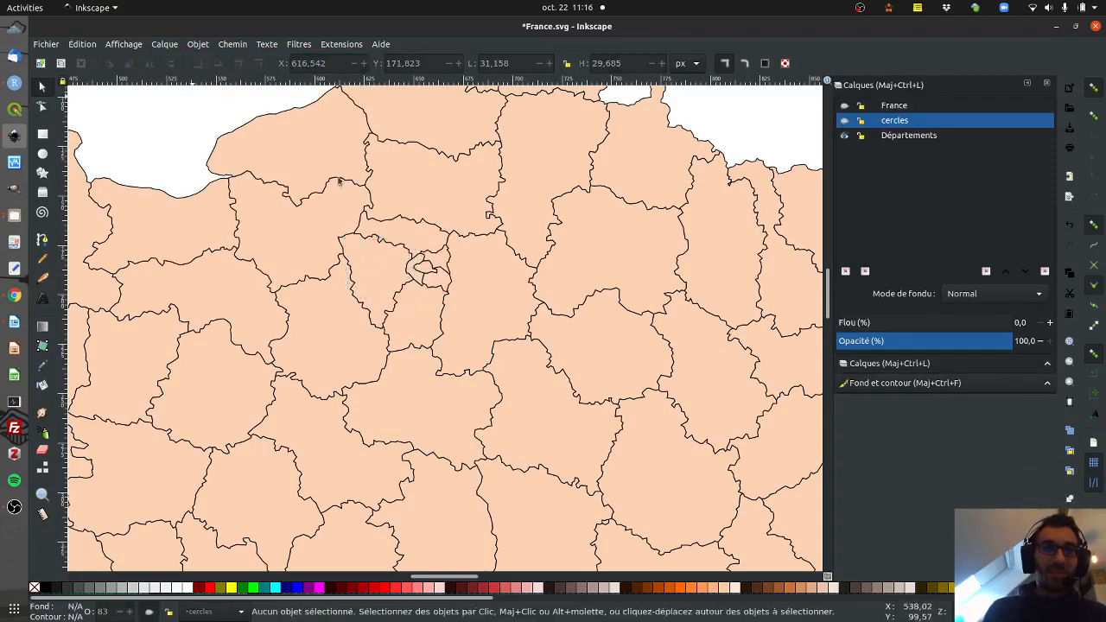
left_click(393, 260)
left_click(435, 238, "ctrl")
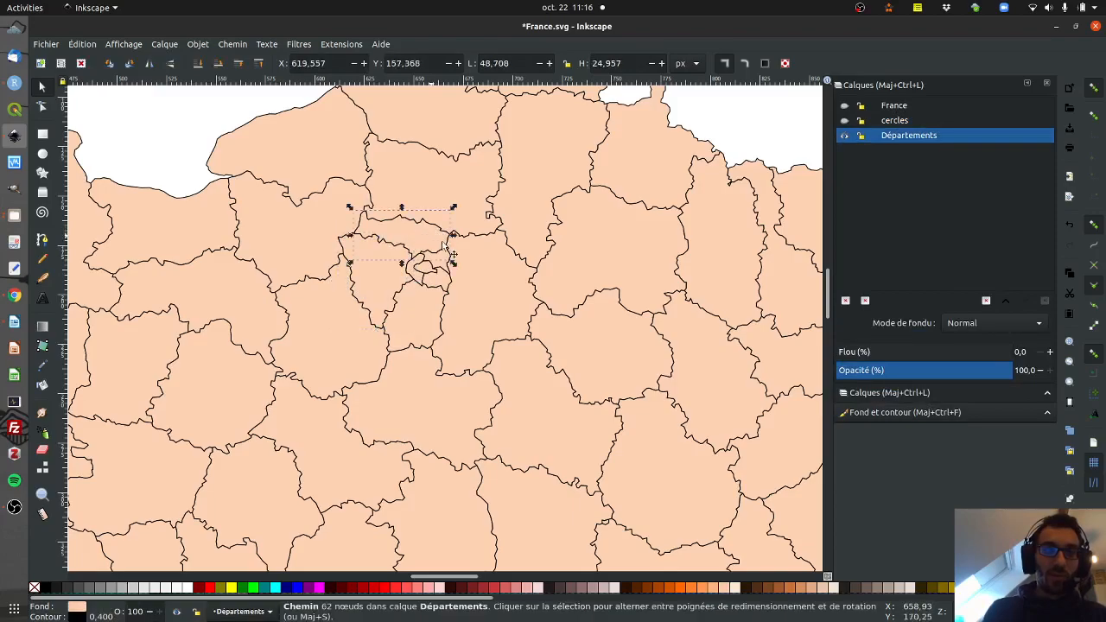
left_click(375, 285, "shift")
left_click(414, 318, "shift")
left_click(482, 316, "shift")
left_click(437, 257, "shift")
left_click(437, 277, "shift")
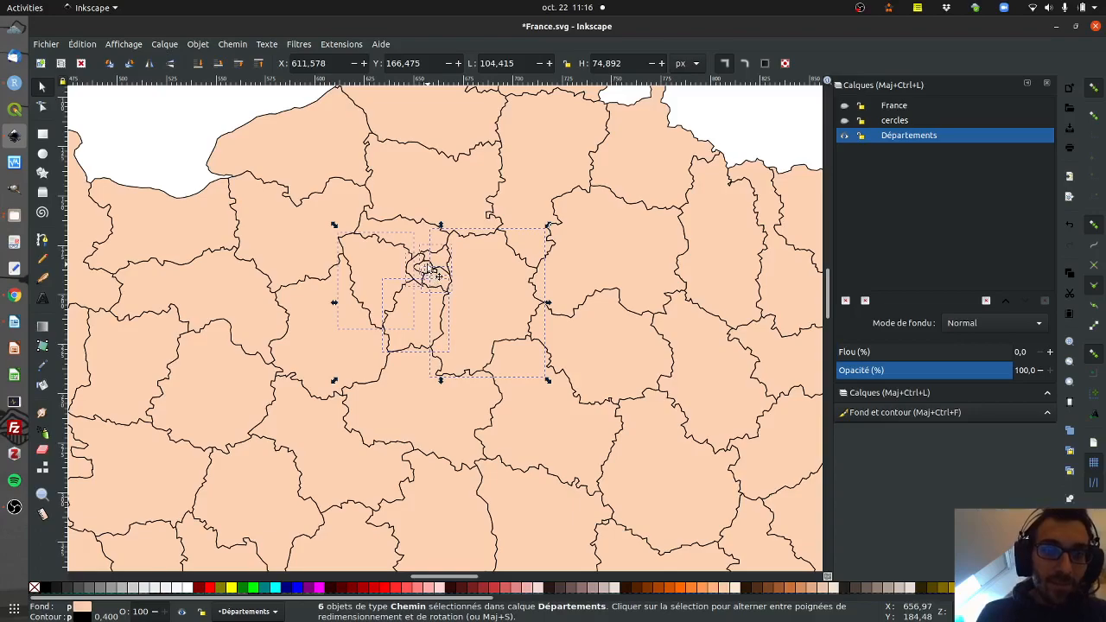
key("ctrl+x")
key("ctrl+z")
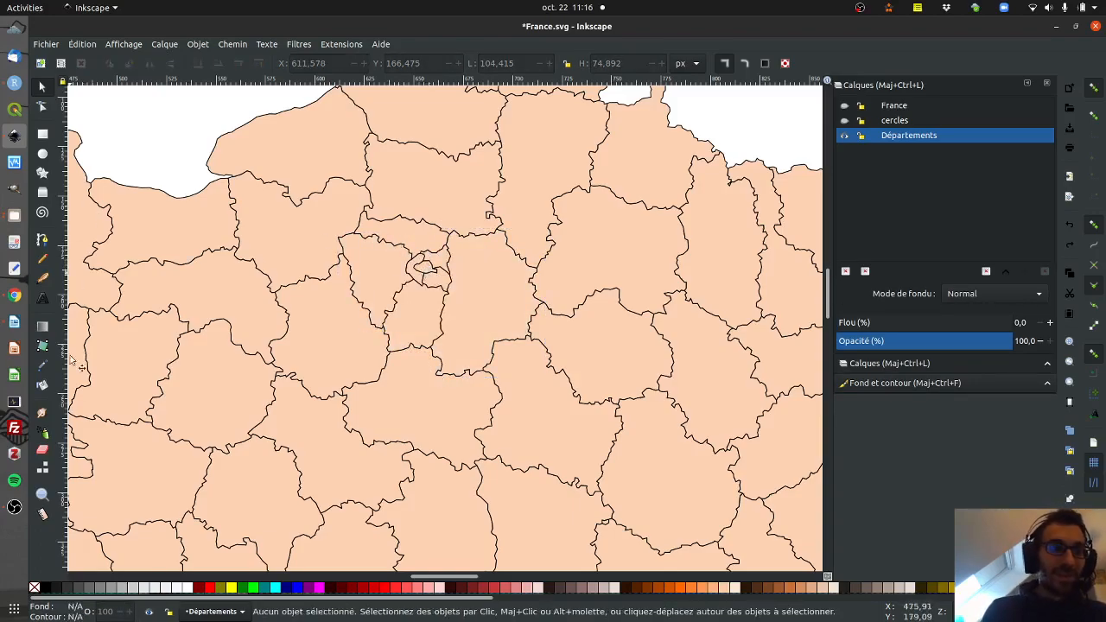
Select all eight departments of Île-de-France together on the Départements layer and copy them.
left_click(41, 494)
left_click_drag(346, 194, 626, 418)
key("s")
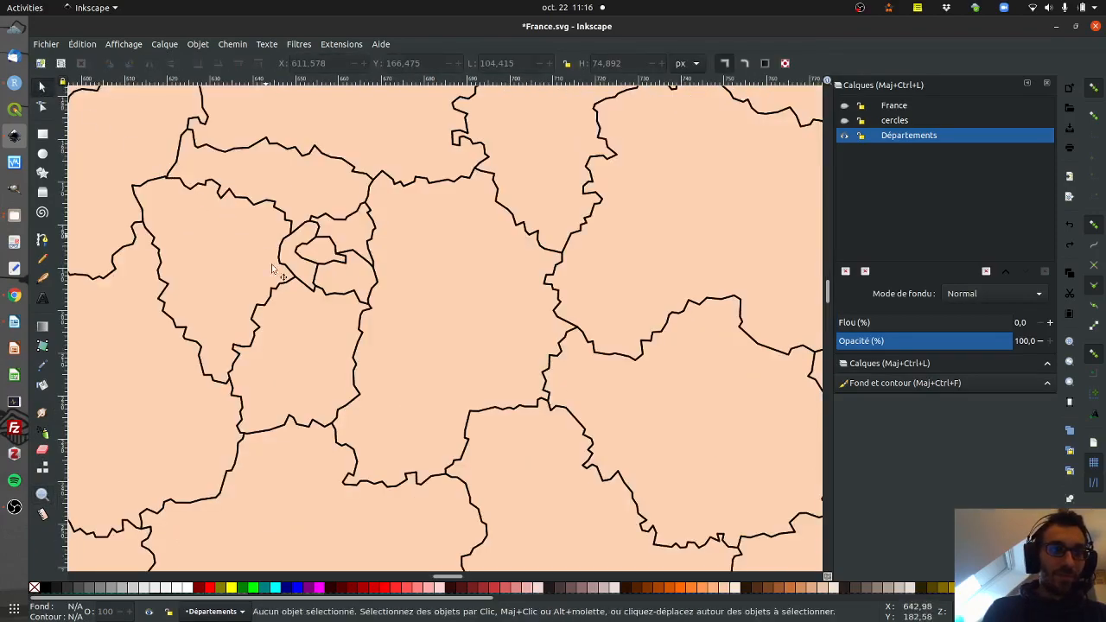
left_click(326, 264)
left_click(354, 234, "shift")
left_click(331, 235, "shift")
left_click(283, 253, "shift")
left_click(247, 254, "shift")
left_click(298, 173, "shift")
left_click(445, 231, "shift")
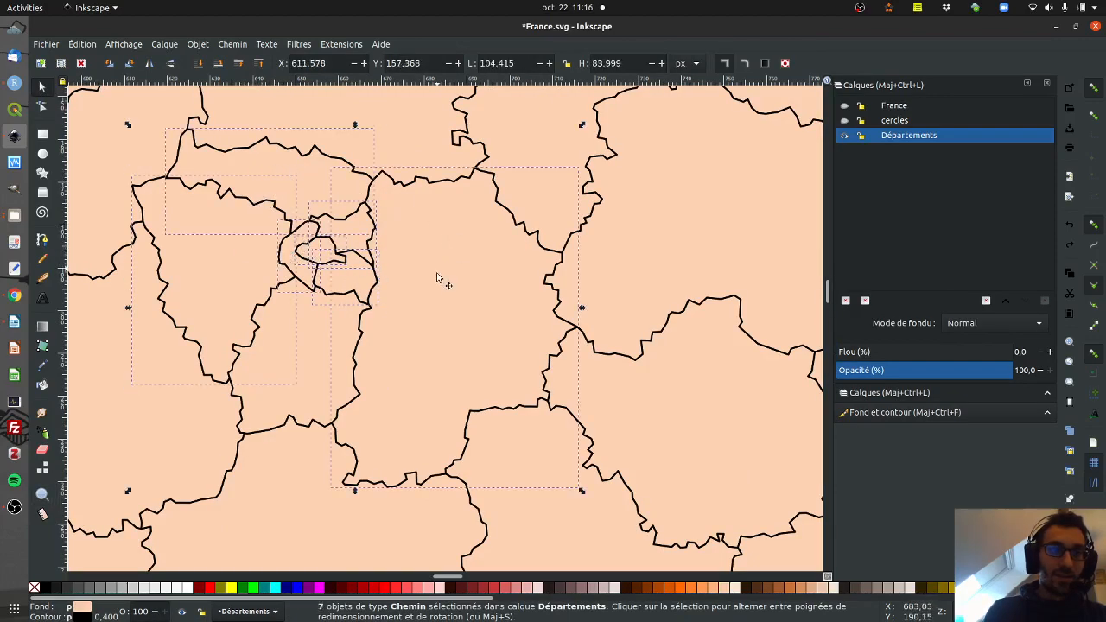
key("ctrl")
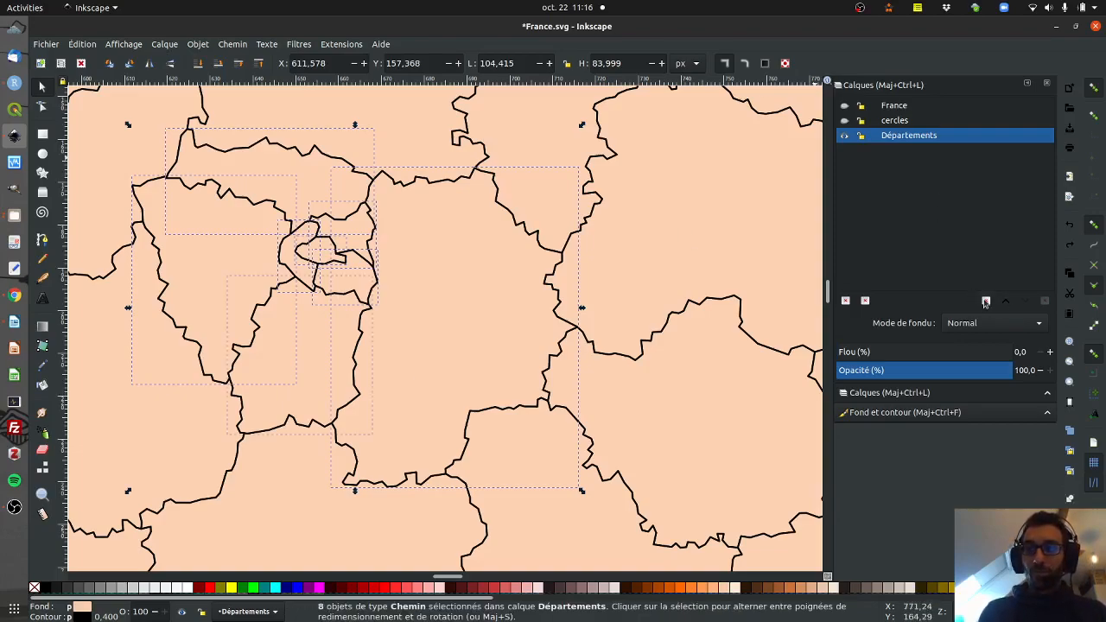
Add a layer named IDF above the active layer and hide the Départements layer, keeping IDF active.
left_click(165, 44)
left_click(186, 73)
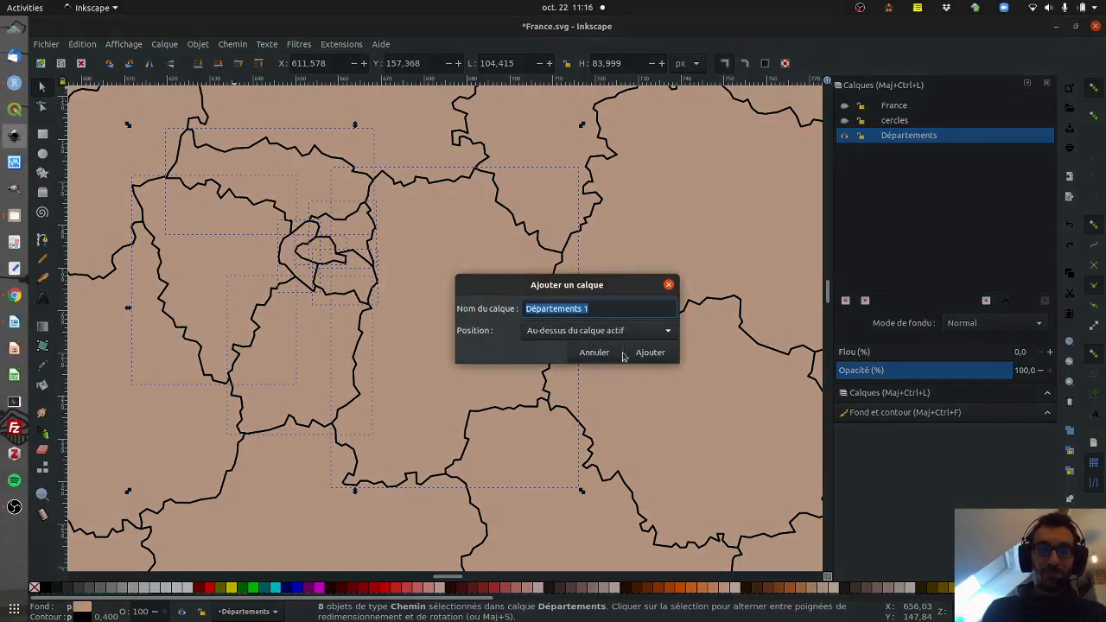
key("BackSpace")
left_click(650, 352)
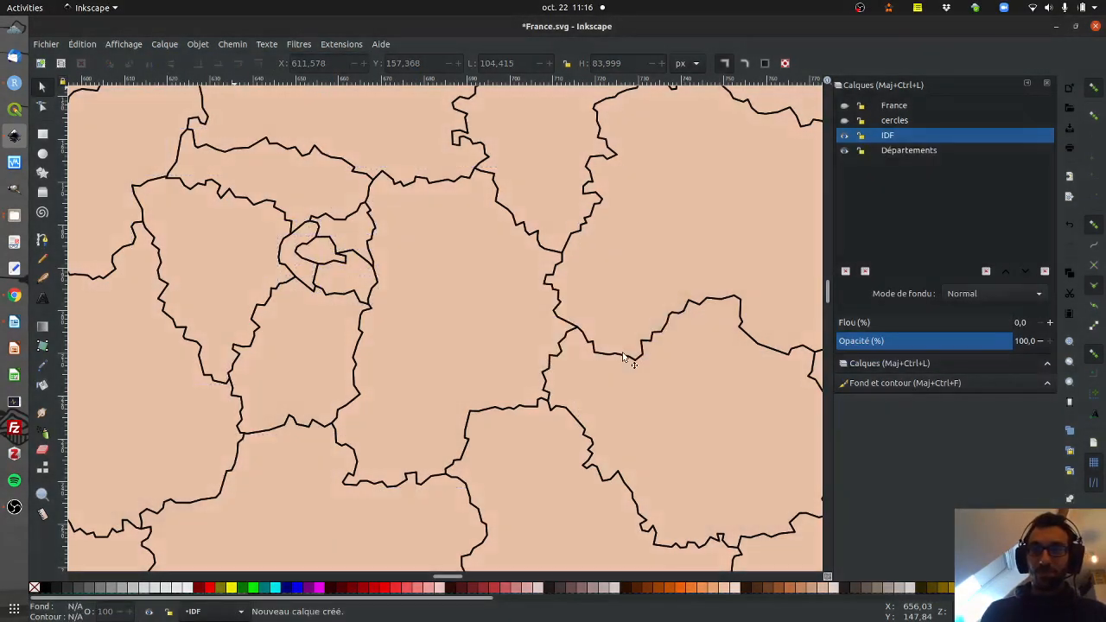
left_click(845, 151)
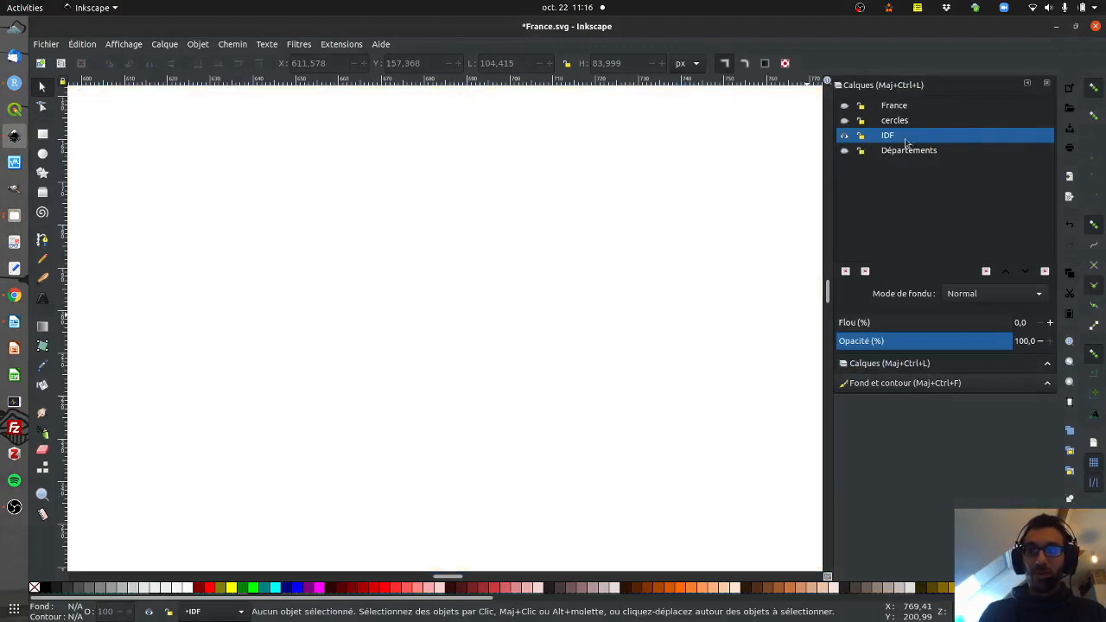
double_click(903, 138)
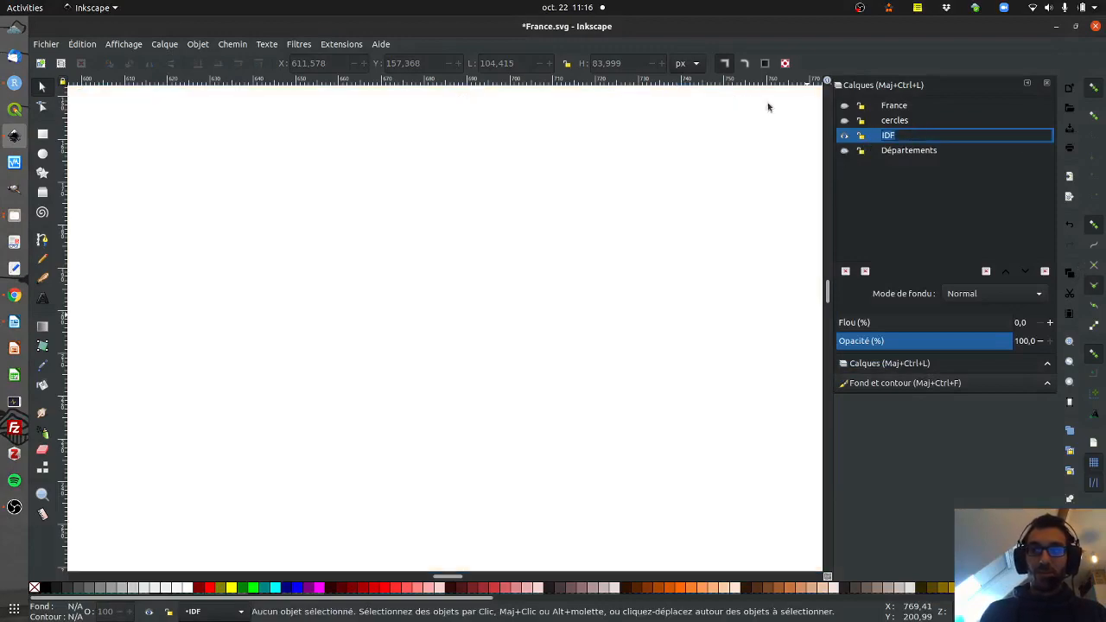
Paste the copied Île-de-France departments in place on the IDF layer and enlarge them to about 312 × 251 px.
left_click(86, 45)
left_click(126, 150)
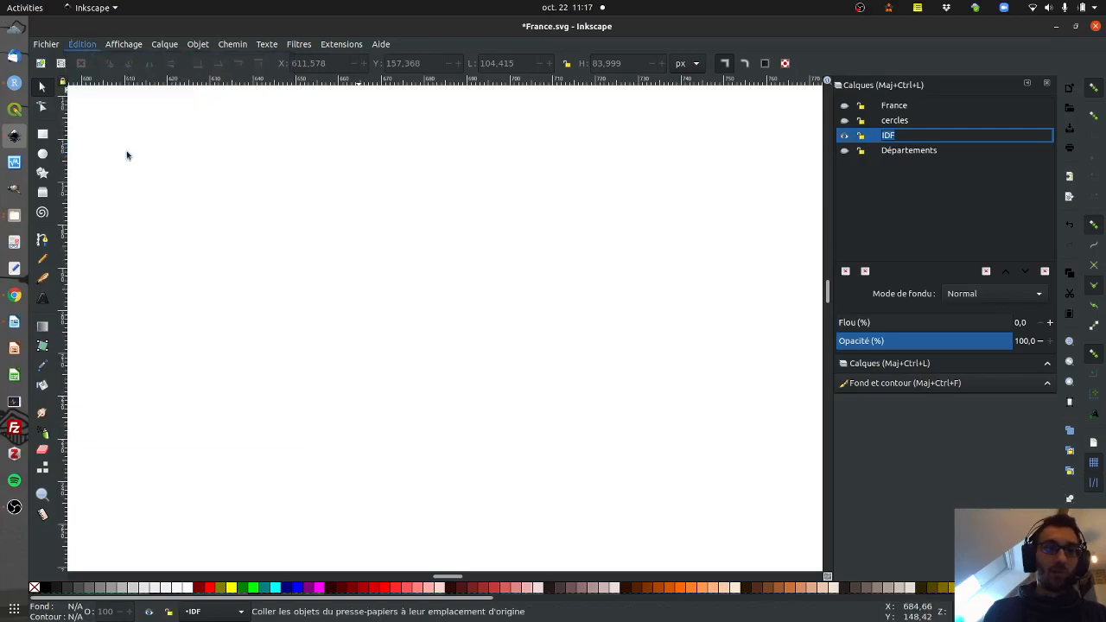
key("minus")
key("minus")
key("minus")
key("minus")
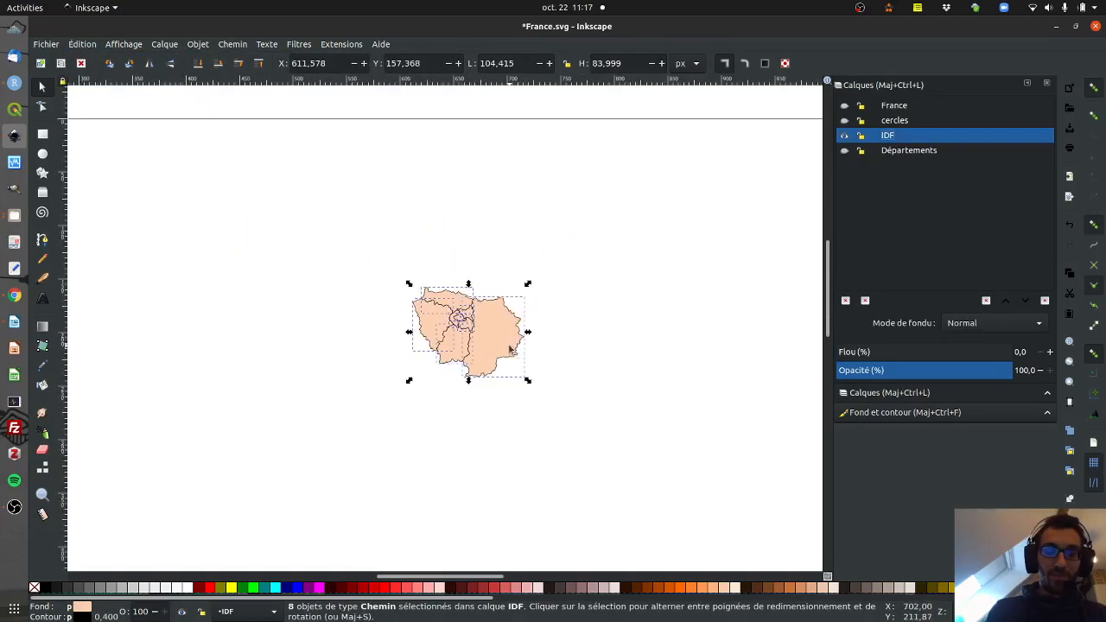
left_click_drag(523, 301, 760, 166)
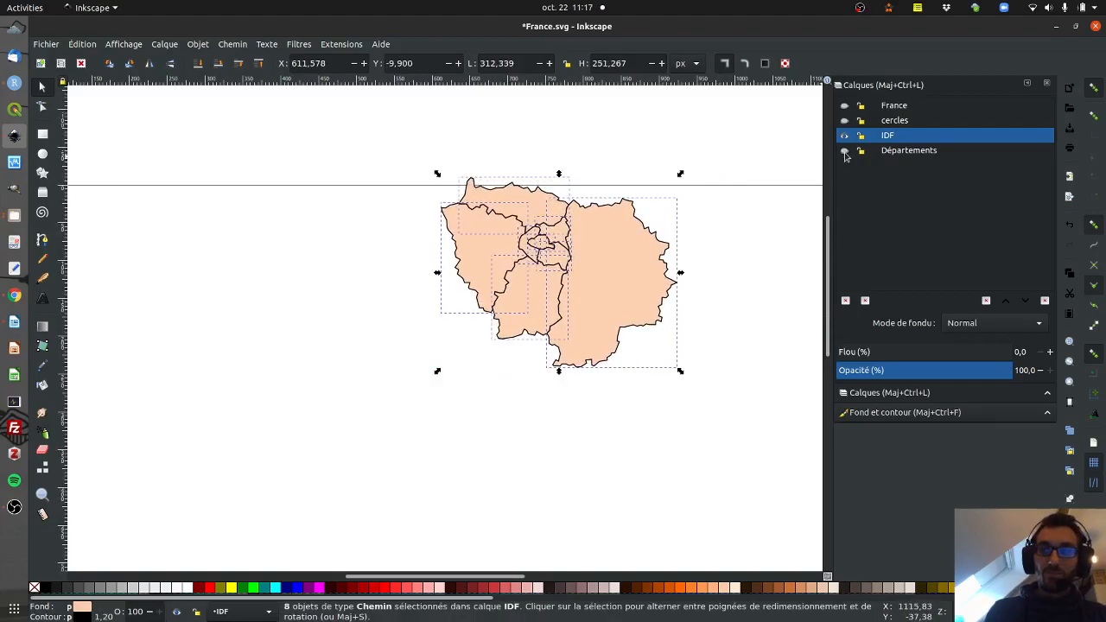
Show the Départements layer, move the enlarged Île-de-France into the page's upper-right corner beside France, and deselect it.
left_click(844, 151)
scroll(604, 284, "down", 5)
scroll(593, 291, "up", 4)
left_click_drag(592, 291, 751, 292)
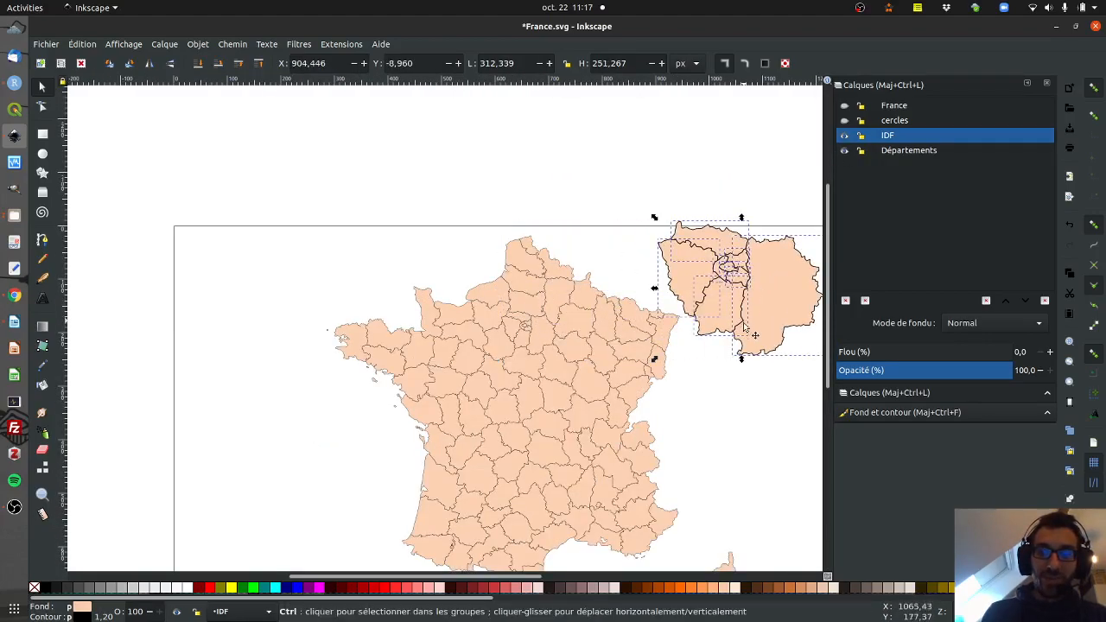
scroll(743, 324, "down", 1)
left_click_drag(518, 581, 608, 582)
mouse_move(586, 321)
left_mouse_down()
mouse_move(616, 320)
mouse_move(590, 321)
left_mouse_up()
left_click(596, 410)
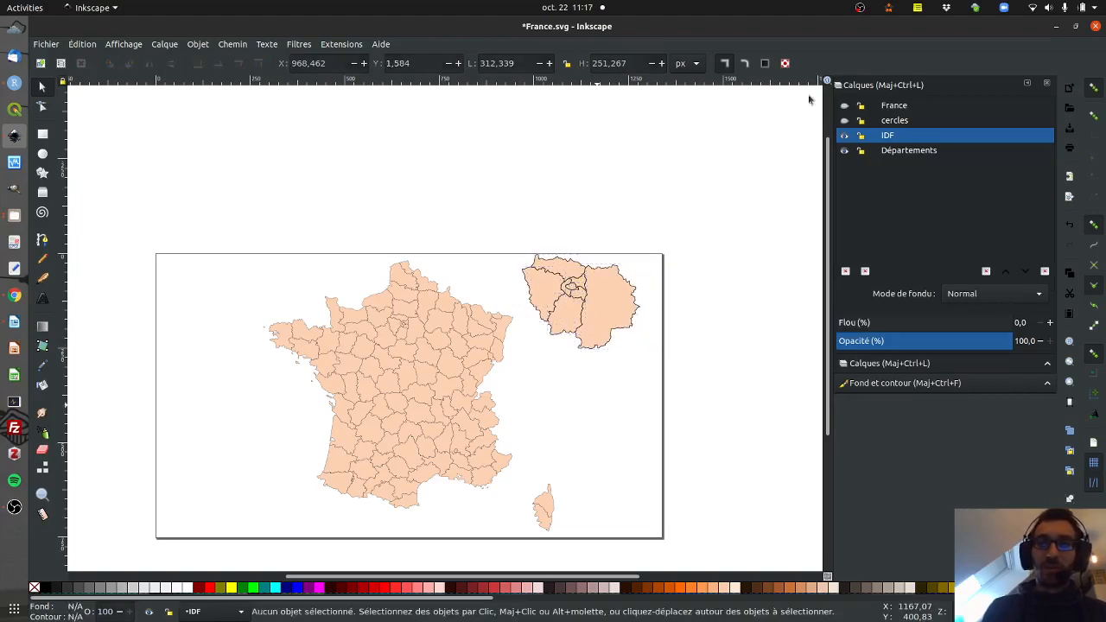
Show the cercles layer, lock IDF and hide Départements, select the red circles and try to paste them.
left_click(845, 121)
left_click(861, 136)
left_click(844, 150)
left_click_drag(359, 294, 447, 374)
key("ctrl+v")
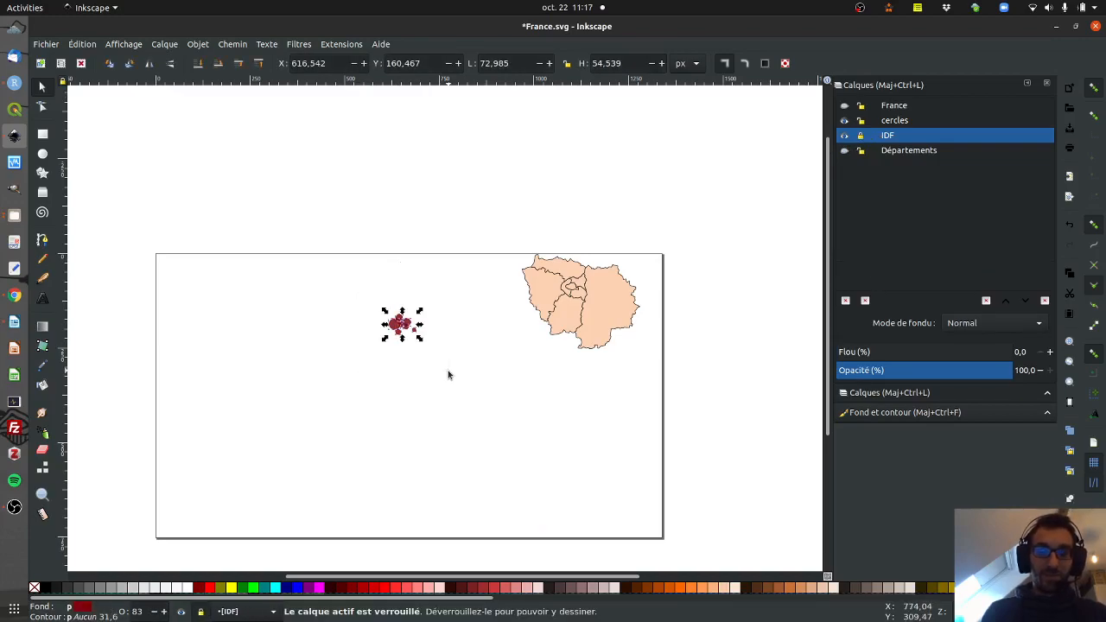
key("ctrl+v")
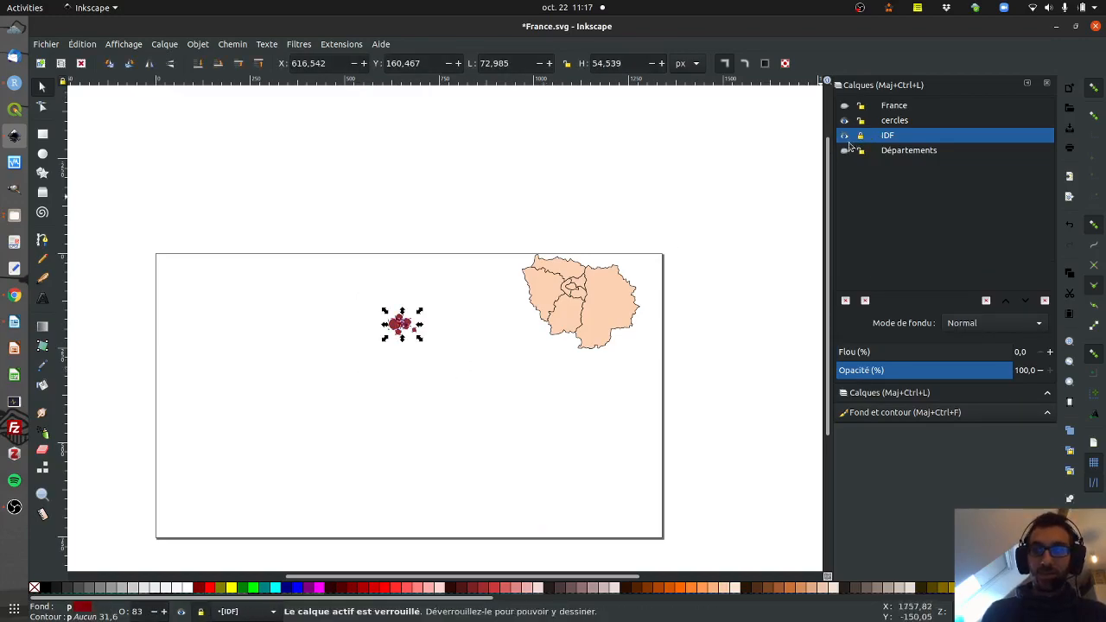
Hide and unlock the IDF layer, copy all the red circles from the cercles layer, and hide cercles.
left_click(844, 136)
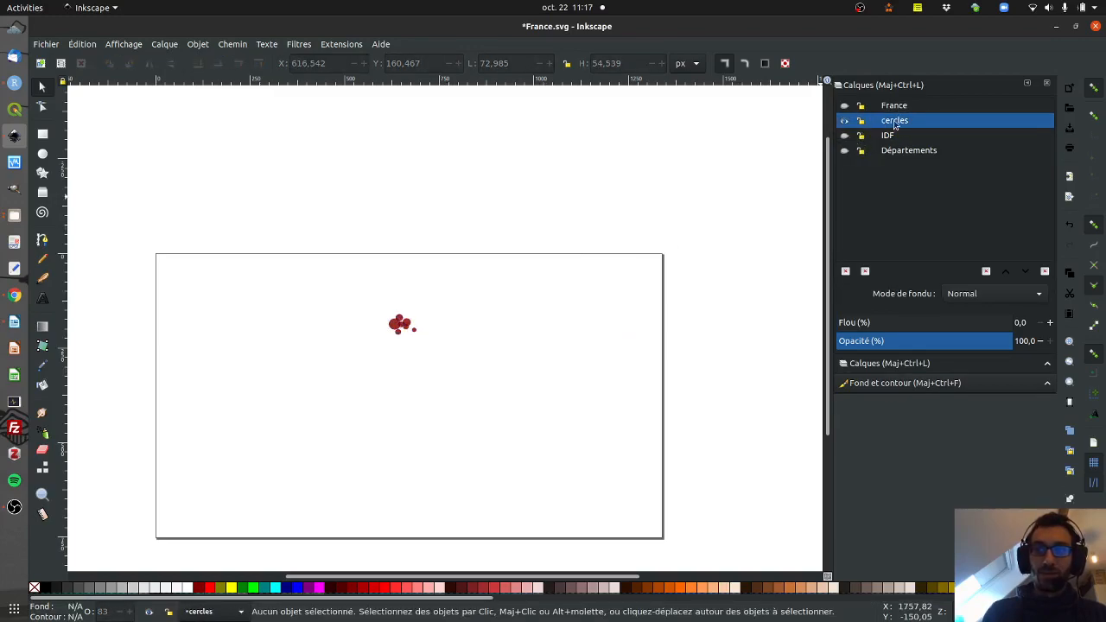
left_click_drag(358, 292, 491, 358)
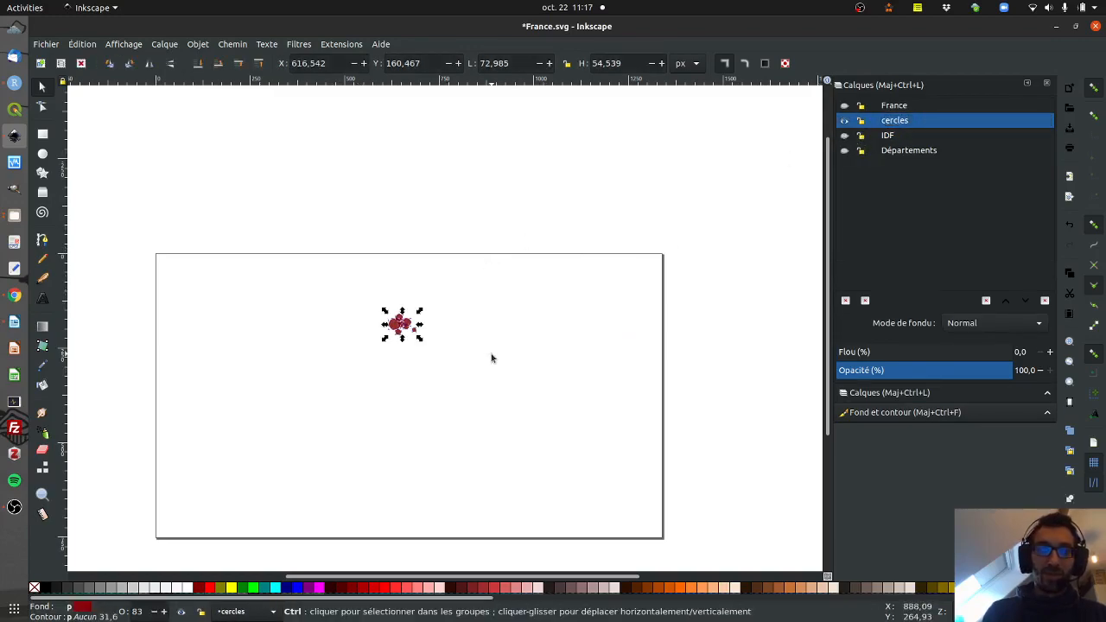
left_click(844, 120)
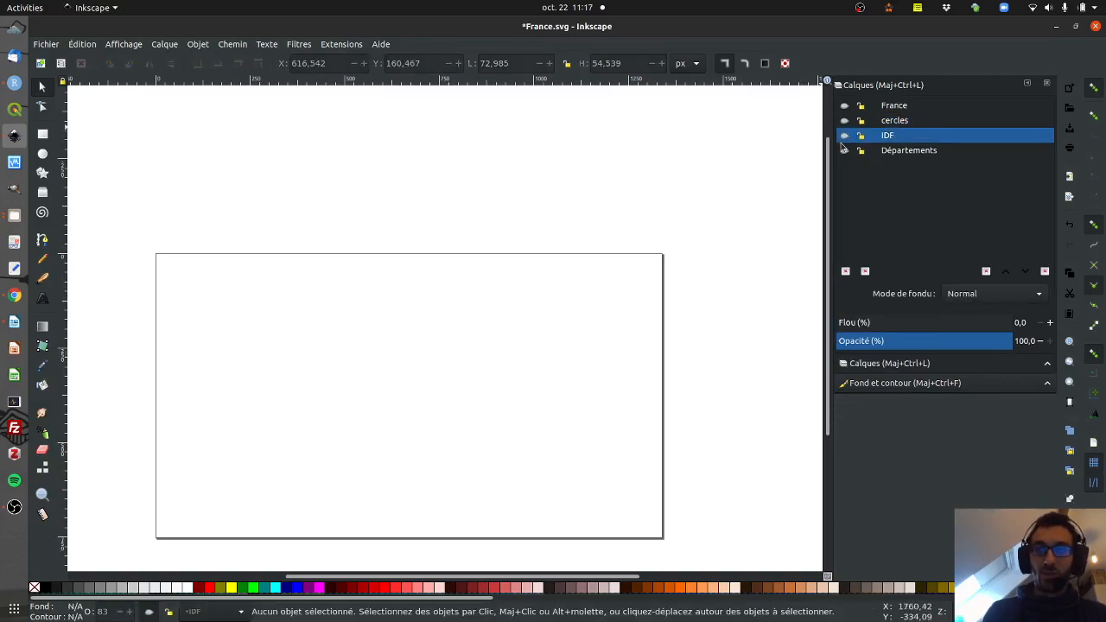
Show the IDF layer, make it active and paste the copied circles in place on it.
left_click(845, 135)
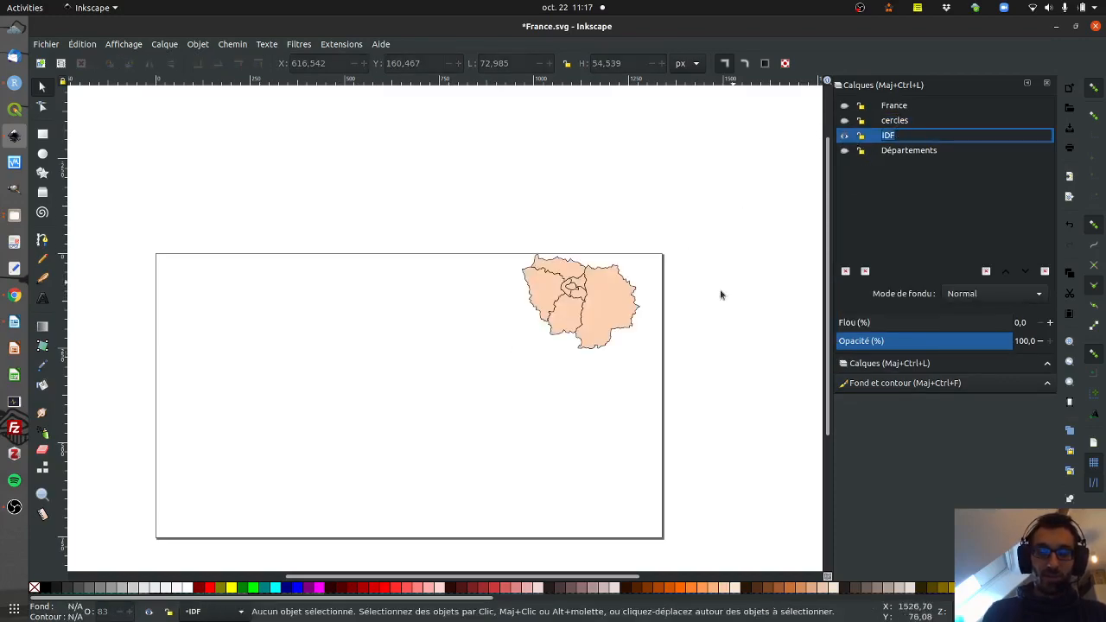
left_click(920, 136)
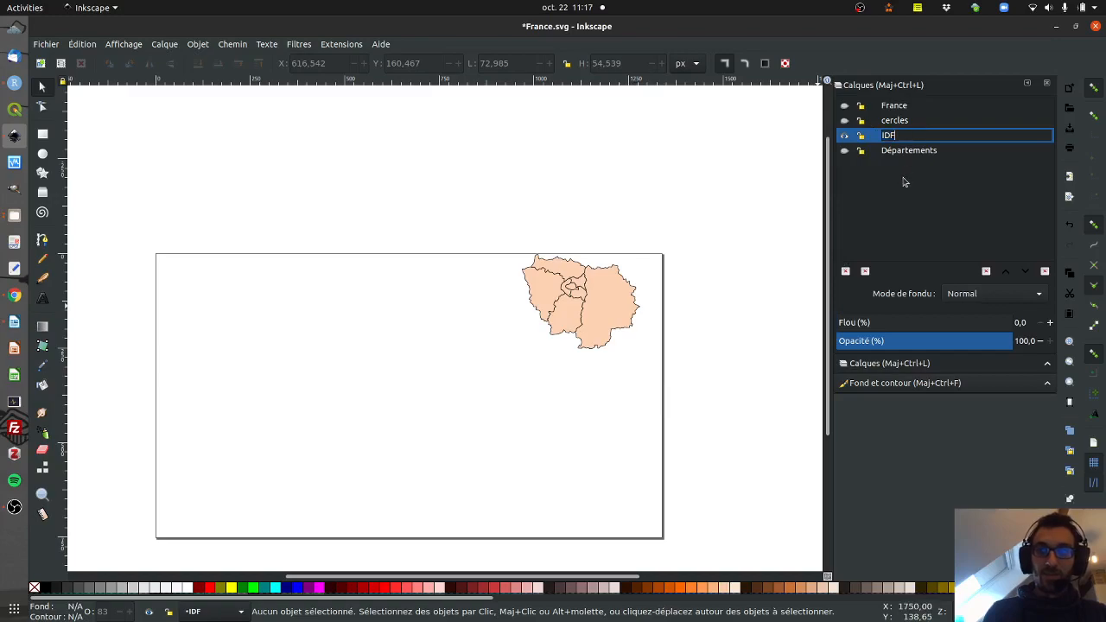
left_click(917, 189)
left_click(916, 135)
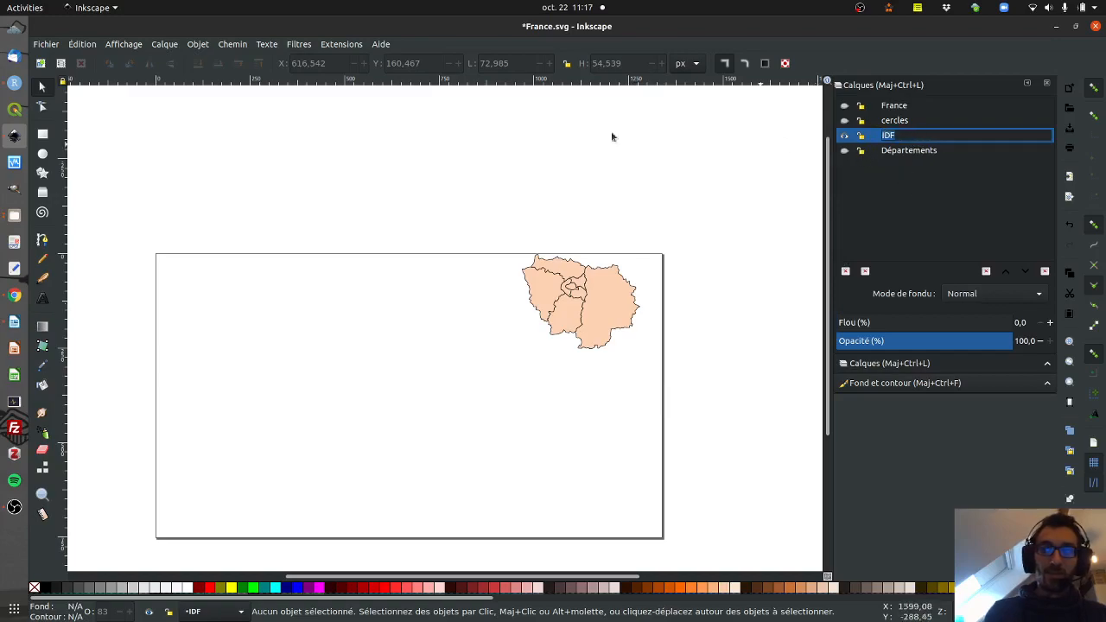
left_click(82, 44)
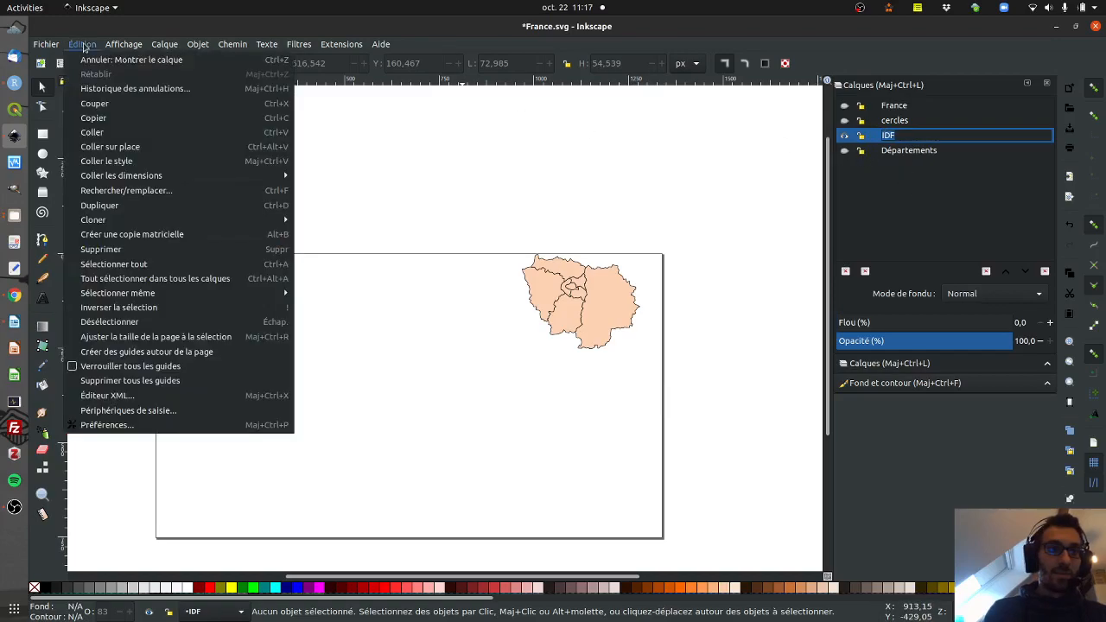
left_click(141, 148)
Move the pasted circles above the enlarged Île-de-France and show the Départements and cercles layers.
left_click_drag(414, 333, 539, 208)
key("z")
left_click_drag(467, 174, 760, 394)
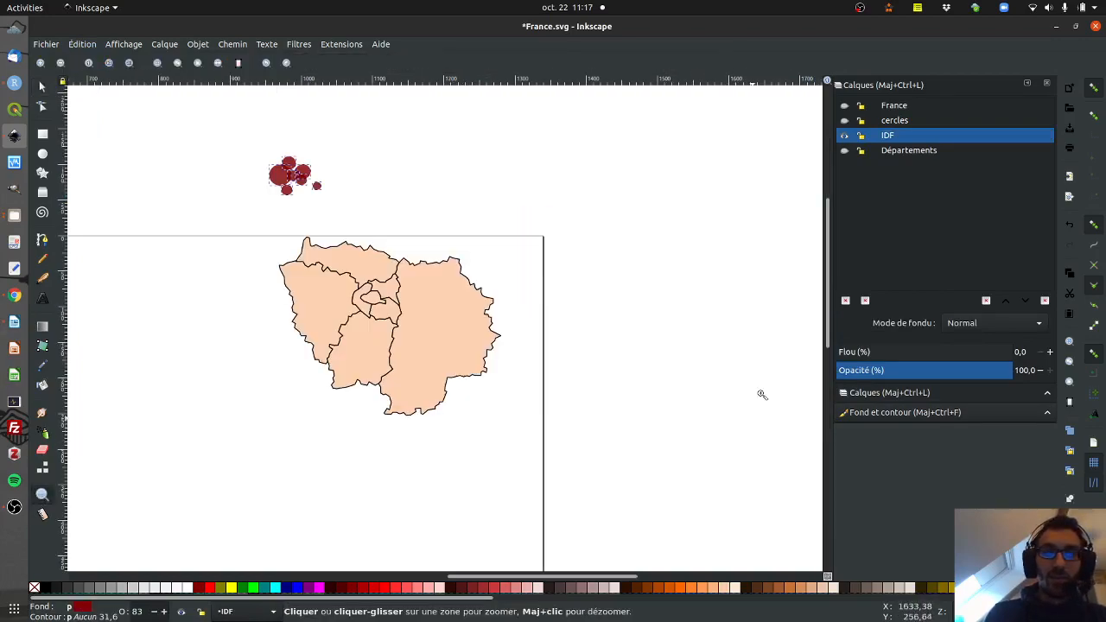
left_click(843, 152)
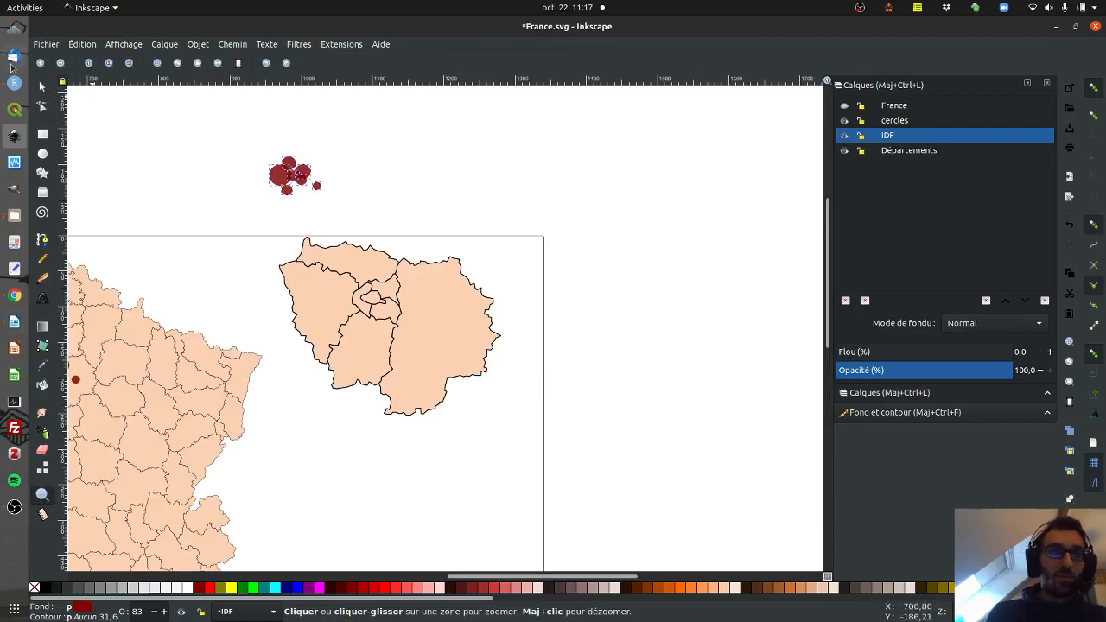
left_click(41, 87)
scroll(190, 165, "up", 1)
scroll(190, 182, "down", 3)
scroll(190, 186, "up", 1)
left_click_drag(479, 574, 424, 573)
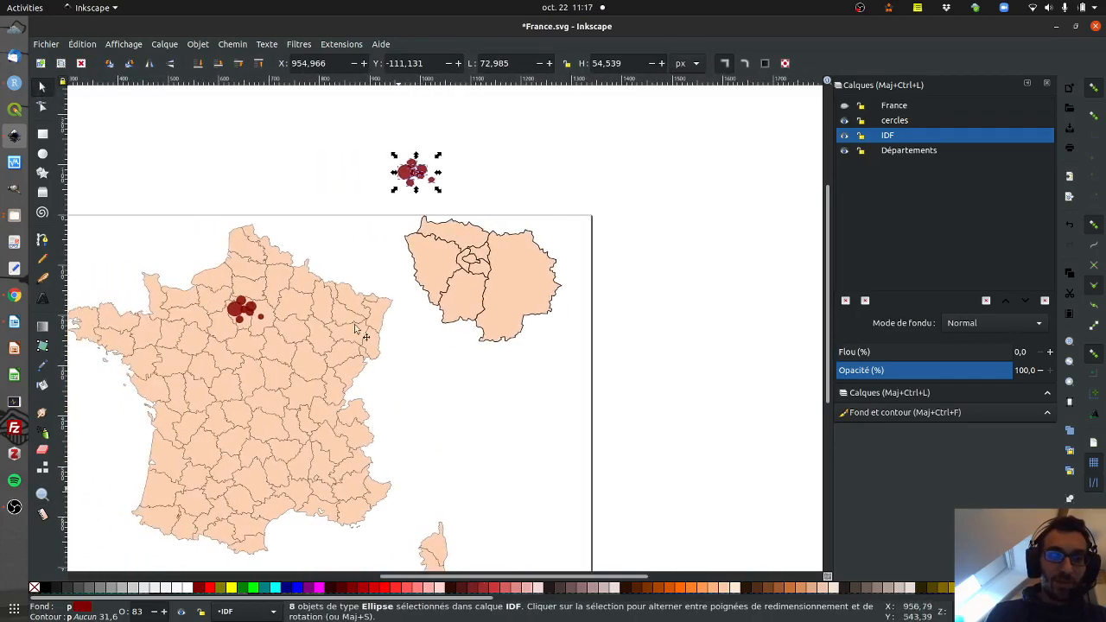
Move the smallest outlying circle onto the large eastern department and the biggest circle onto the western department of the inset.
left_click(450, 178)
left_click_drag(432, 180, 538, 295)
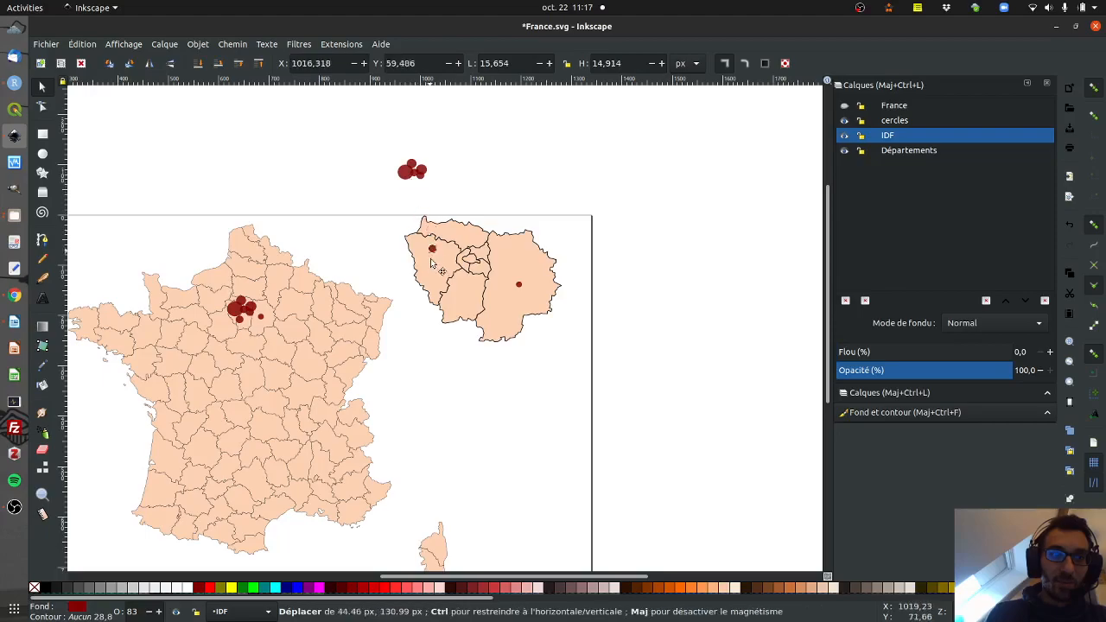
left_click(416, 170)
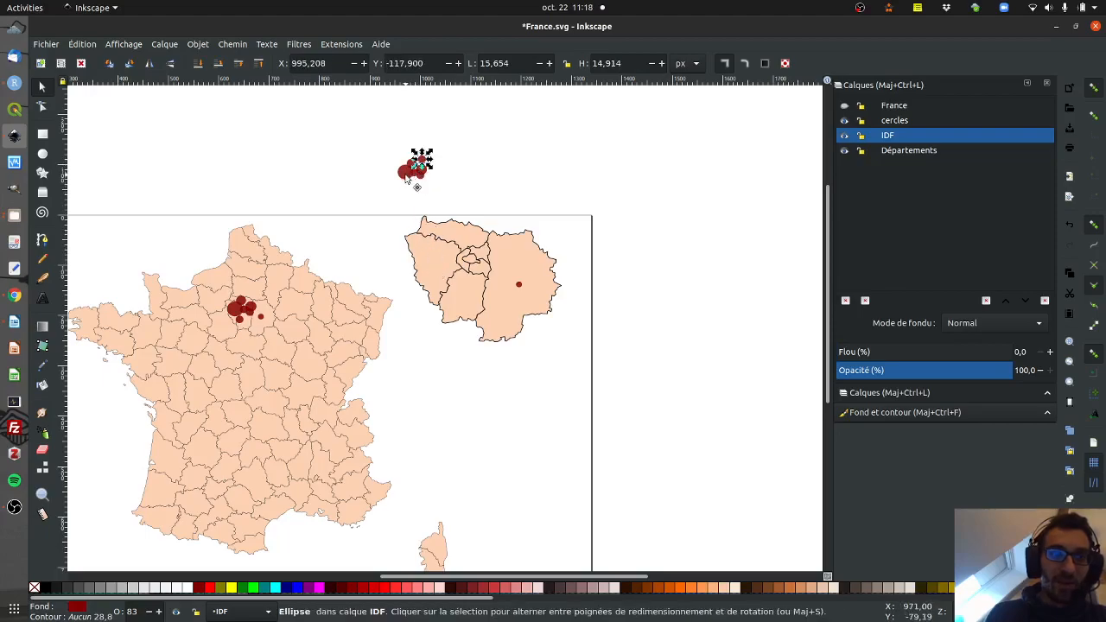
left_click_drag(407, 177, 442, 285)
Place one circle on the small department northeast of Paris and another on the southern department of the inset.
scroll(445, 212, "up", 1, "ctrl")
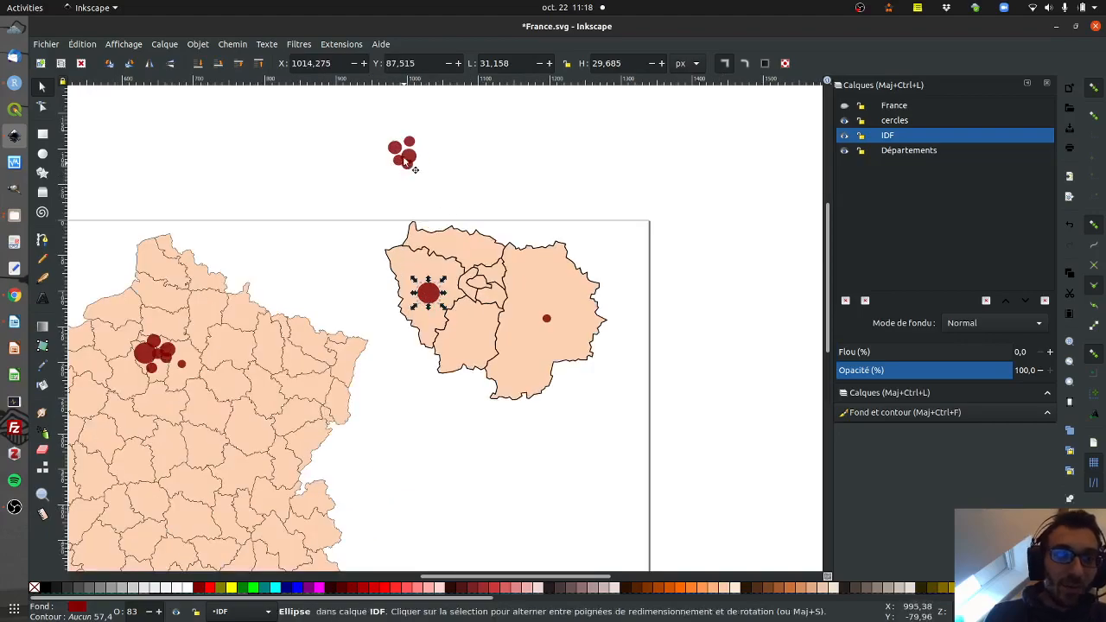
left_click_drag(410, 158, 489, 257)
left_click_drag(516, 288, 516, 287)
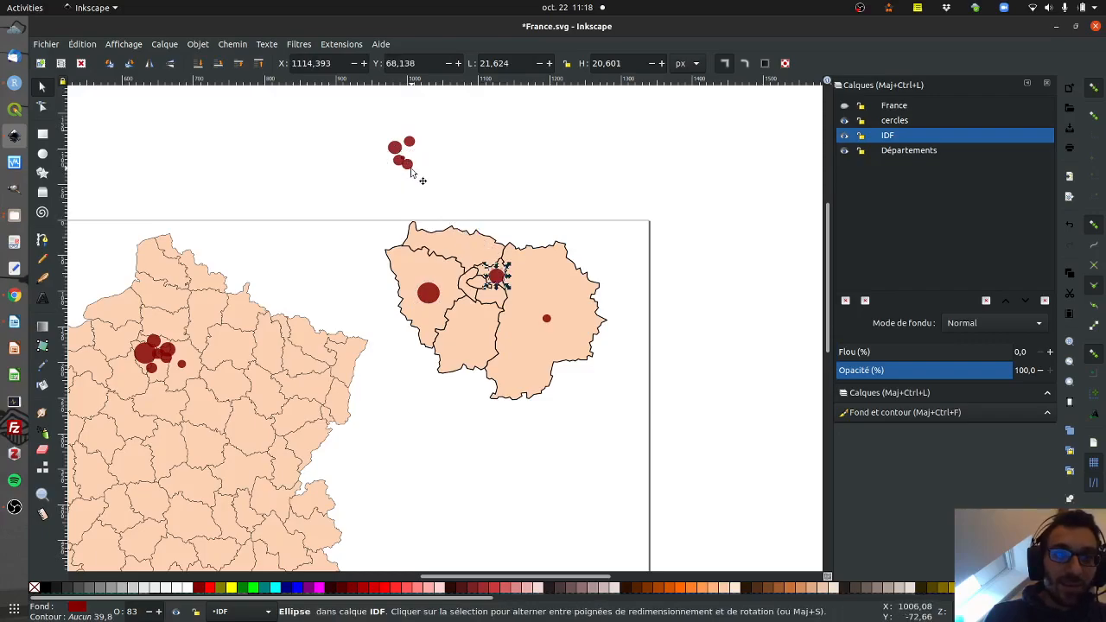
left_click_drag(410, 169, 471, 336)
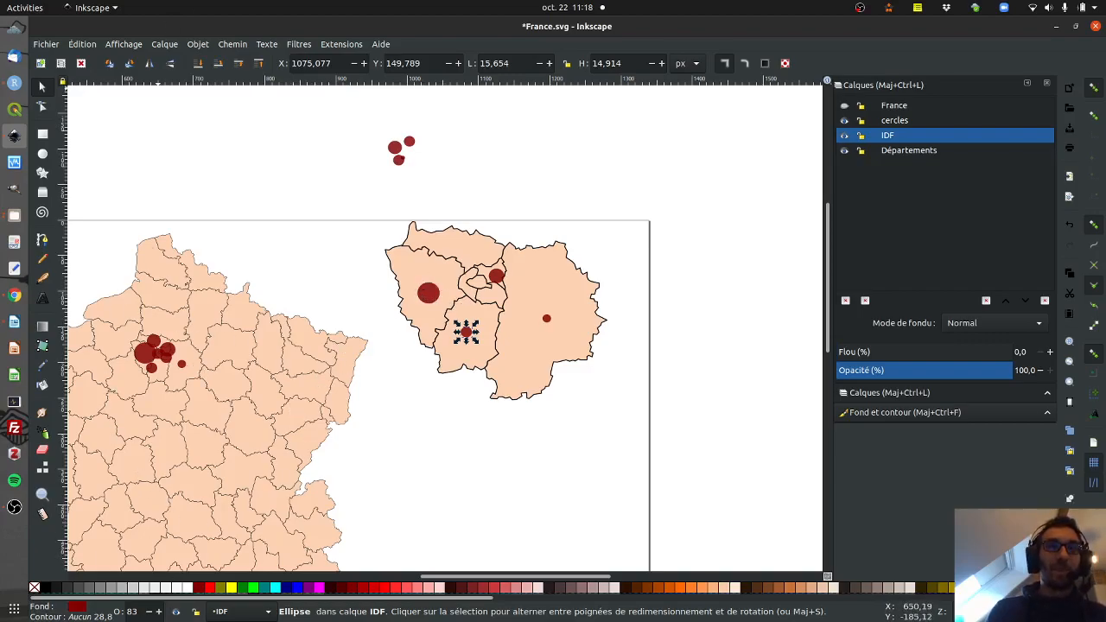
Draw a rectangle about 362 × 315 px around the enlarged Île-de-France and a smaller one around the circles on the France map.
left_click(42, 134)
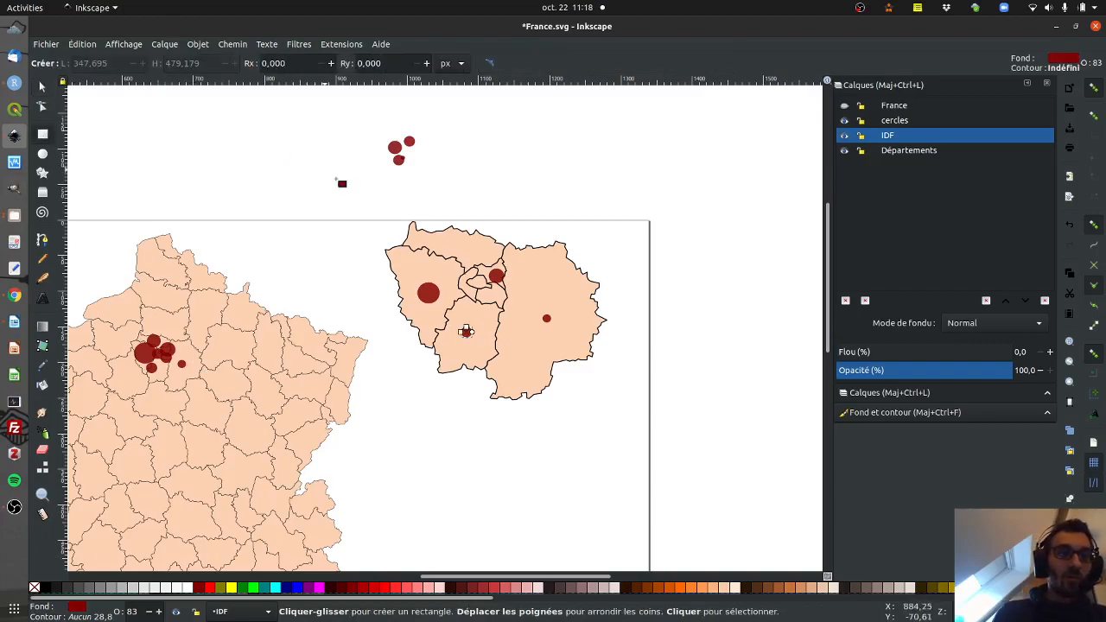
mouse_move(373, 193)
left_mouse_down()
mouse_move(498, 304)
mouse_move(642, 403)
mouse_move(630, 416)
left_mouse_up()
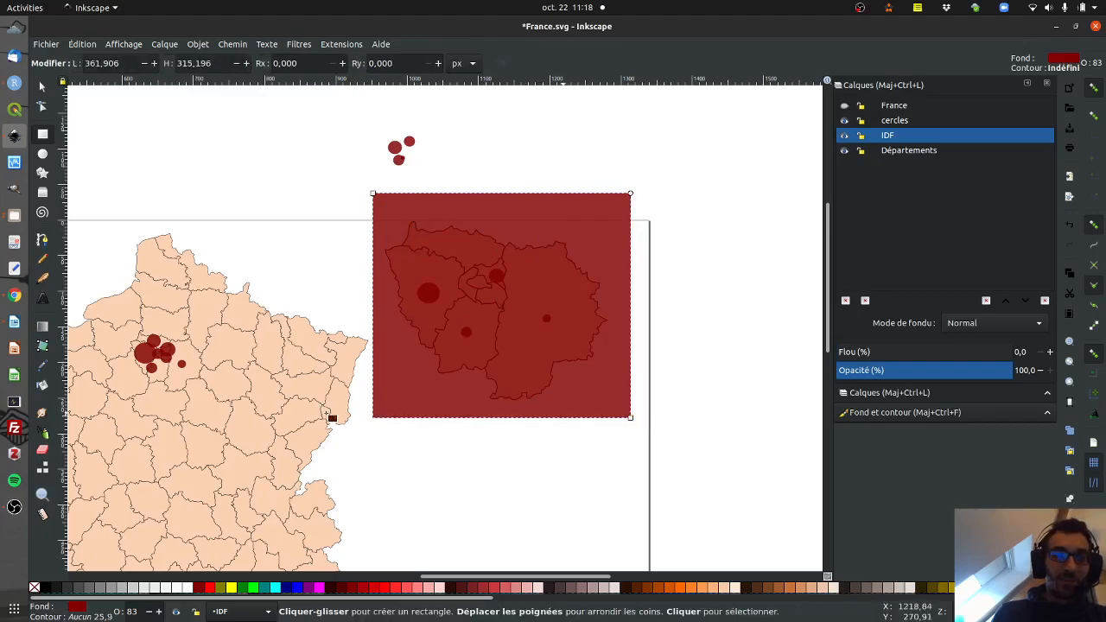
mouse_move(112, 326)
left_mouse_down()
mouse_move(217, 395)
mouse_move(209, 391)
left_mouse_up()
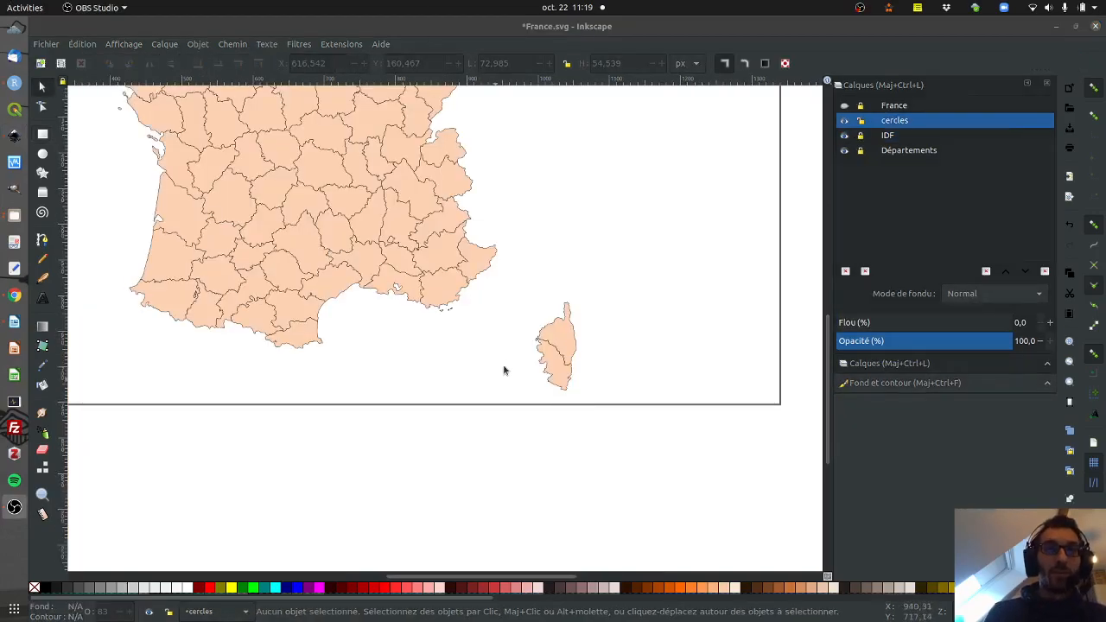
Unlock the IDF and Départements layers, select both departments of Corsica and move them close to the mainland's southeast coast.
left_click_drag(513, 279, 576, 374)
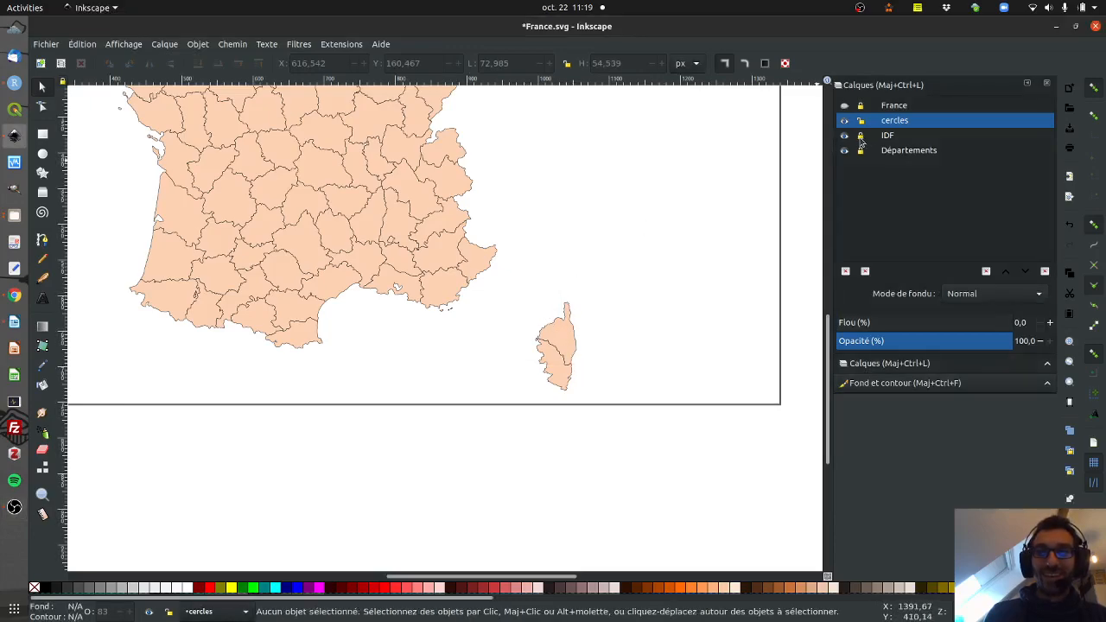
left_click_drag(510, 289, 598, 385)
left_click_drag(553, 349, 490, 319)
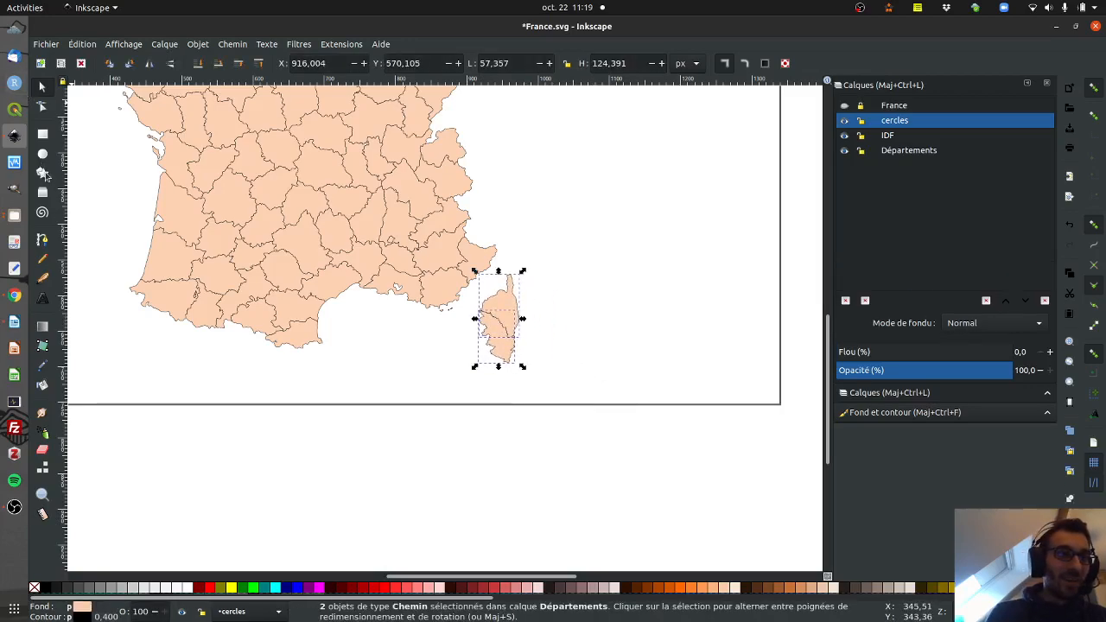
Draw an open angled separator line about 90 × 90 px between the mainland and Corsica, and apply a dark grey fill to Corsica.
key("b")
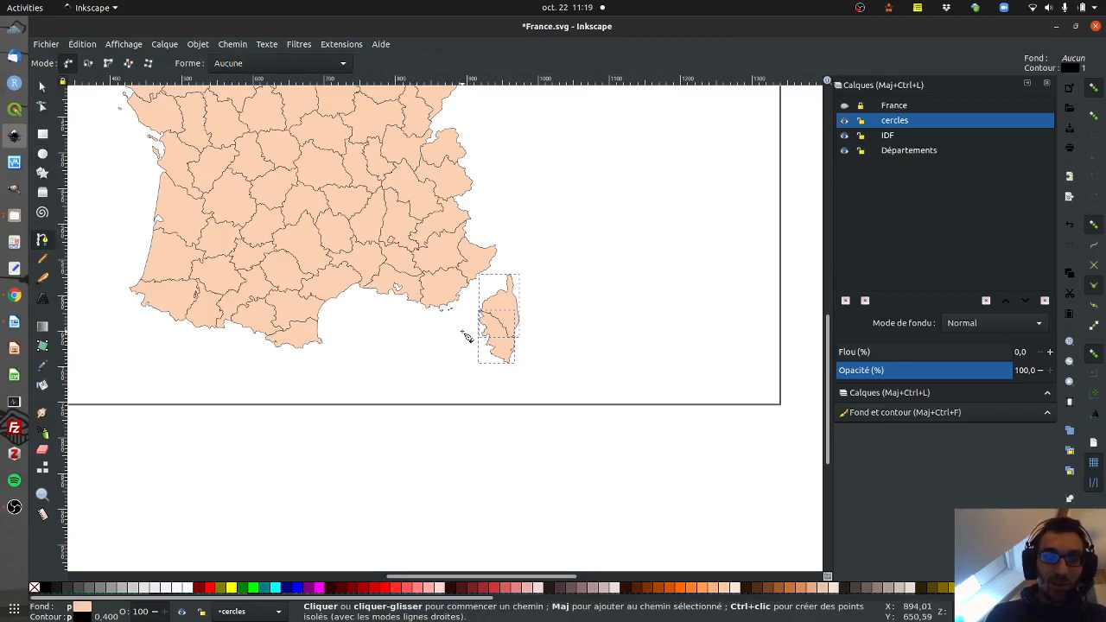
left_click(464, 329)
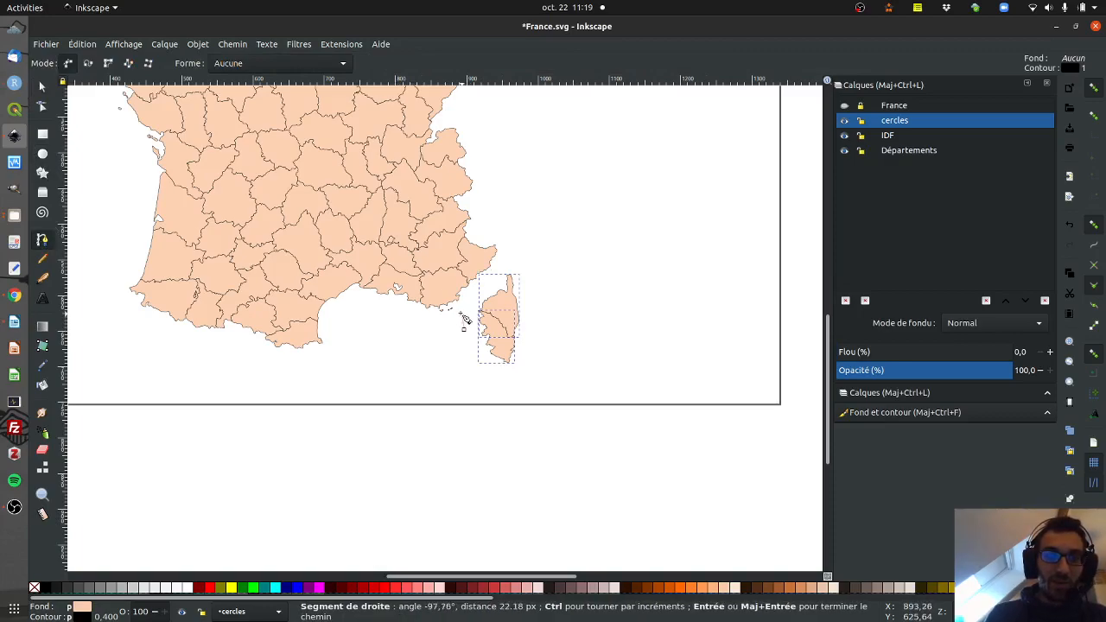
left_click(465, 311)
left_click(511, 268)
left_click(524, 266)
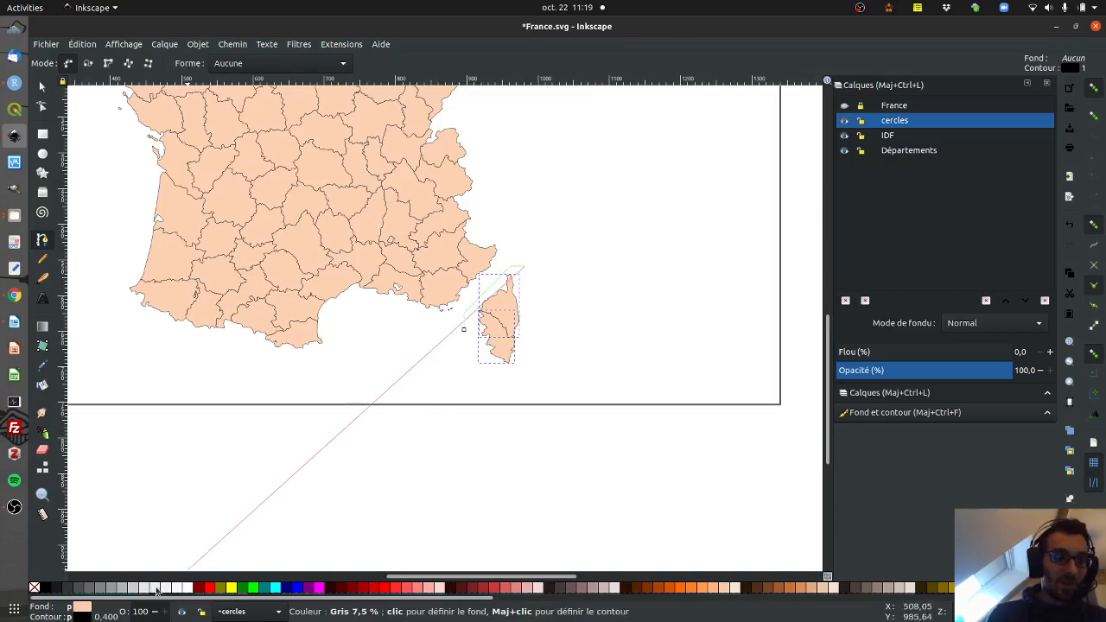
left_click(56, 588)
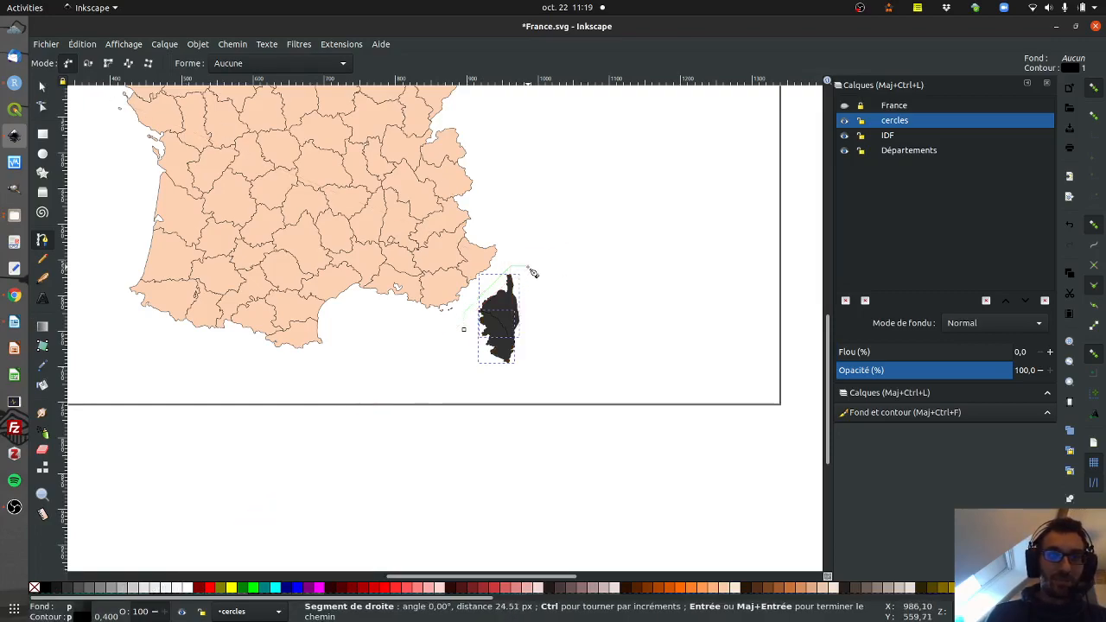
left_click(42, 86)
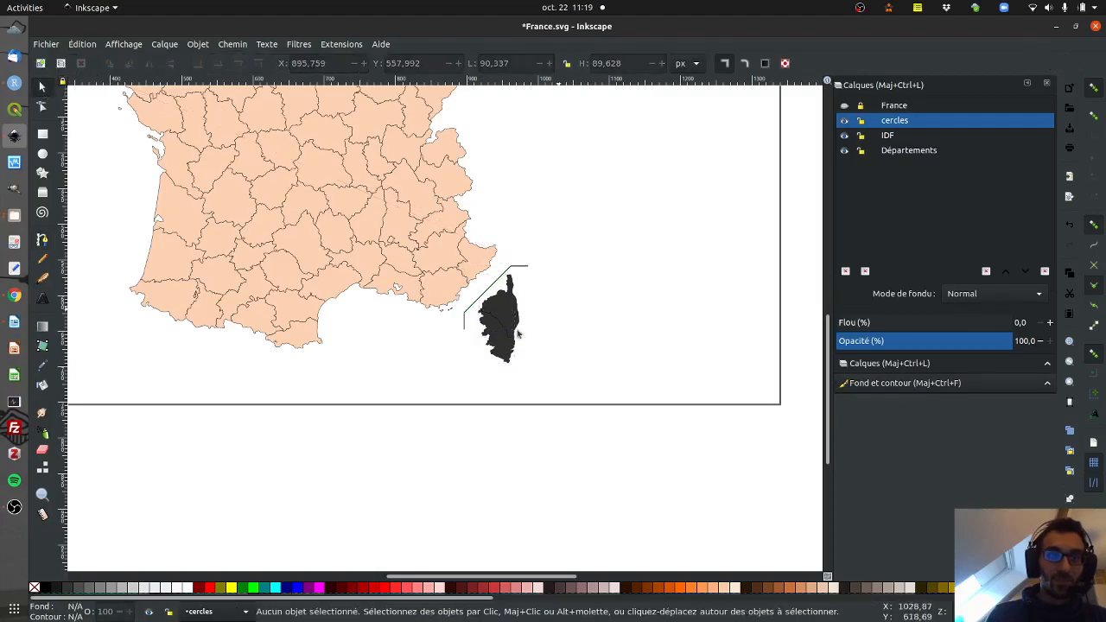
Select both departments of Corsica and apply the mainland departments' fill colour sampled with the colour picker.
left_click(506, 307, "shift")
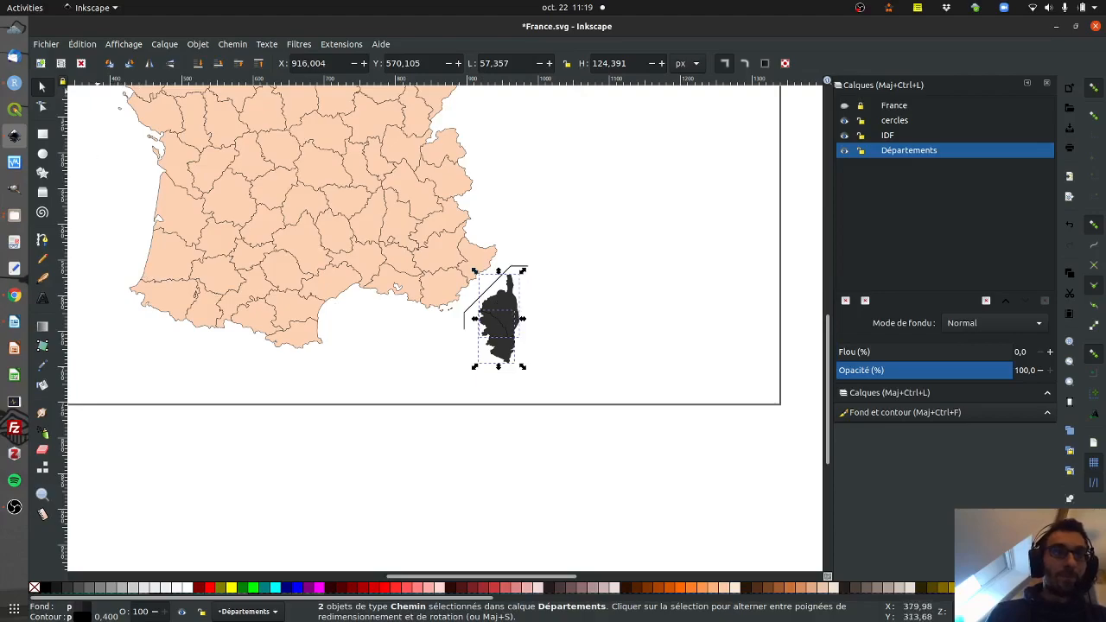
key("d")
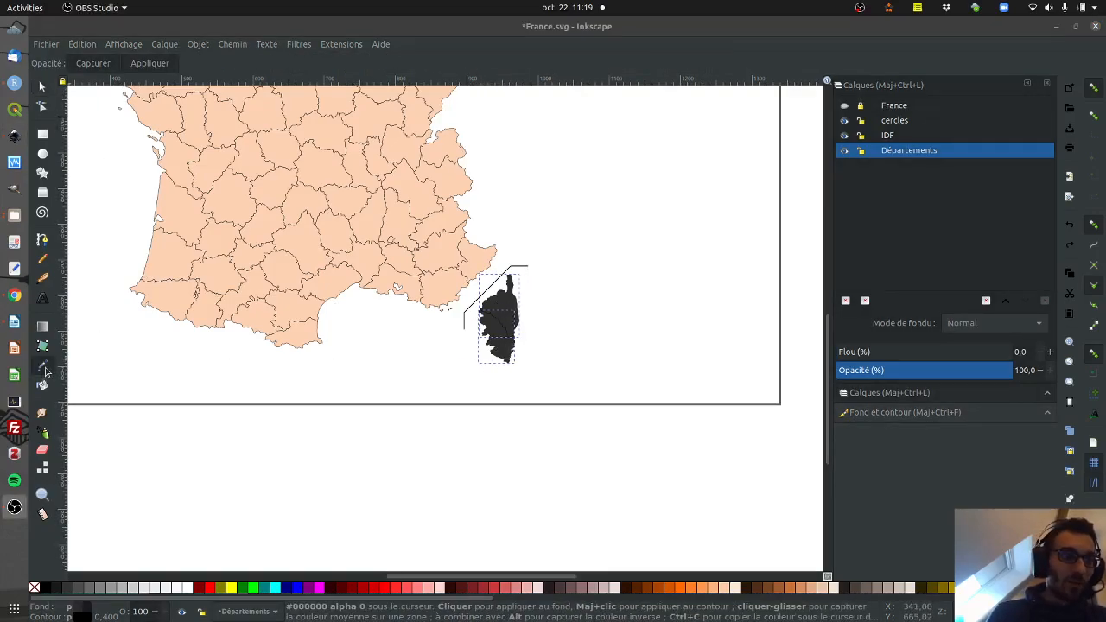
left_click(369, 265)
left_click(41, 86)
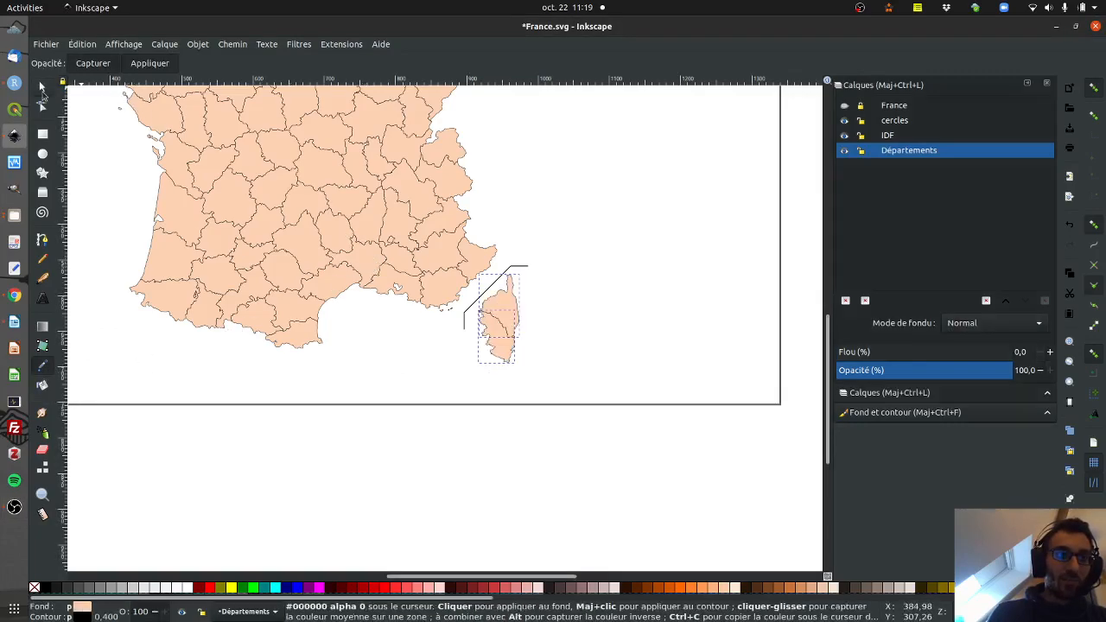
Apply a fine dotted pattern to the outline of the angled separator line between the mainland and Corsica.
left_click(412, 424)
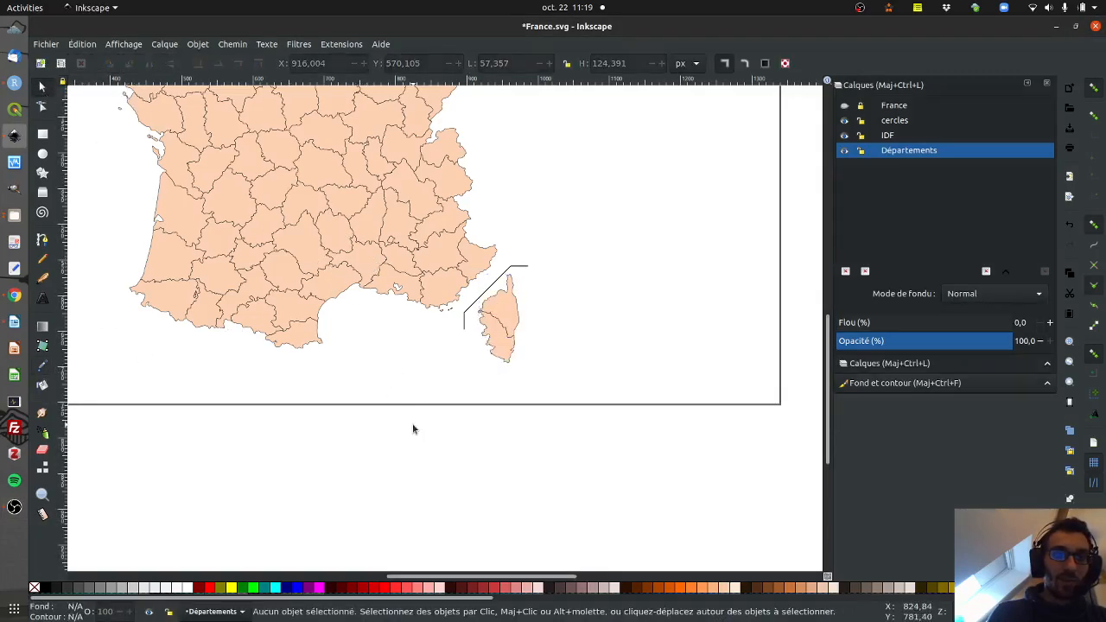
left_click(524, 268)
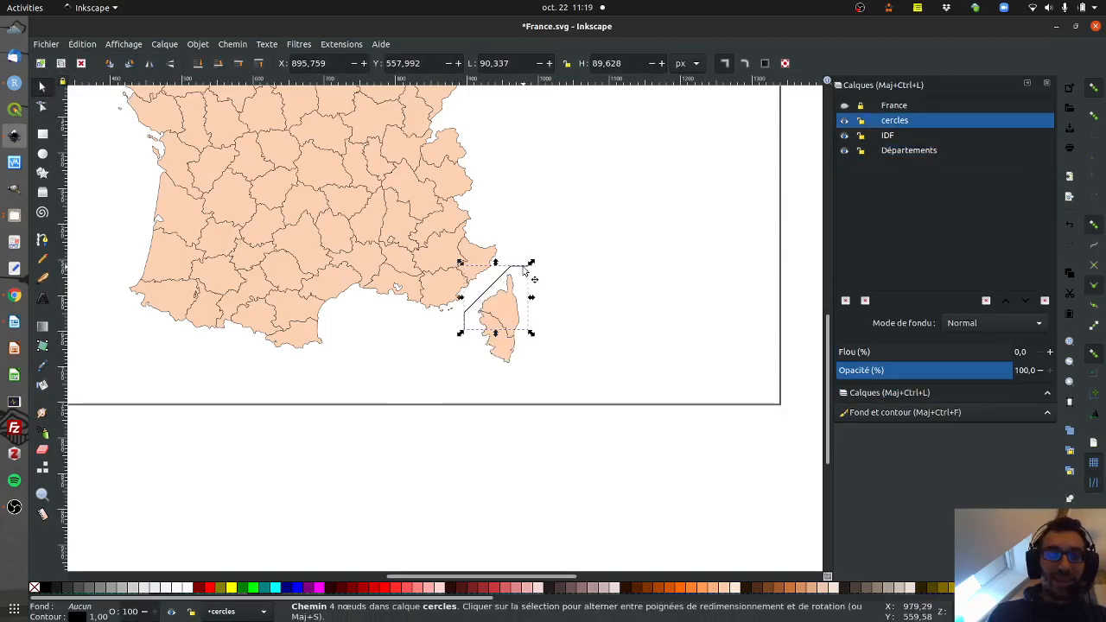
left_click(78, 615)
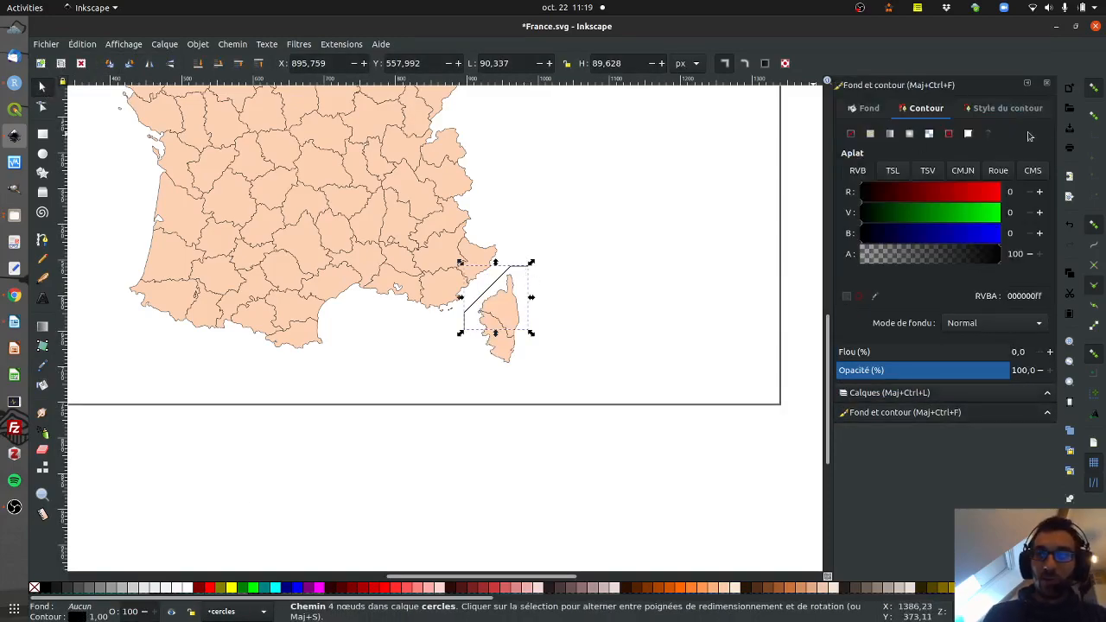
left_click(1007, 108)
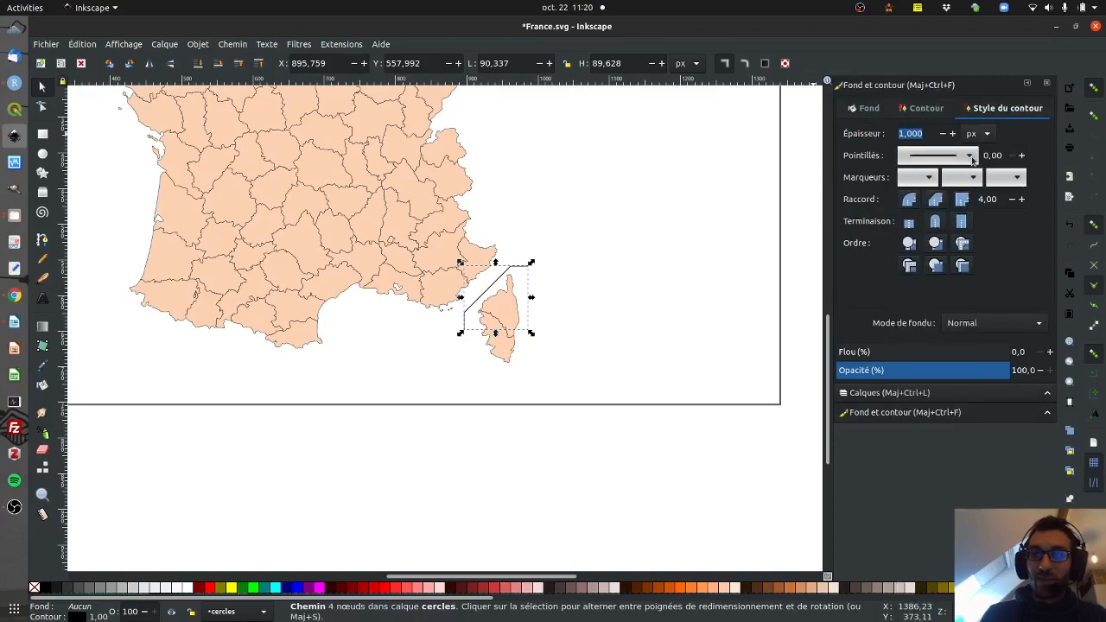
left_click(969, 156)
left_click(959, 175)
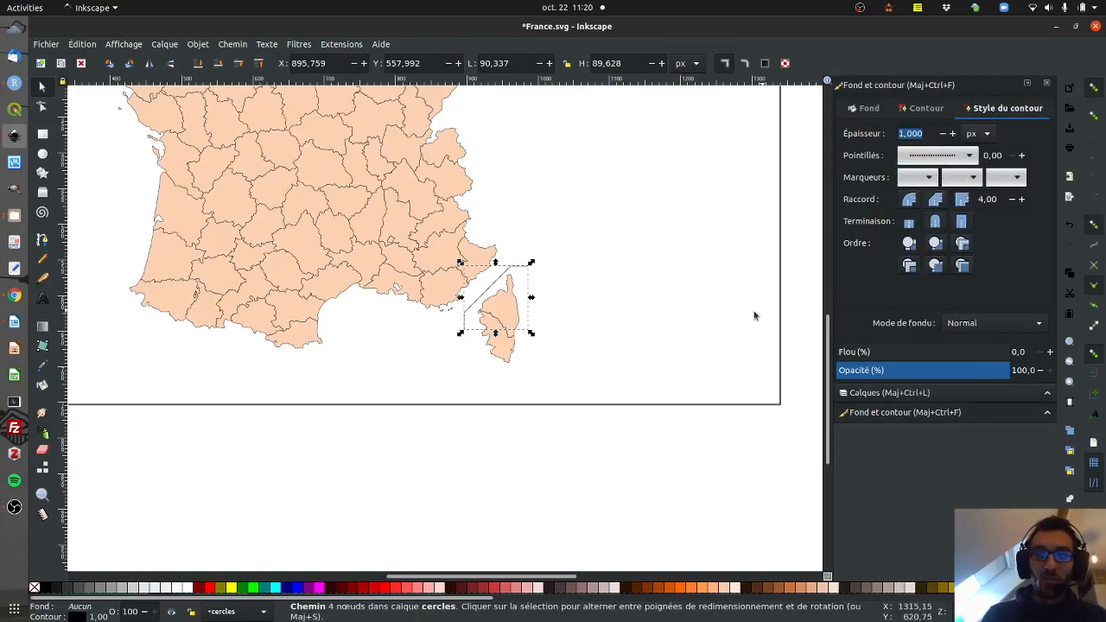
left_click(706, 308)
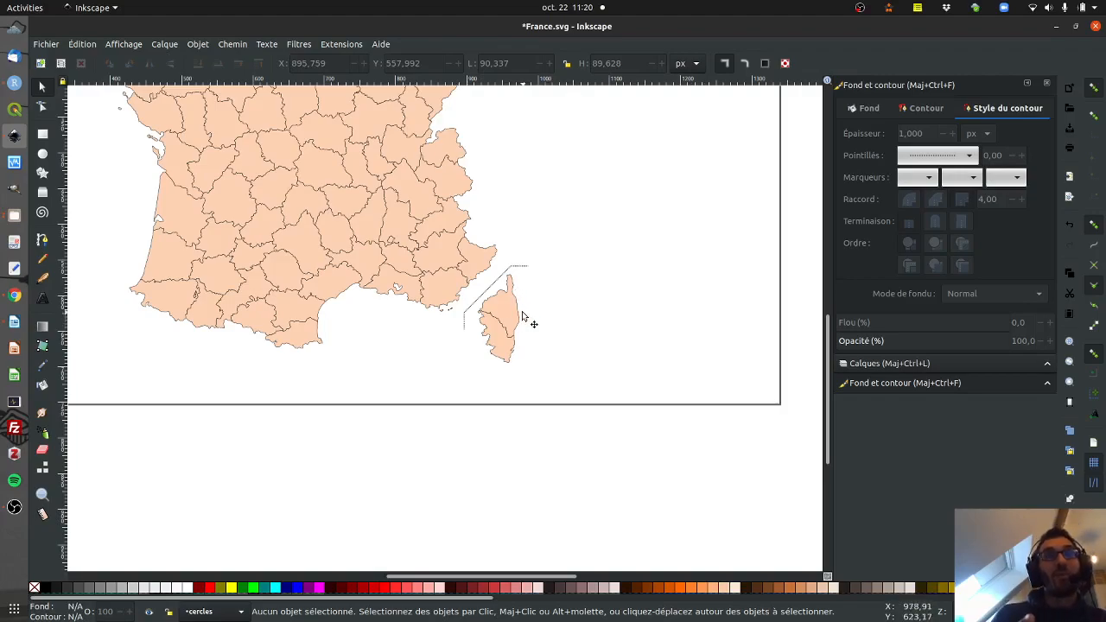
Fill the large Corsica shape with light blue #80E5FF and set its outline colour to RGB 147, 137, 0.
scroll(524, 316, "up", 8)
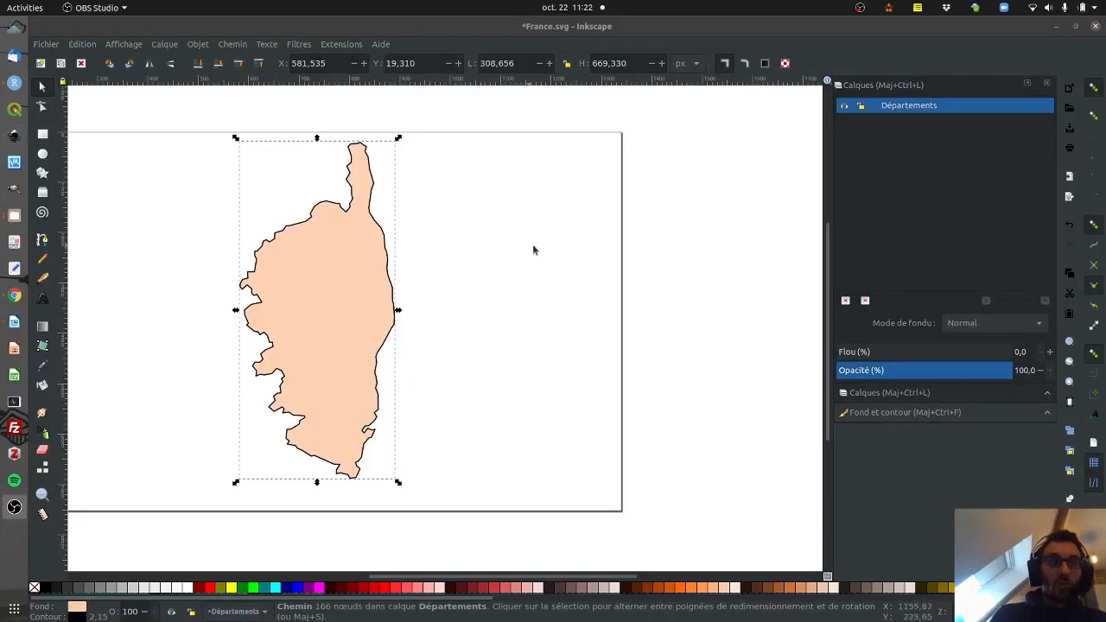
left_click(244, 588)
left_click(419, 587)
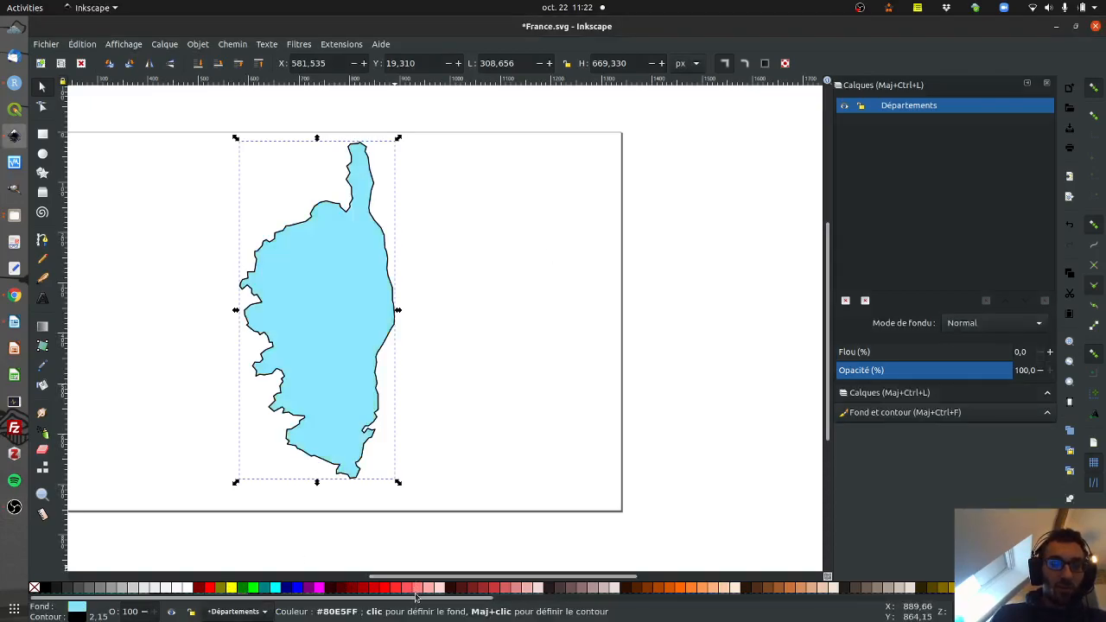
left_click(77, 617)
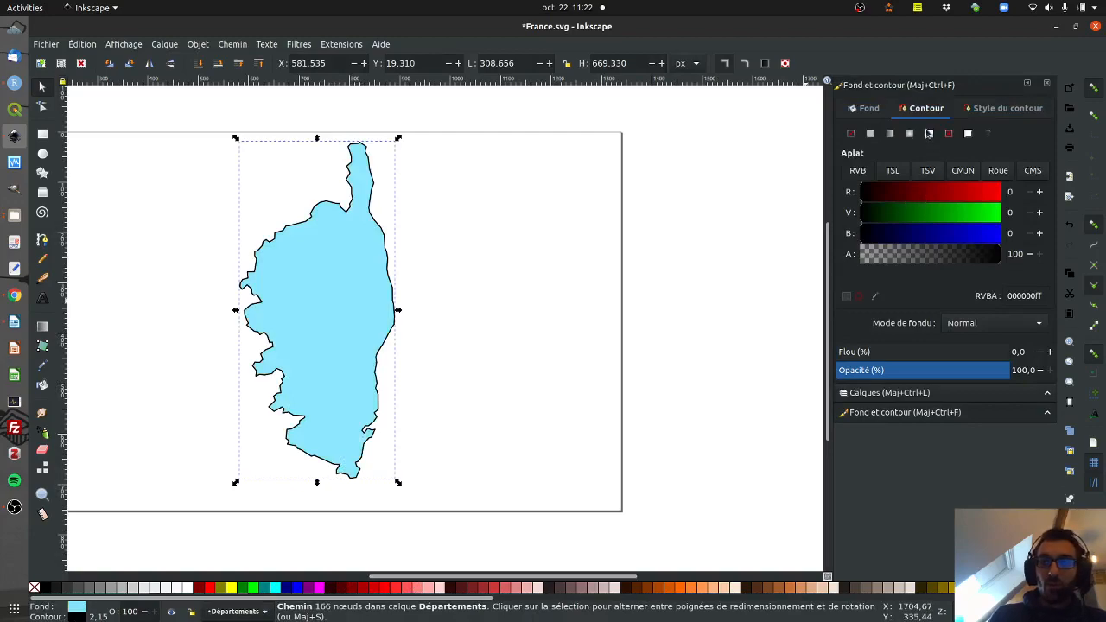
left_click(953, 191)
left_click(938, 212)
left_click(941, 200)
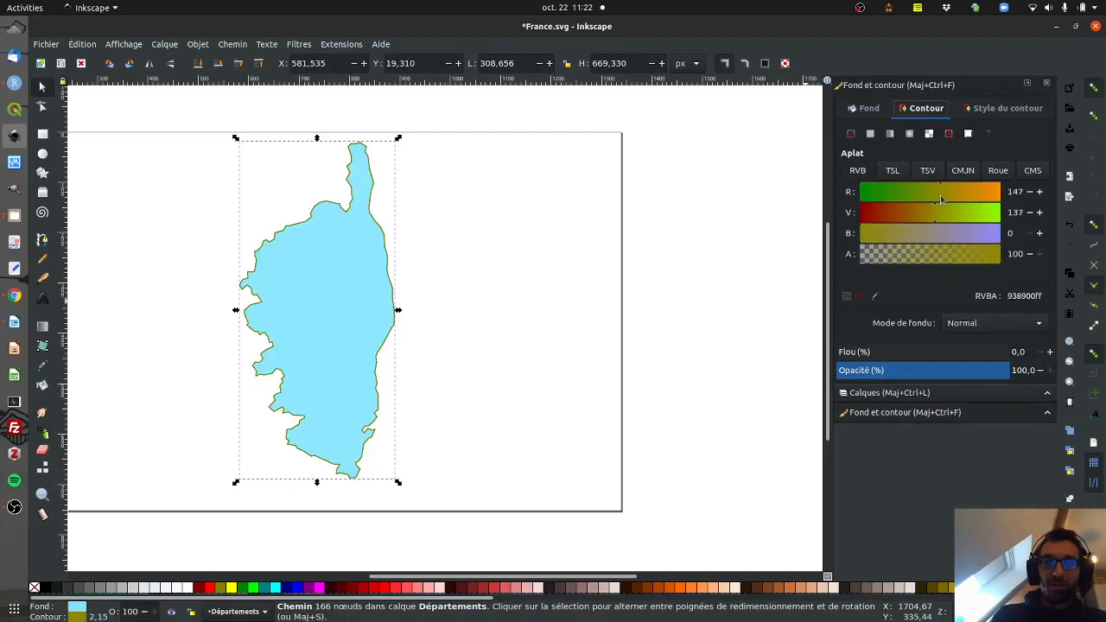
Thicken Corsica's outline to 6.252 px and apply a dashed pattern to it.
left_click(984, 108)
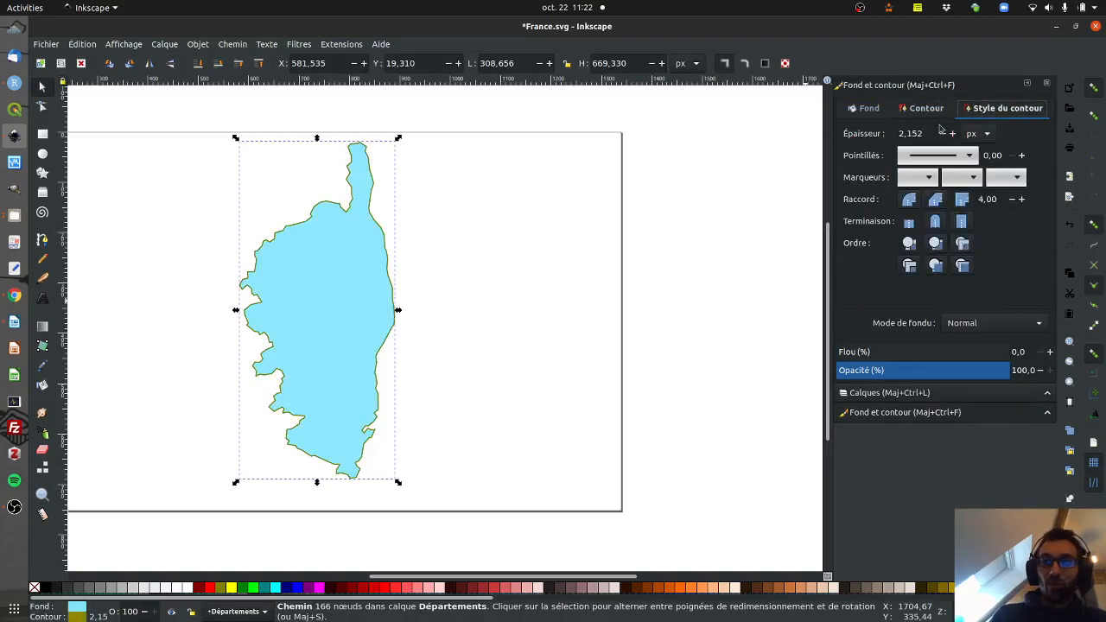
left_click(969, 156)
left_click(974, 158)
left_click(951, 134)
left_click(951, 135)
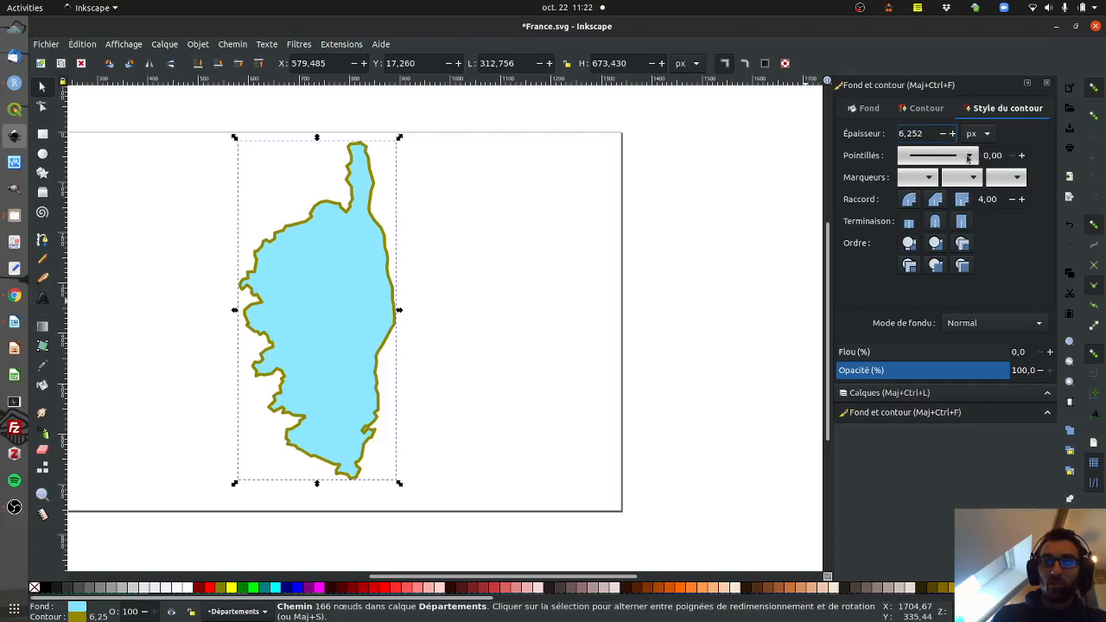
left_click(969, 157)
left_click(957, 338)
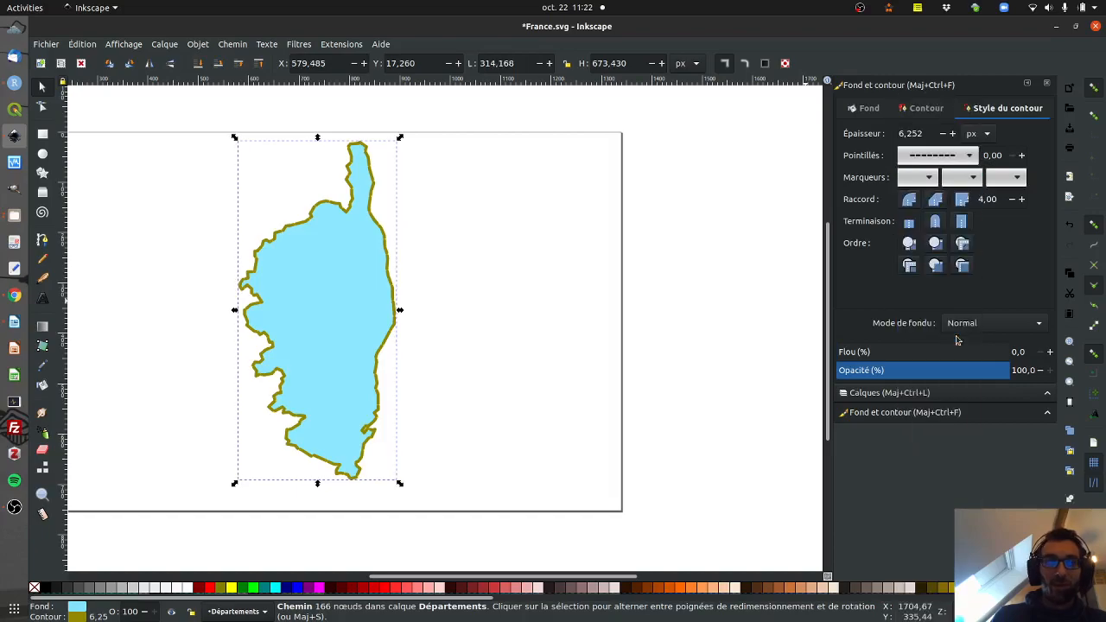
Give Corsica's outline rounded joins, a width of 1 px and a solid line pattern.
left_click(911, 200)
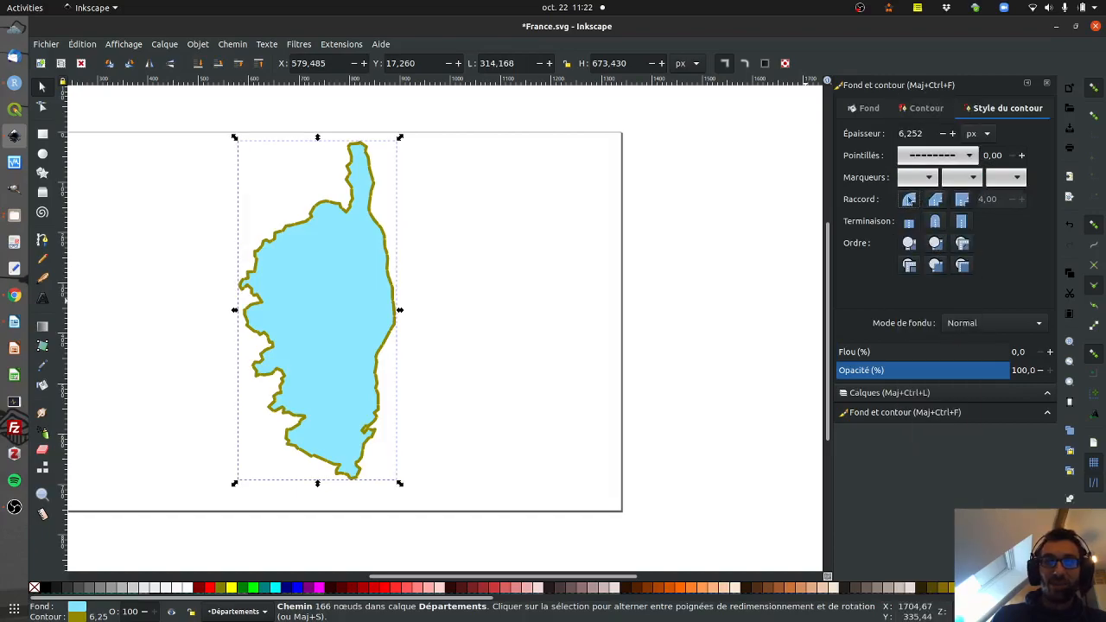
triple_click(930, 133)
type("1")
key("Return")
left_click(968, 157)
scroll(949, 94, "up", 3)
left_click(933, 15)
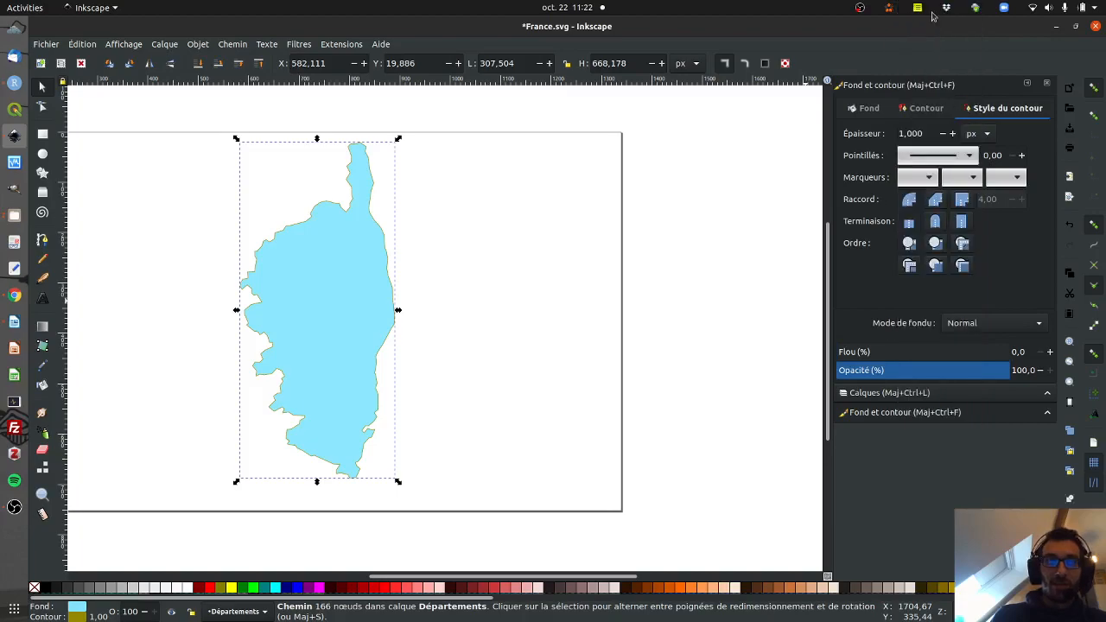
Switch the Corsica shape's fill from a flat colour to a linear gradient.
left_click(423, 296)
left_click(329, 301)
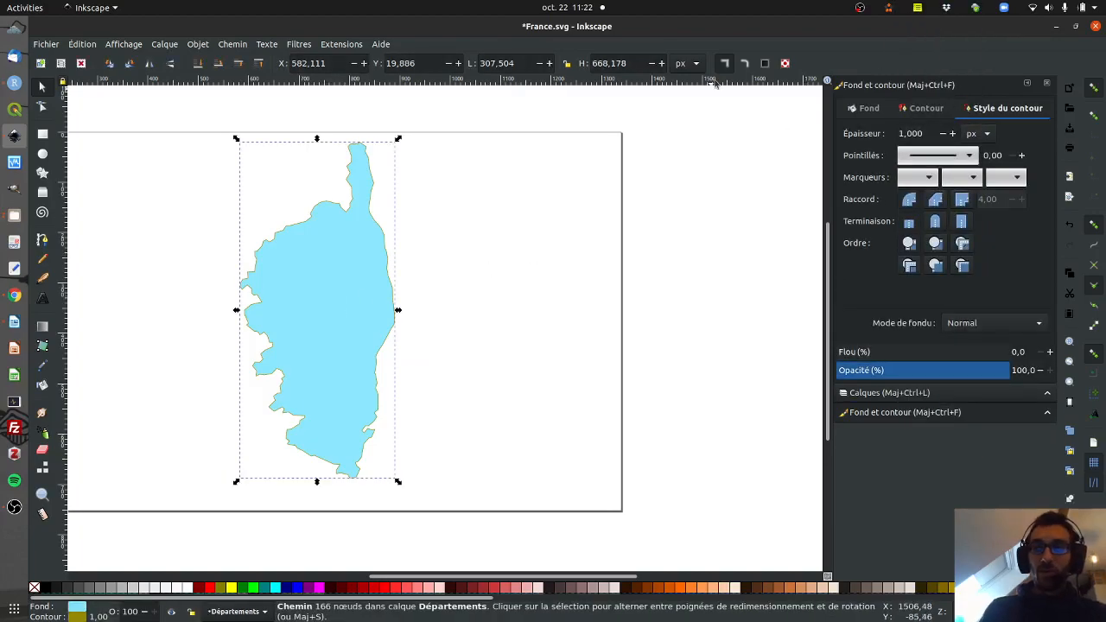
left_click(872, 109)
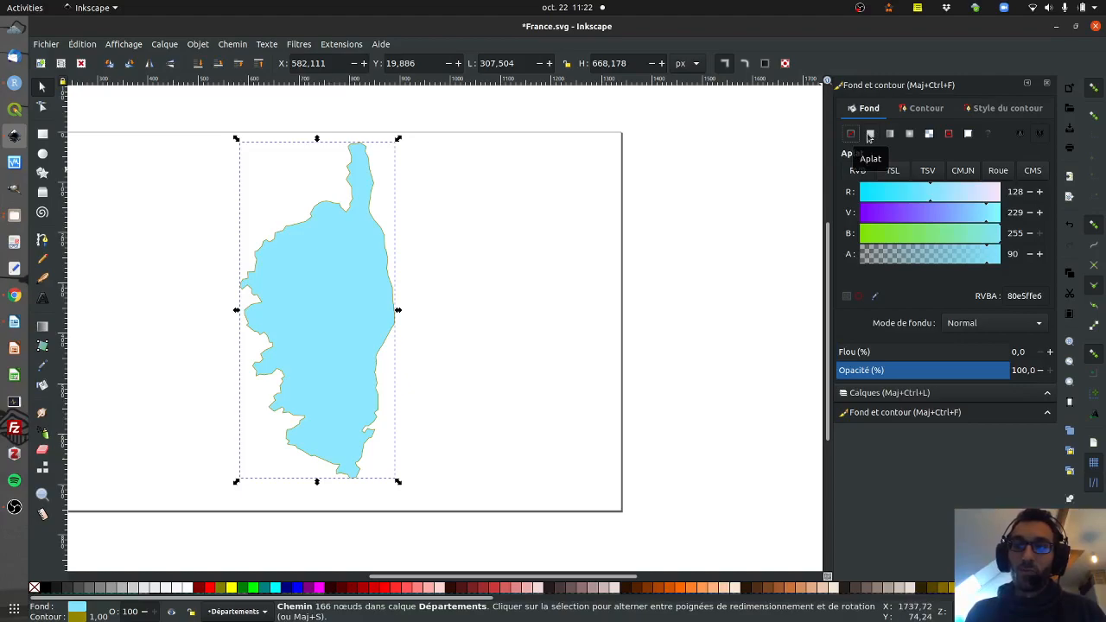
left_click(869, 134)
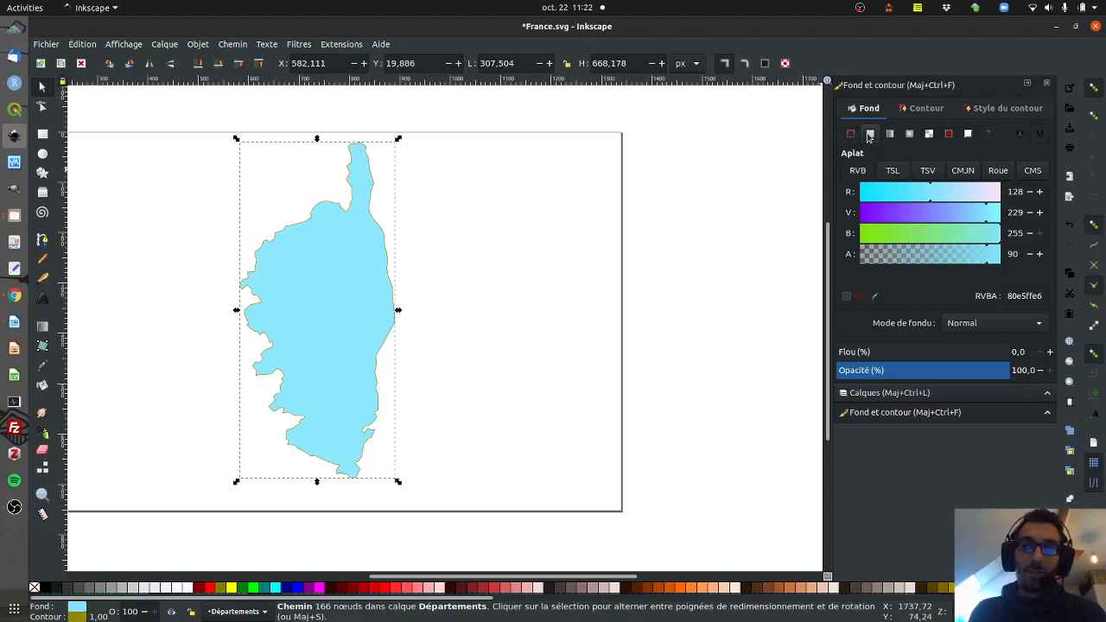
left_click(890, 135)
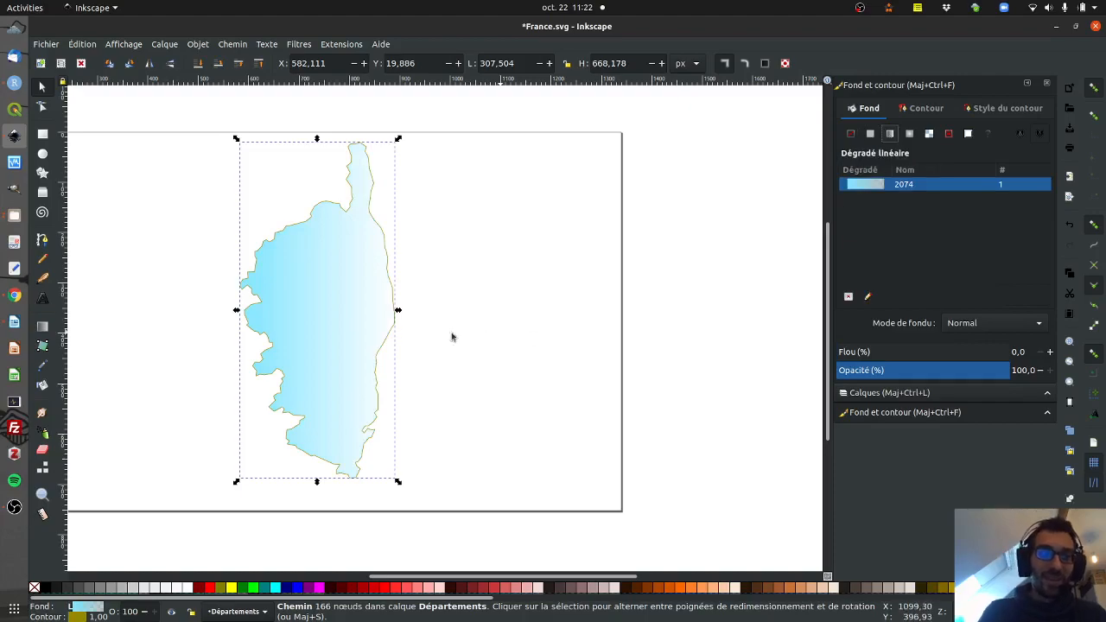
left_click(349, 311)
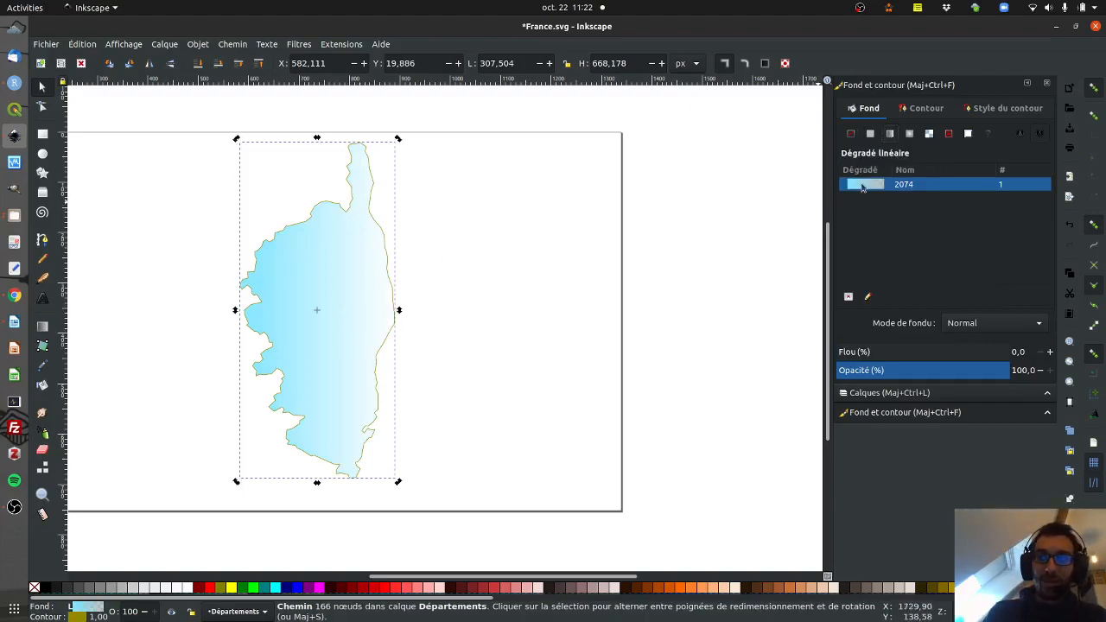
left_click(374, 298)
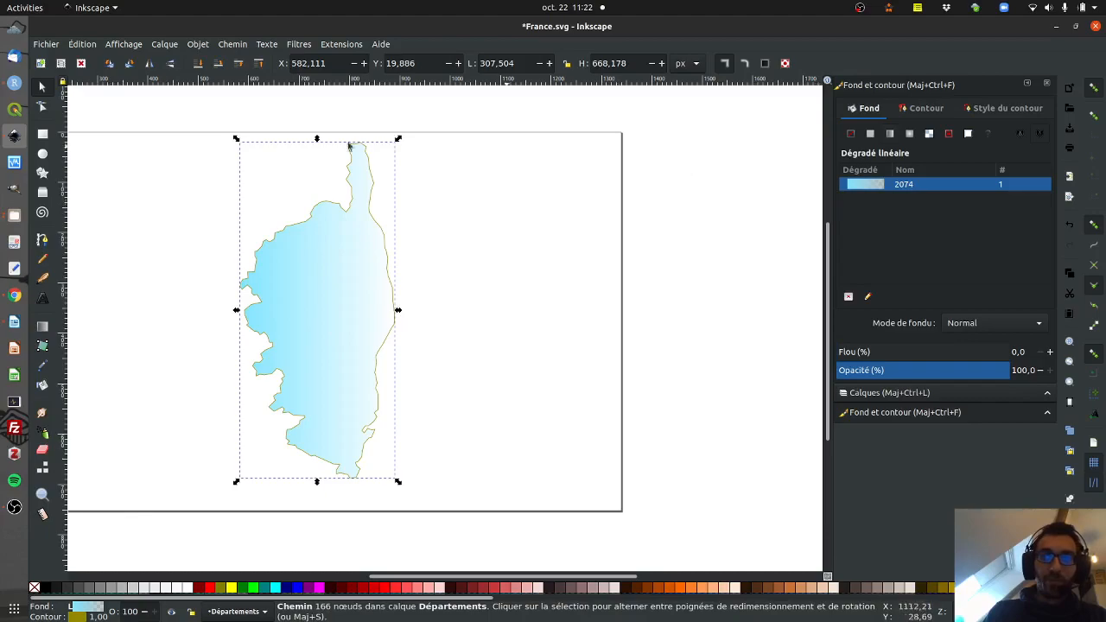
Apply a flat red #FF0000 fill to the Corsica shape in place of the gradient.
key("alt+Tab")
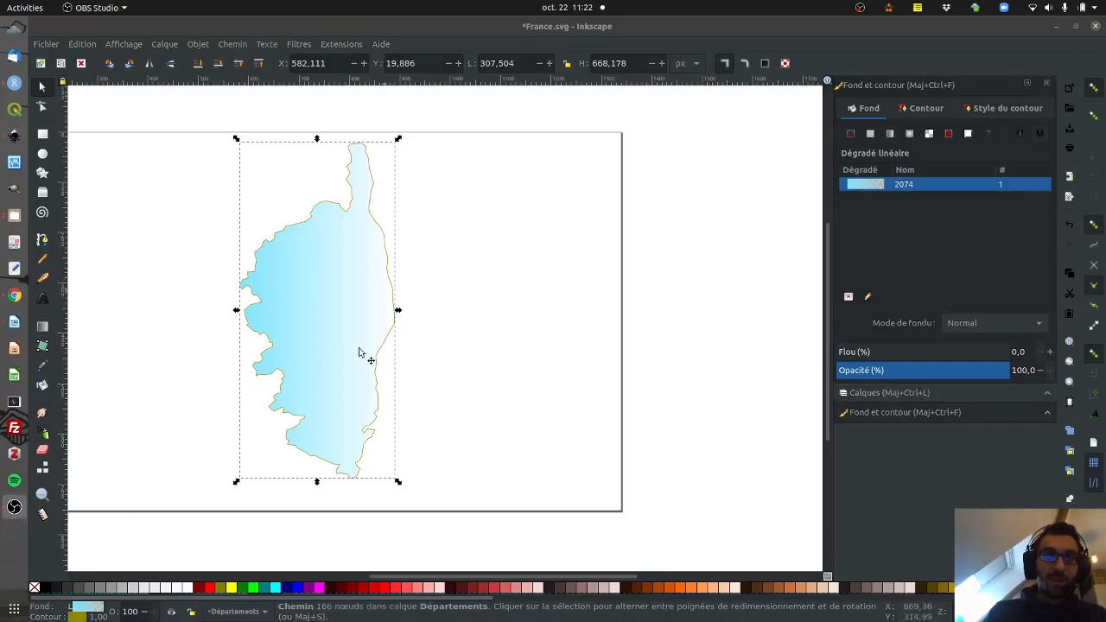
left_click(97, 609)
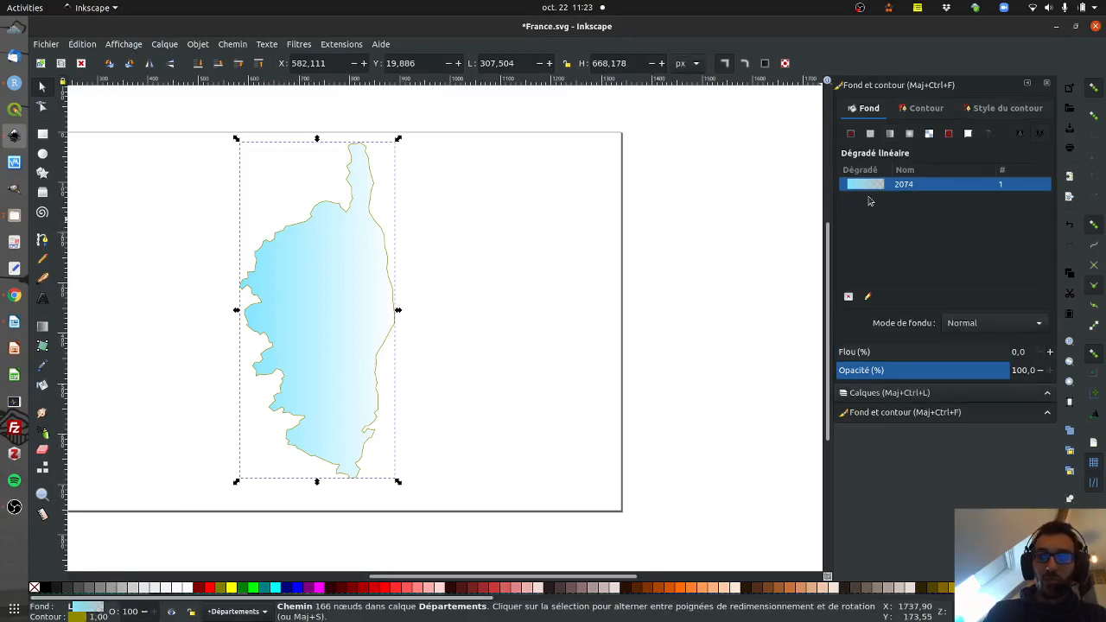
key("alt+Tab")
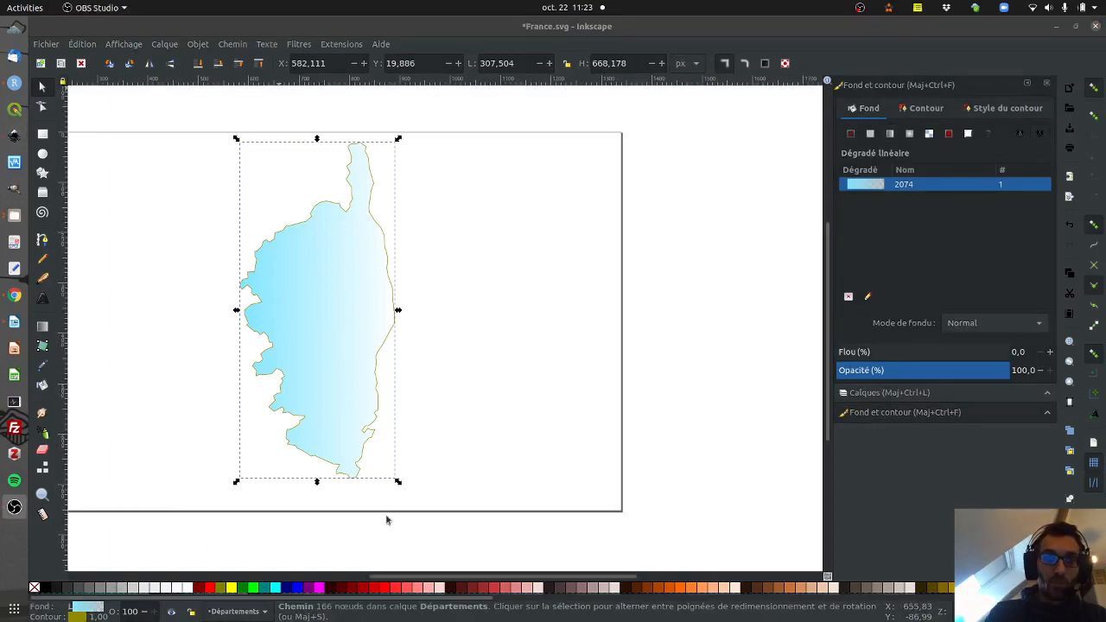
left_click(385, 590)
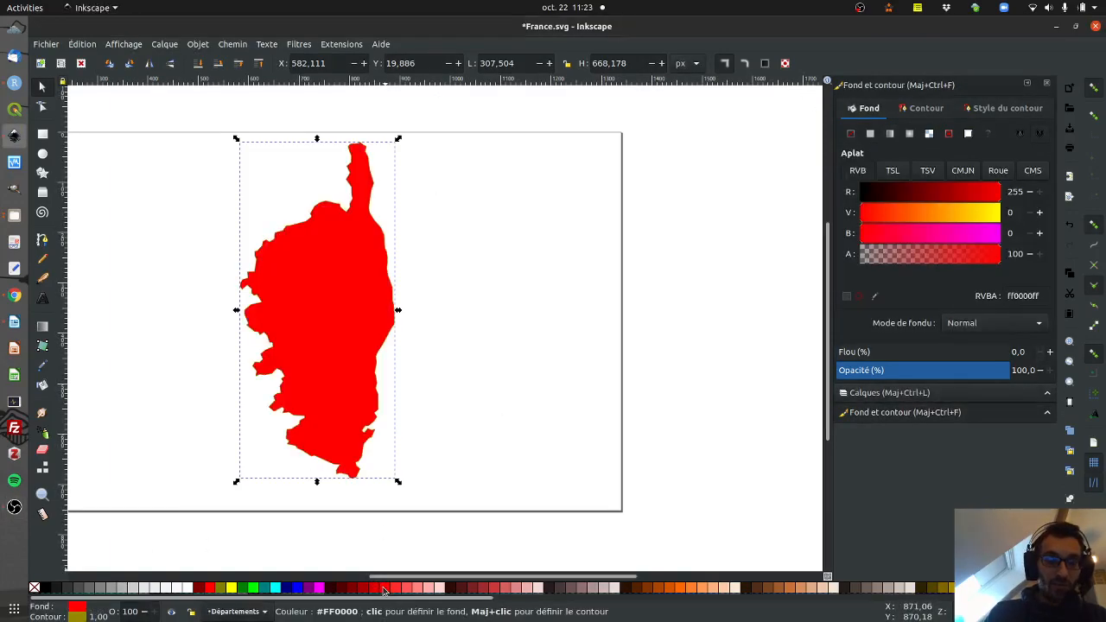
left_click(927, 108)
left_click(867, 108)
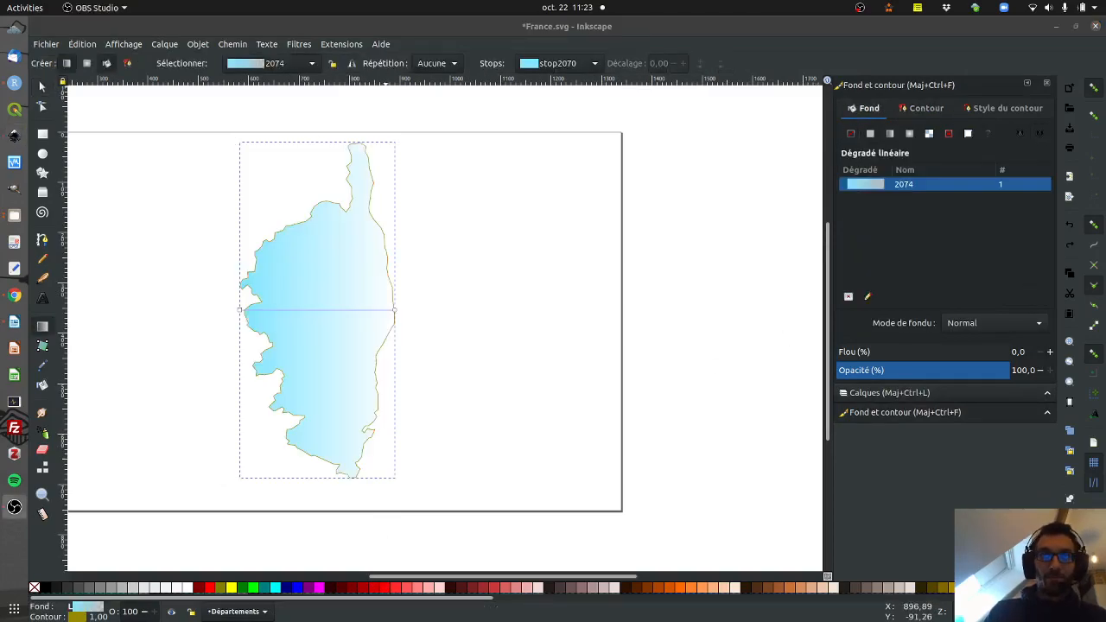
Edit Corsica's linear gradient by moving its end handle inside the shape and colouring that stop yellow #FFFF00.
left_click(868, 298)
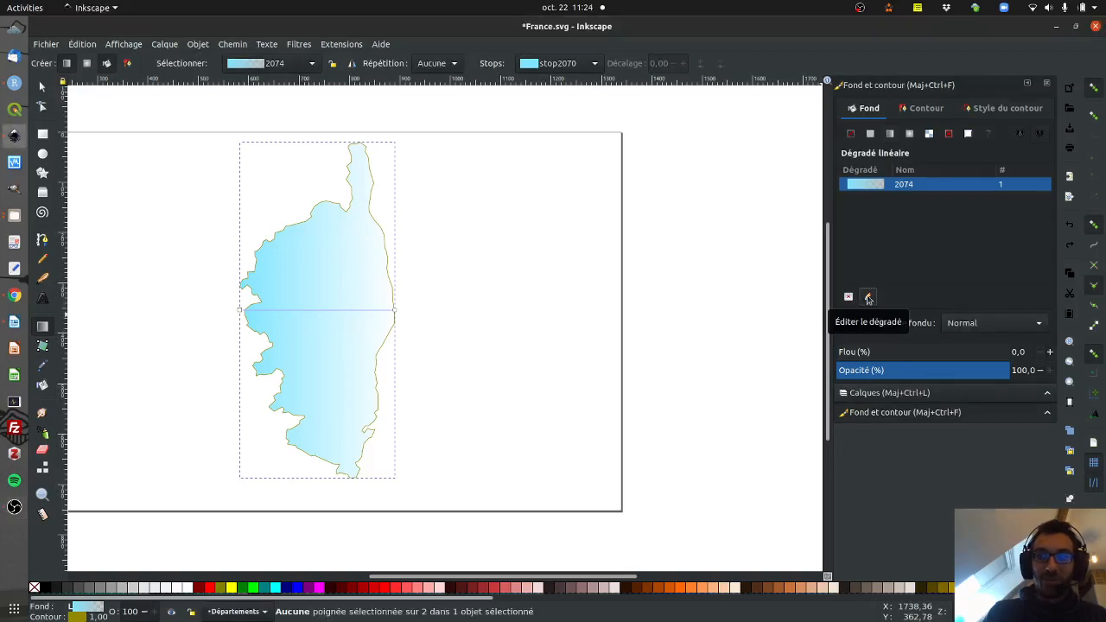
left_click_drag(395, 310, 354, 271)
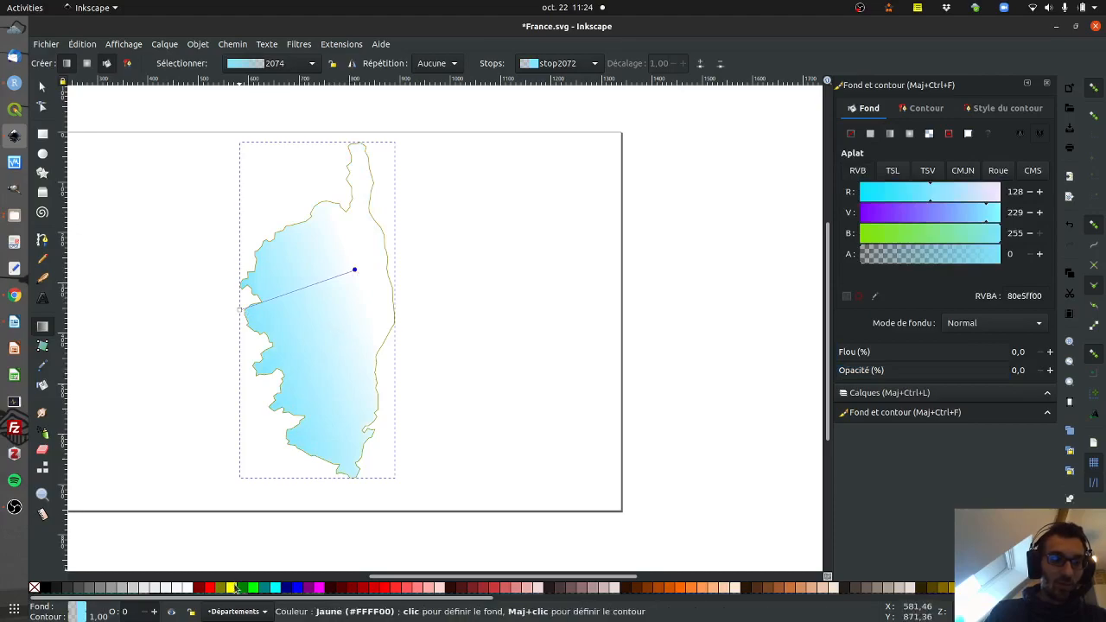
left_click(232, 588)
left_click_drag(354, 271, 364, 303)
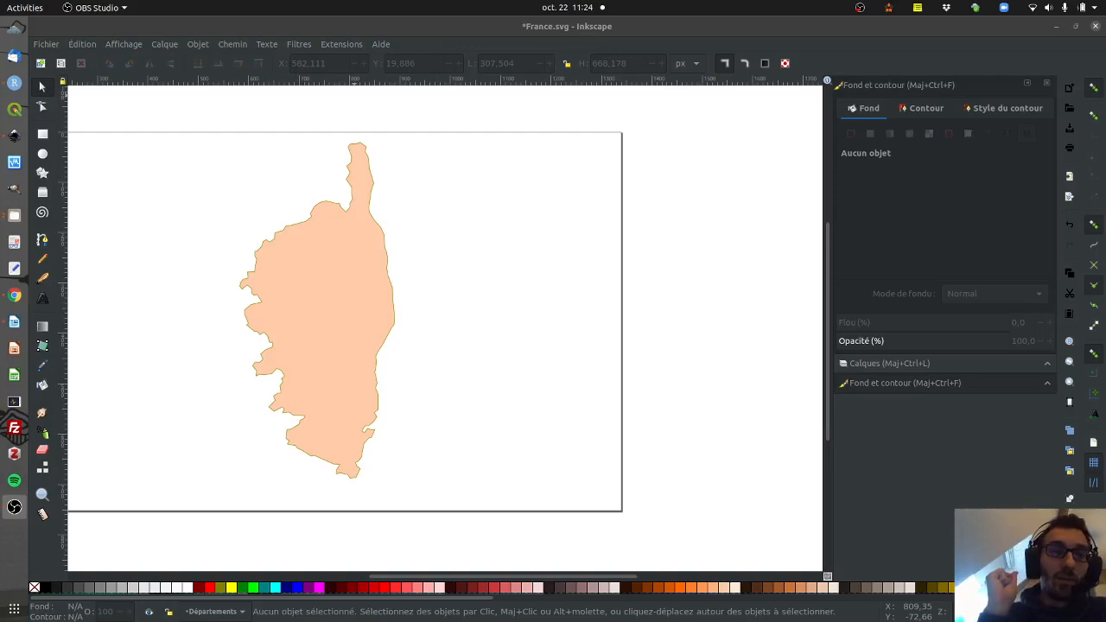
Select the Corsica shape, display the layer list and add a layer named ombre above the current layer.
left_click(295, 269)
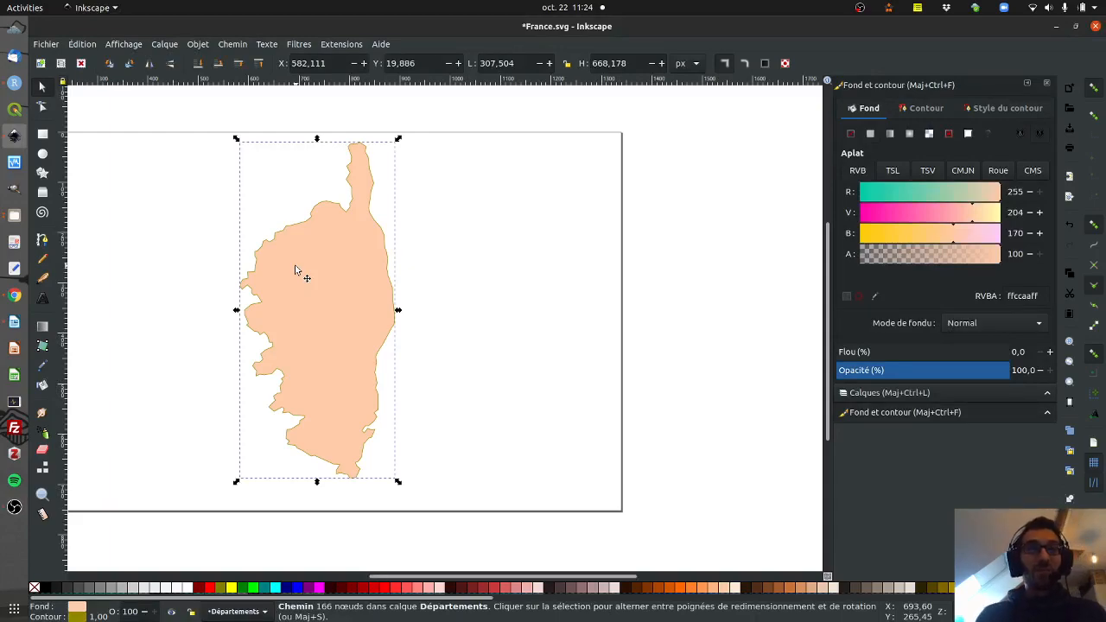
key("ctrl")
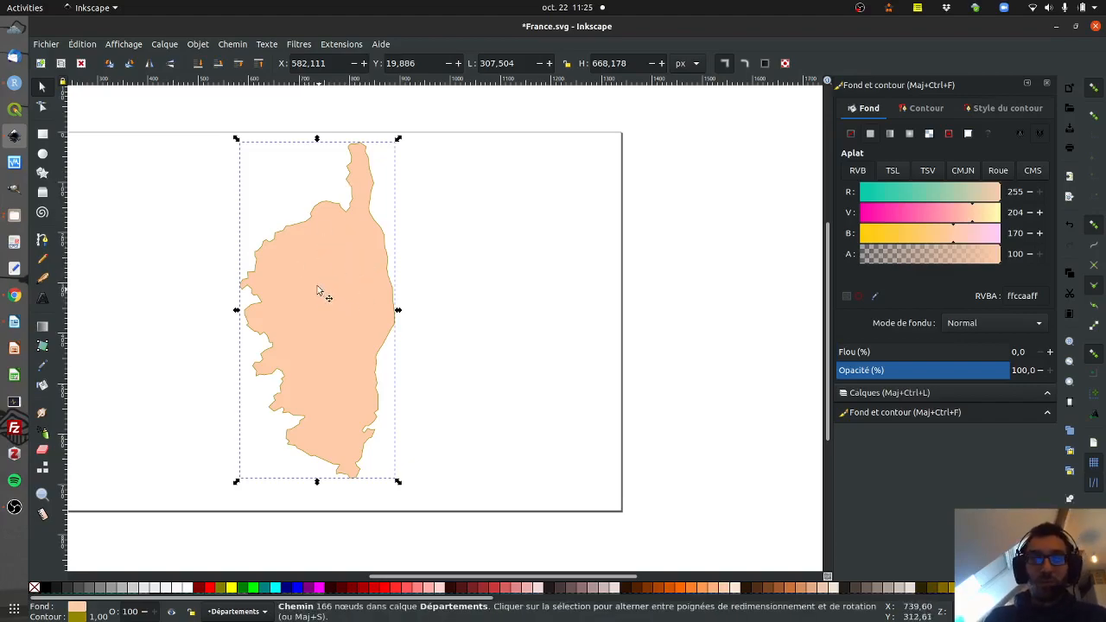
left_click(166, 44)
left_click(183, 57)
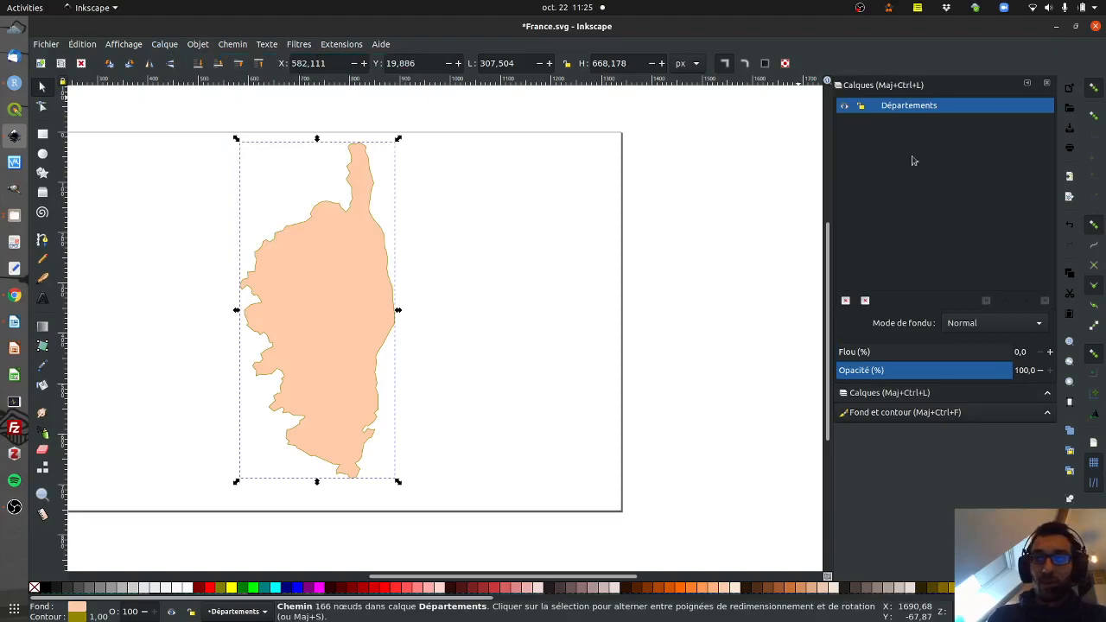
left_click(164, 44)
left_click(177, 76)
type("ombre")
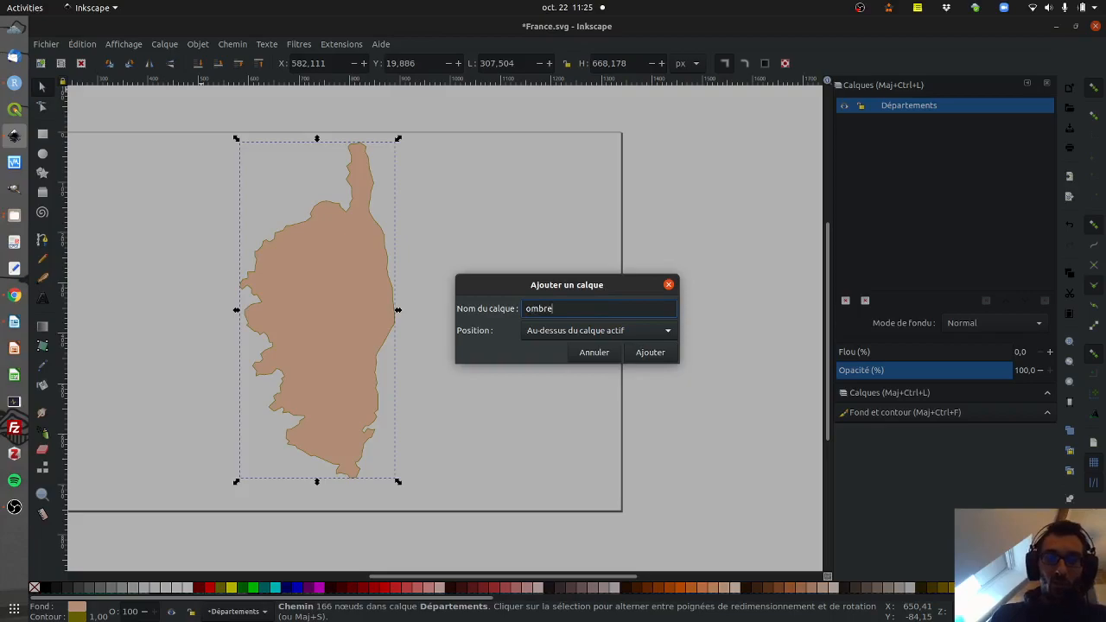
key("Return")
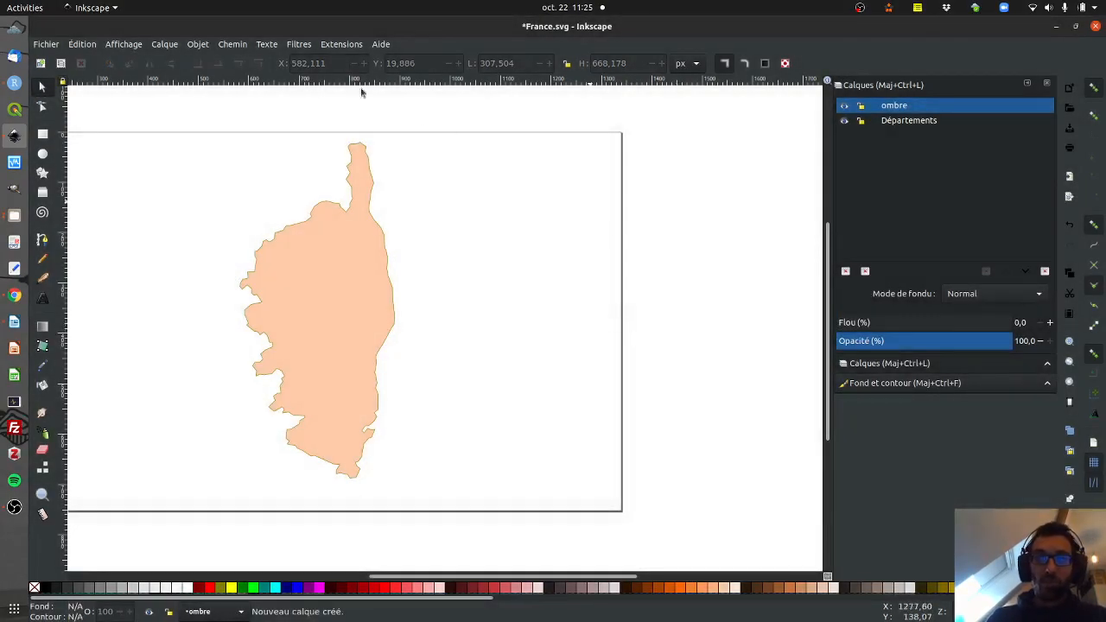
Paste the copied Corsica shape in place on the ombre layer and give it a dark brown fill with no outline.
left_click(89, 48)
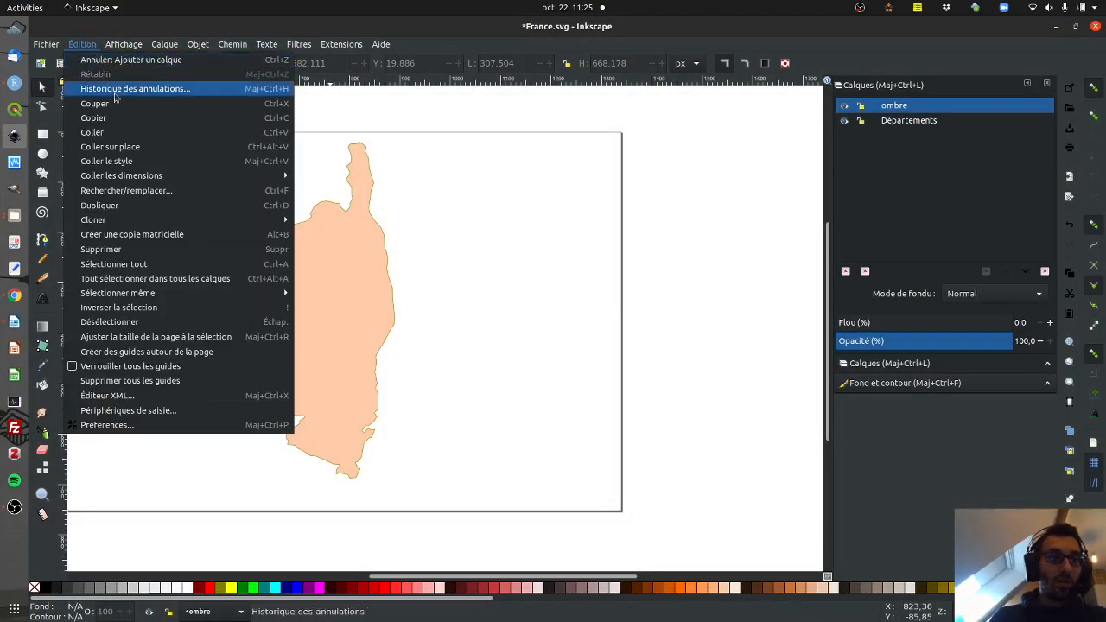
left_click(130, 146)
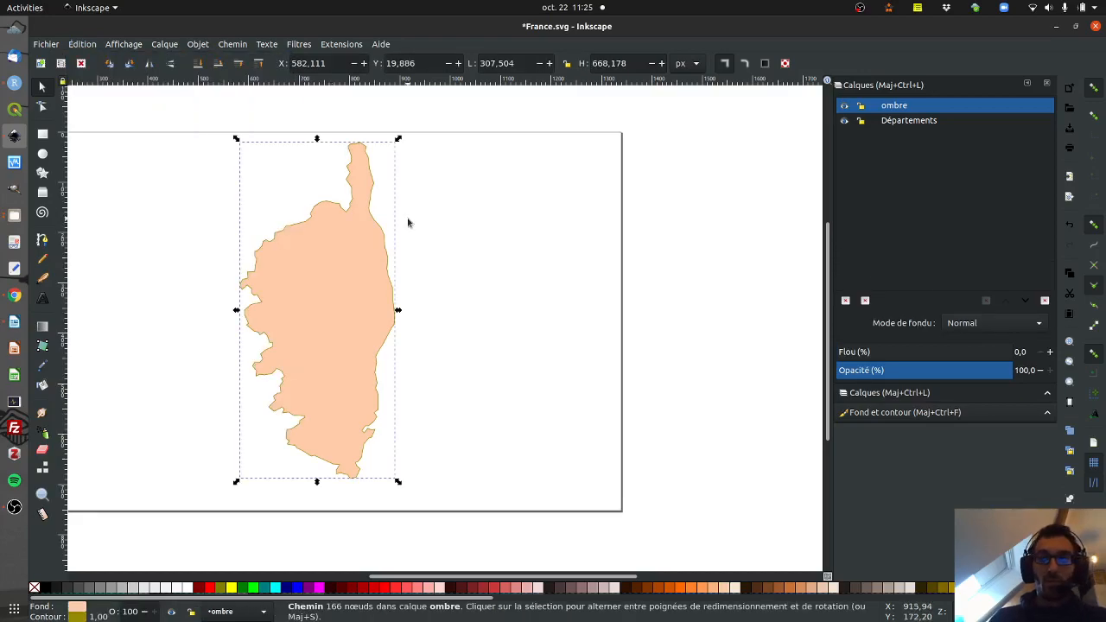
left_click(564, 593)
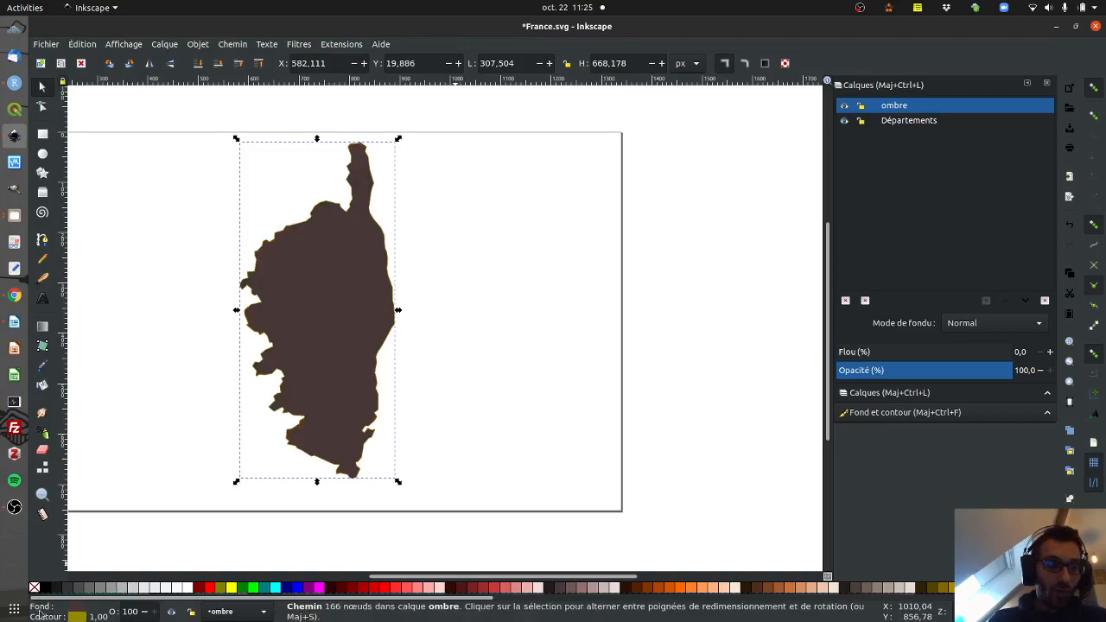
left_click(75, 618)
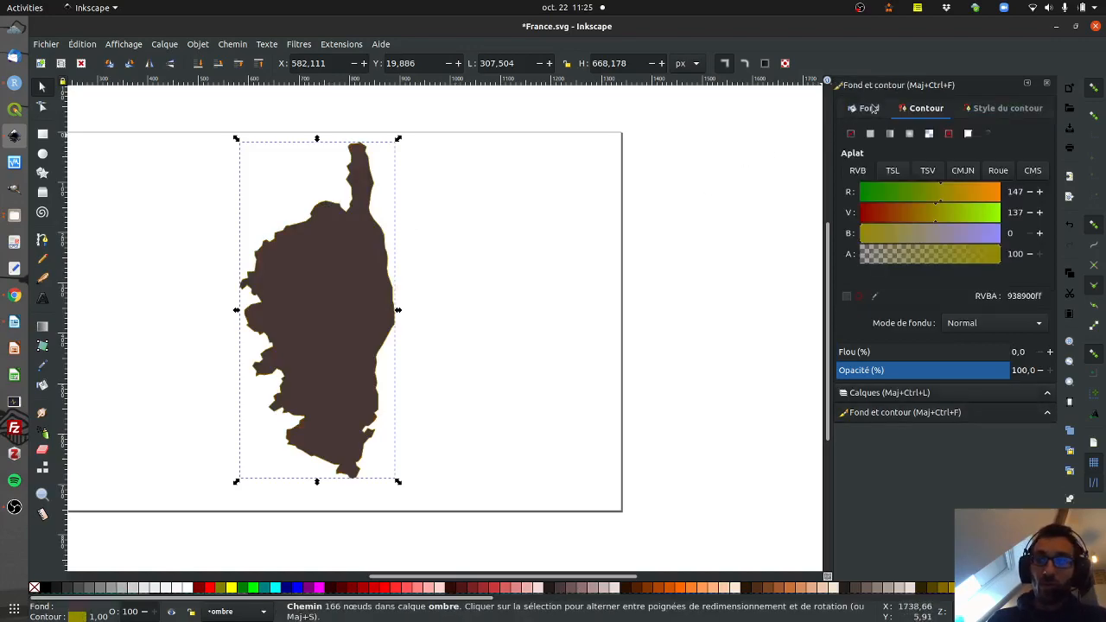
left_click(850, 134)
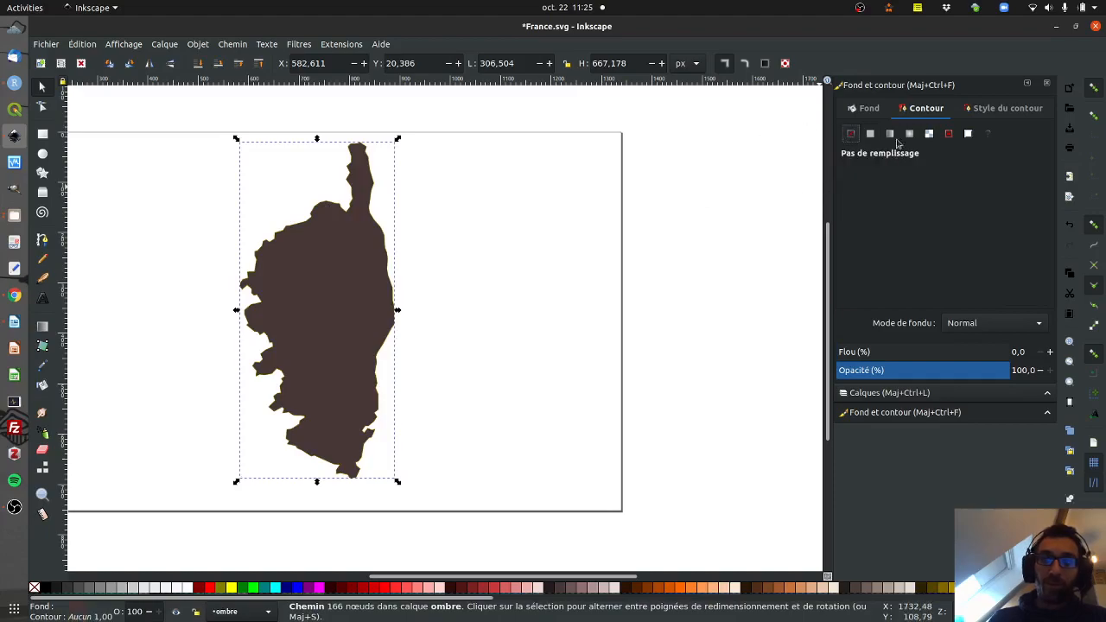
Display the layer list and move the ombre layer below Départements.
left_click(171, 45)
left_click(181, 57)
left_click_drag(903, 106, 913, 141)
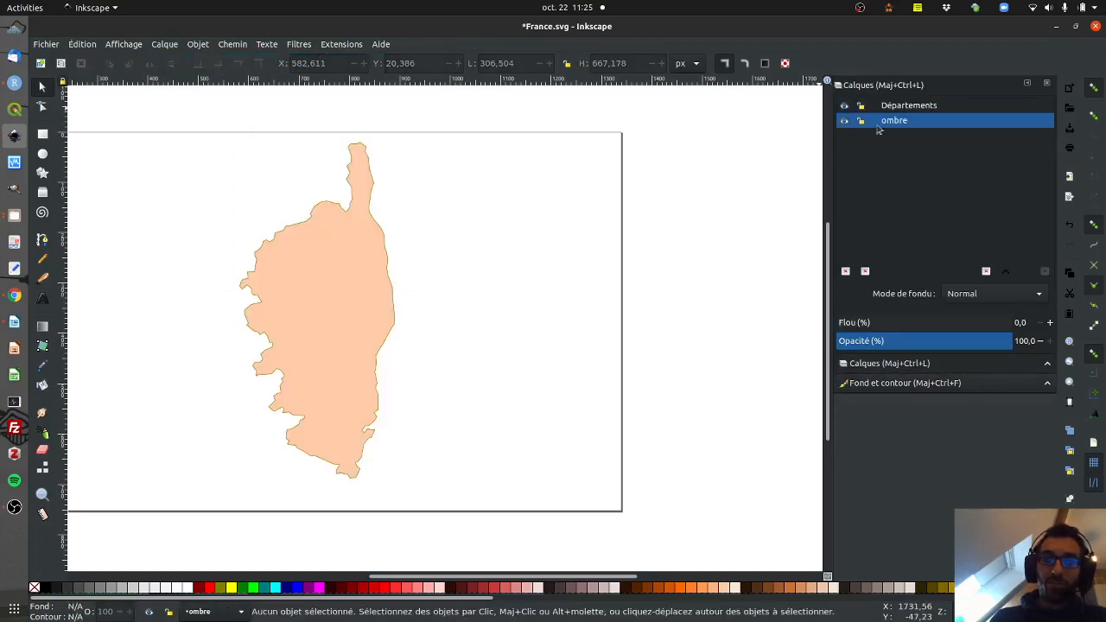
With the Départements layer temporarily hidden, move the ombre copy of Corsica 4 px right and 4 px down.
left_click(844, 106)
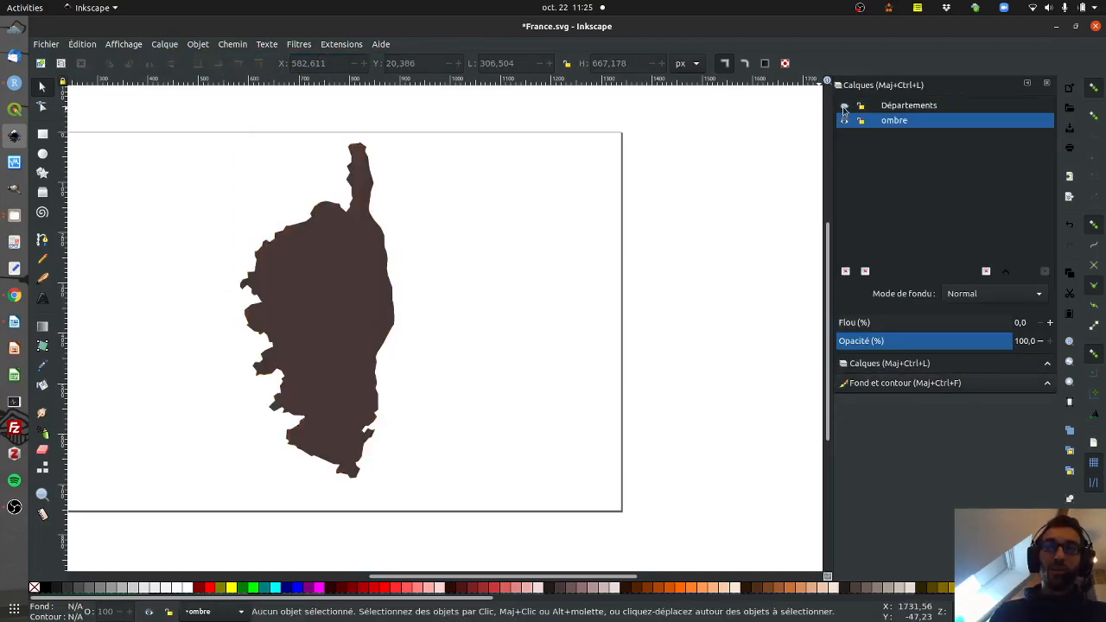
left_click(317, 304)
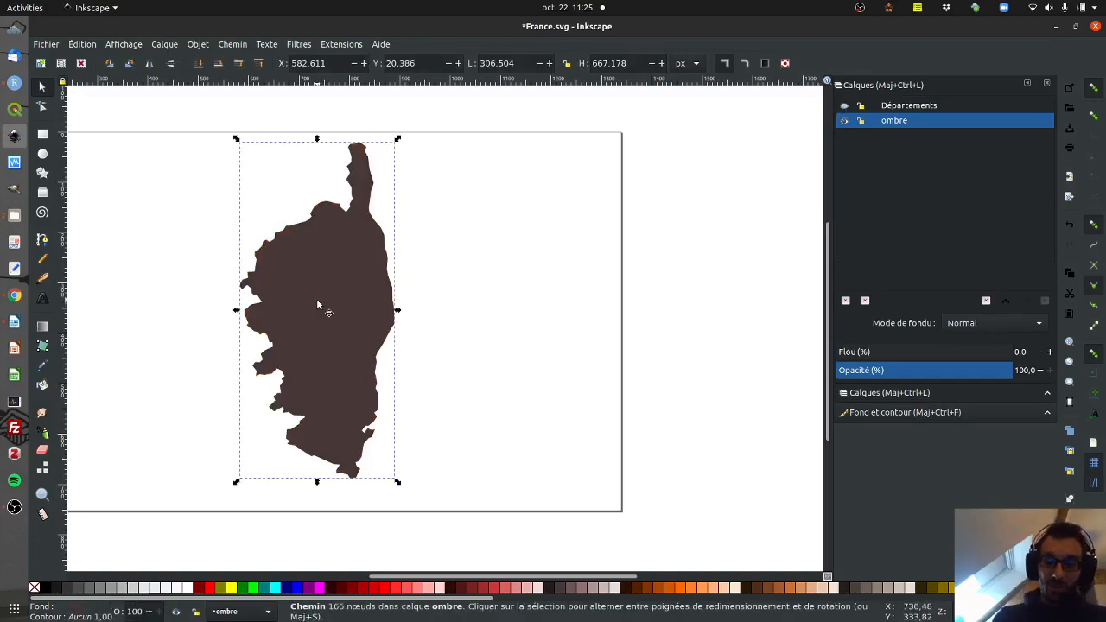
key("Right")
key("Right")
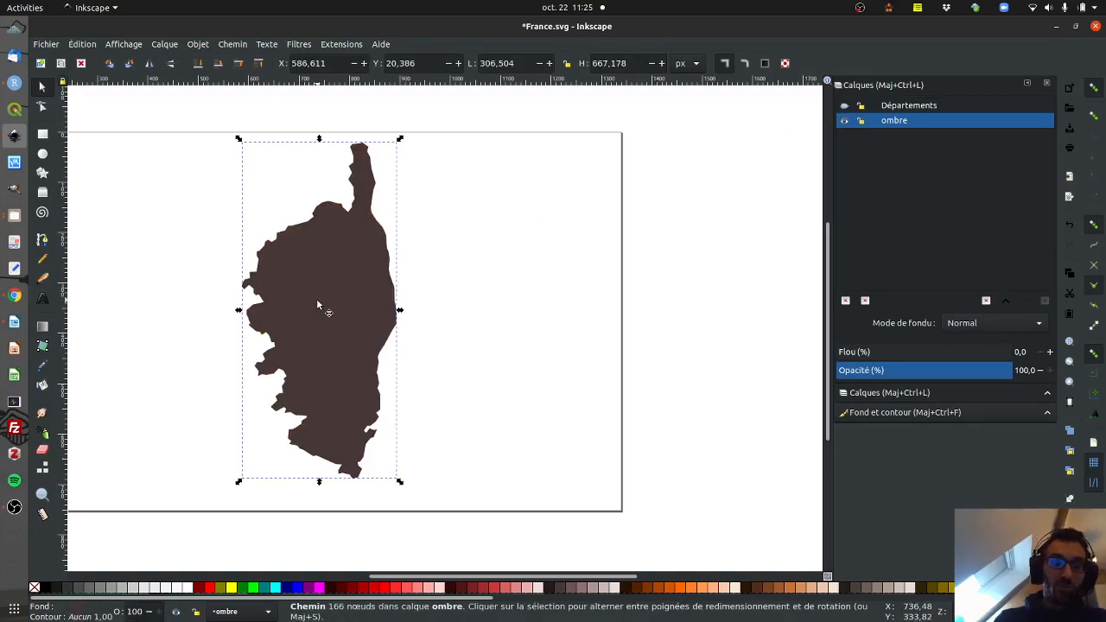
key("Down")
key("Down")
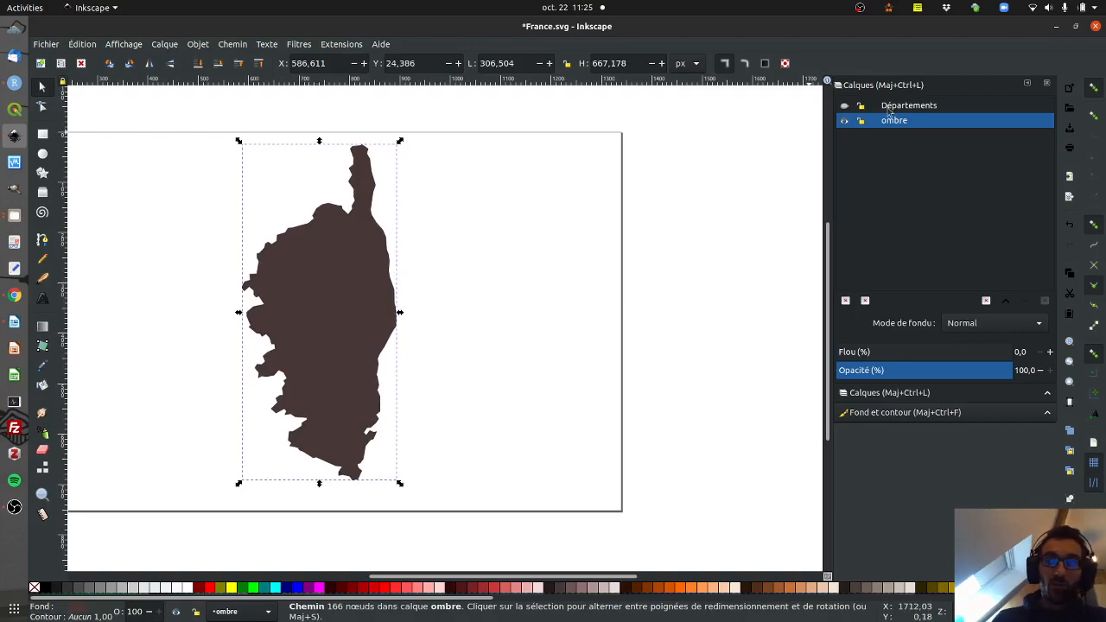
left_click(844, 105)
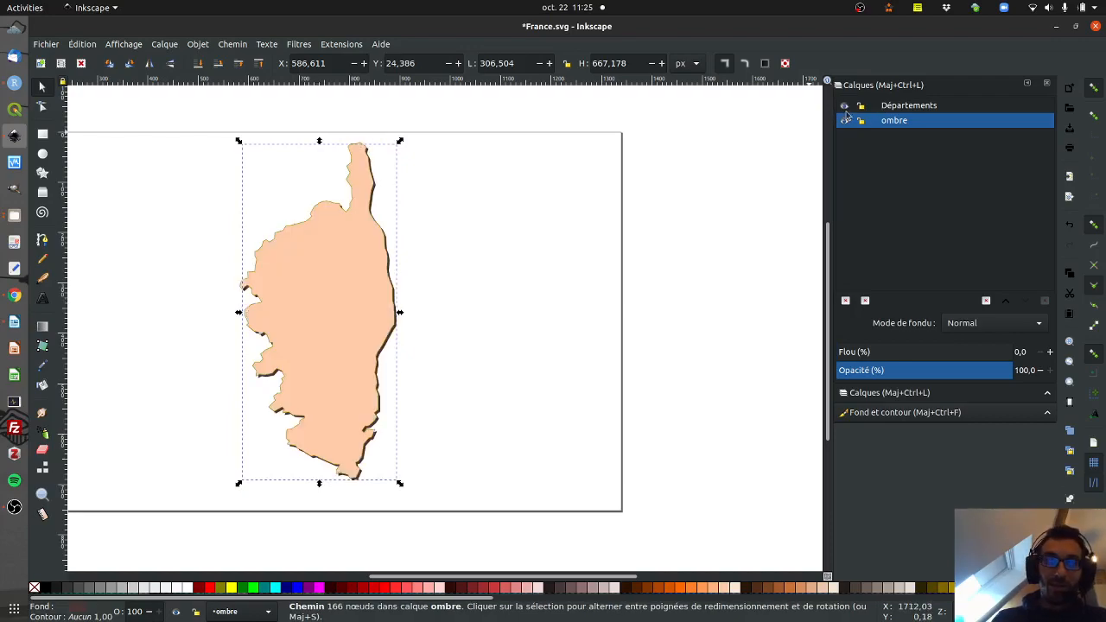
left_click(657, 301)
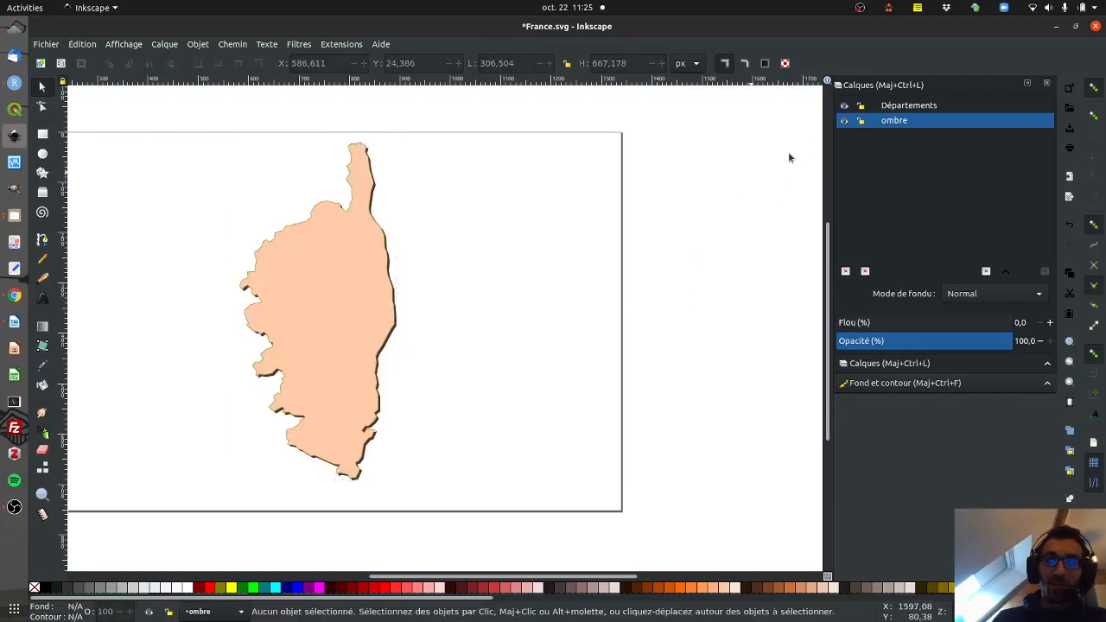
Hide the Départements layer and shift the shadow copy a further 4 px down and 4 px right.
left_click(844, 105)
left_click(369, 280)
key("Down")
key("Down")
key("Right")
key("Right")
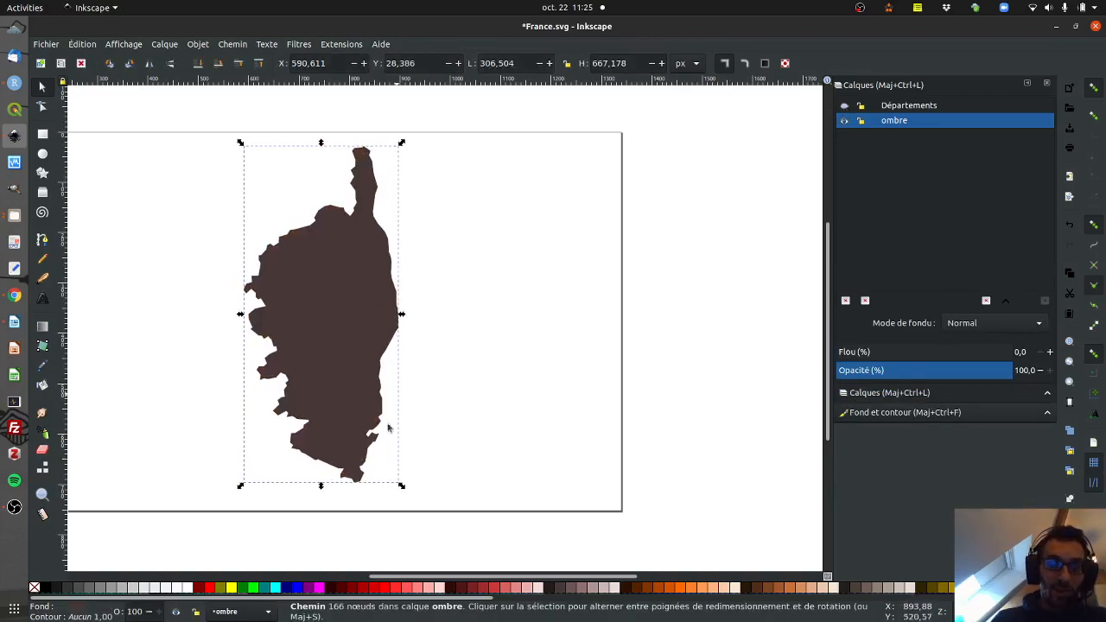
Fill the shadow copy with medium grey and show the Départements layer again.
left_click(90, 590)
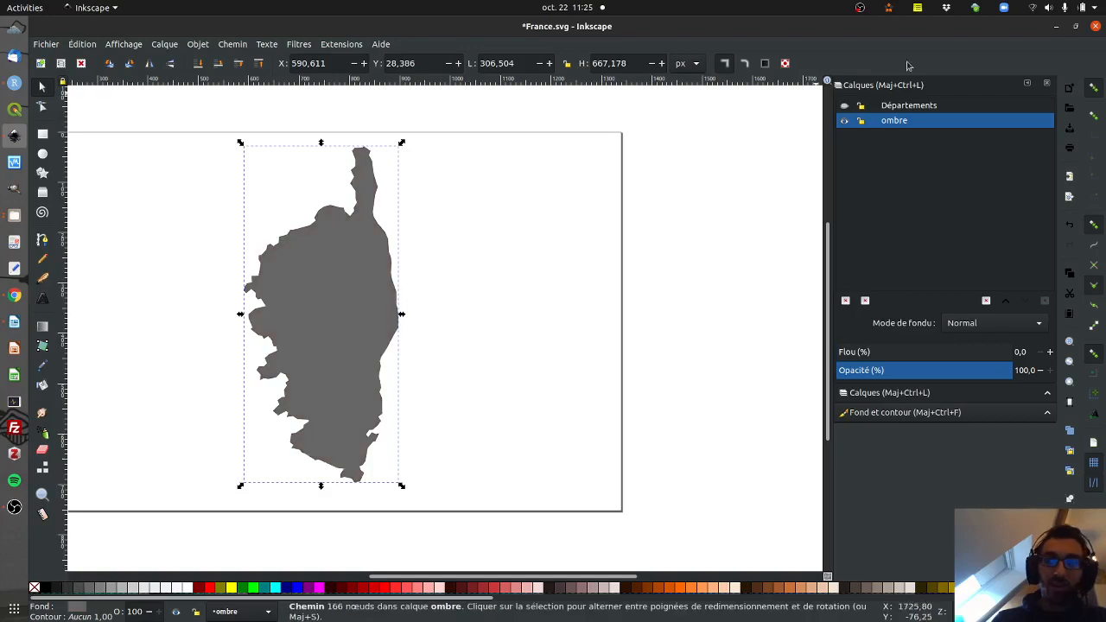
left_click(845, 104)
left_click(655, 222)
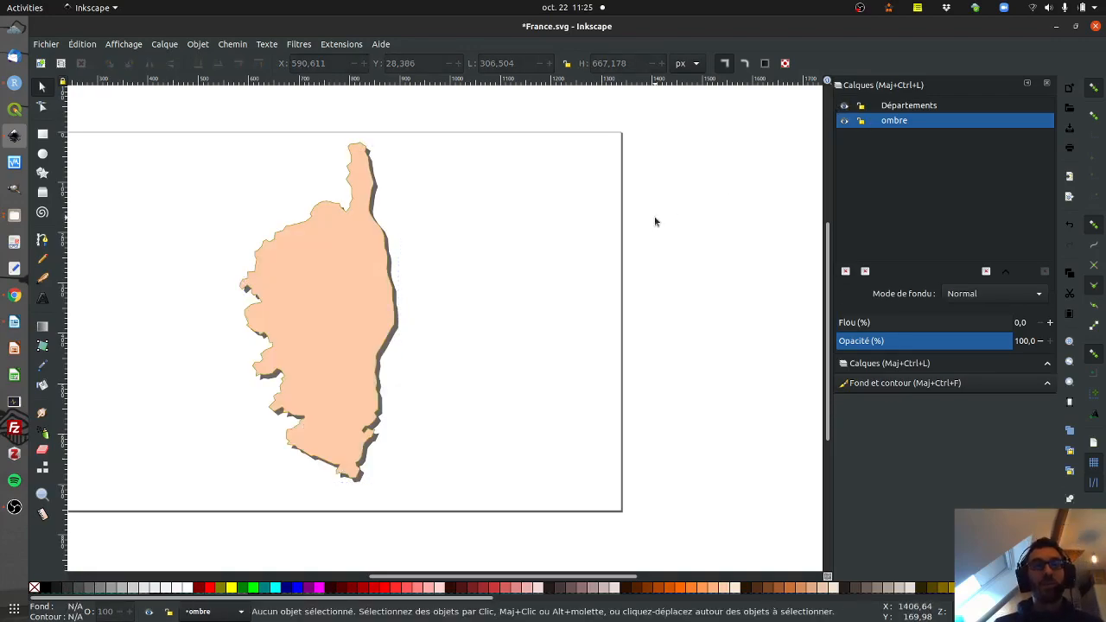
Remove the outline from the peach Corsica shape on the Départements layer.
left_click(310, 270)
left_click(76, 616)
left_click(850, 136)
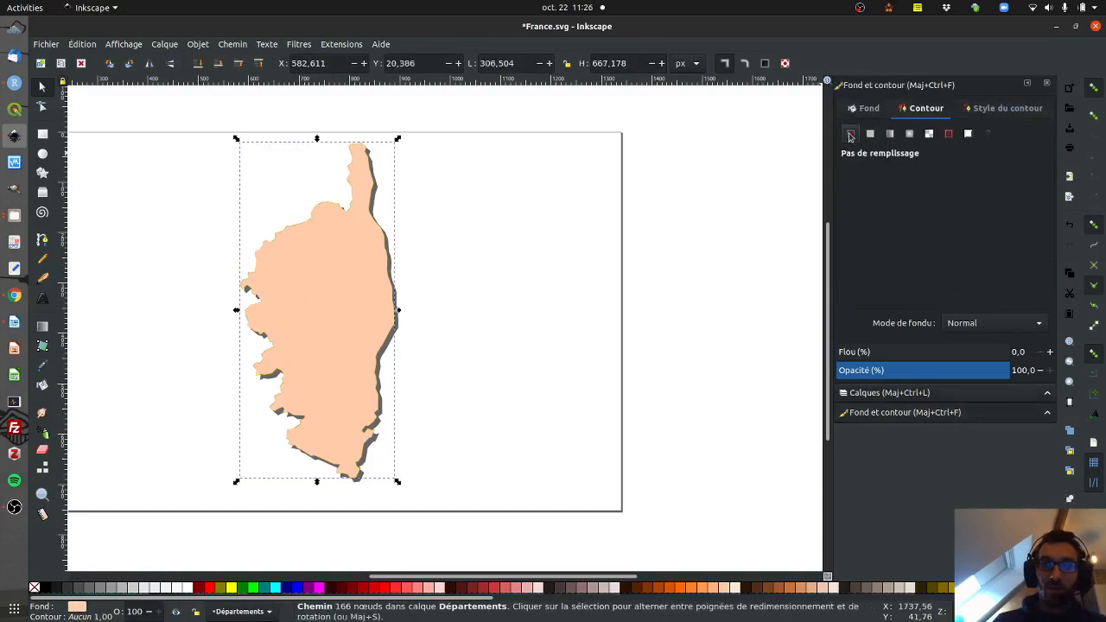
left_click(578, 253)
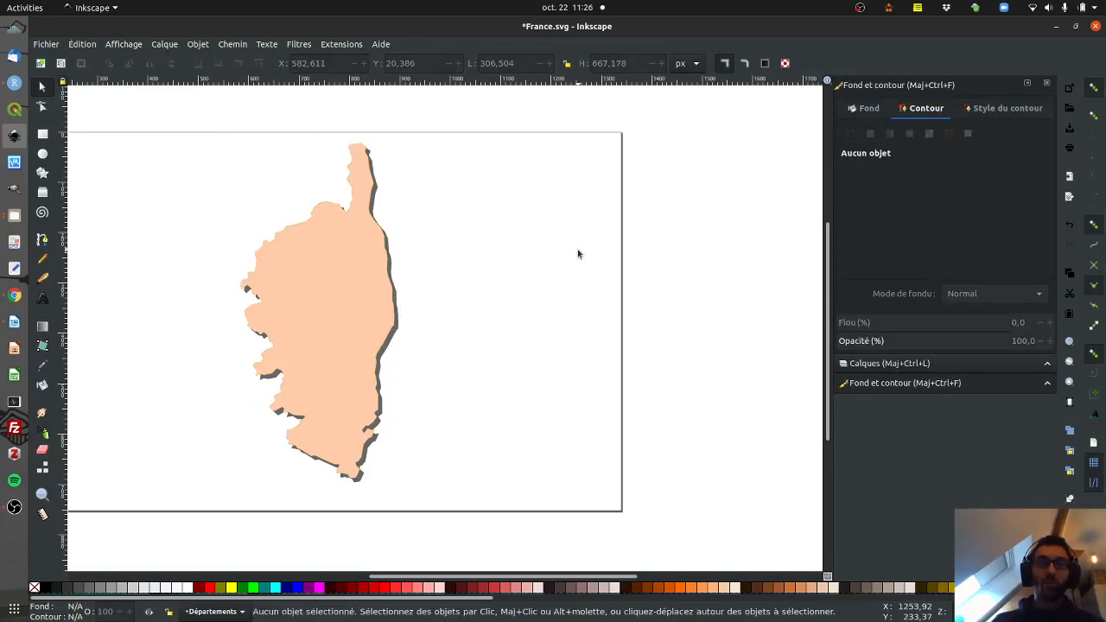
Lock the Départements layer, then select the grey shadow shape underneath and set its blur to 16.8 %.
left_click(866, 110)
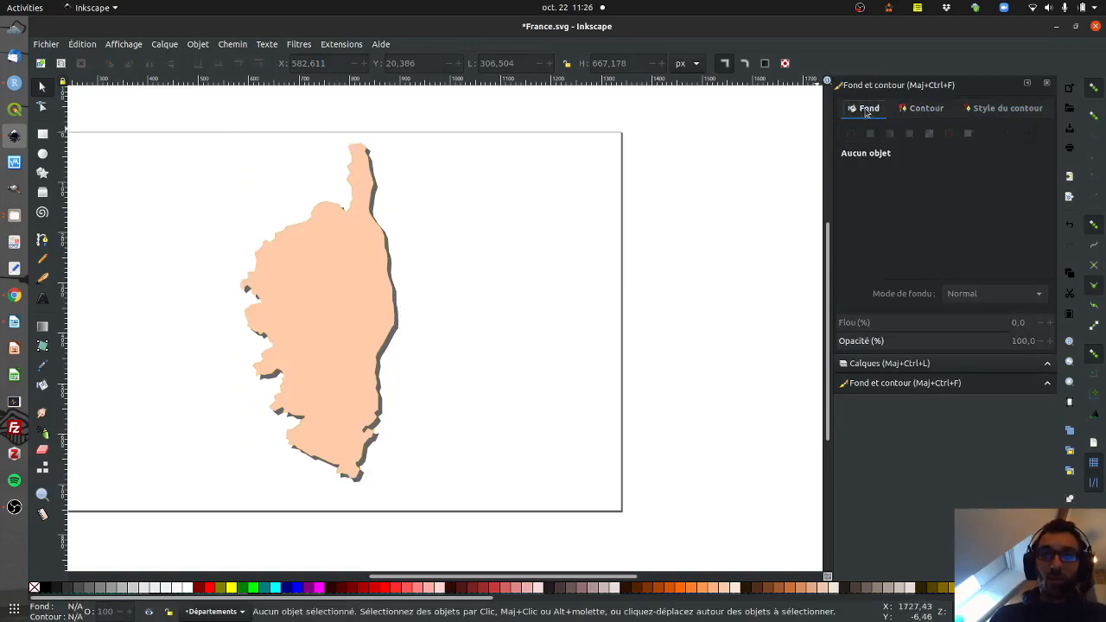
left_click(172, 48)
left_click(177, 59)
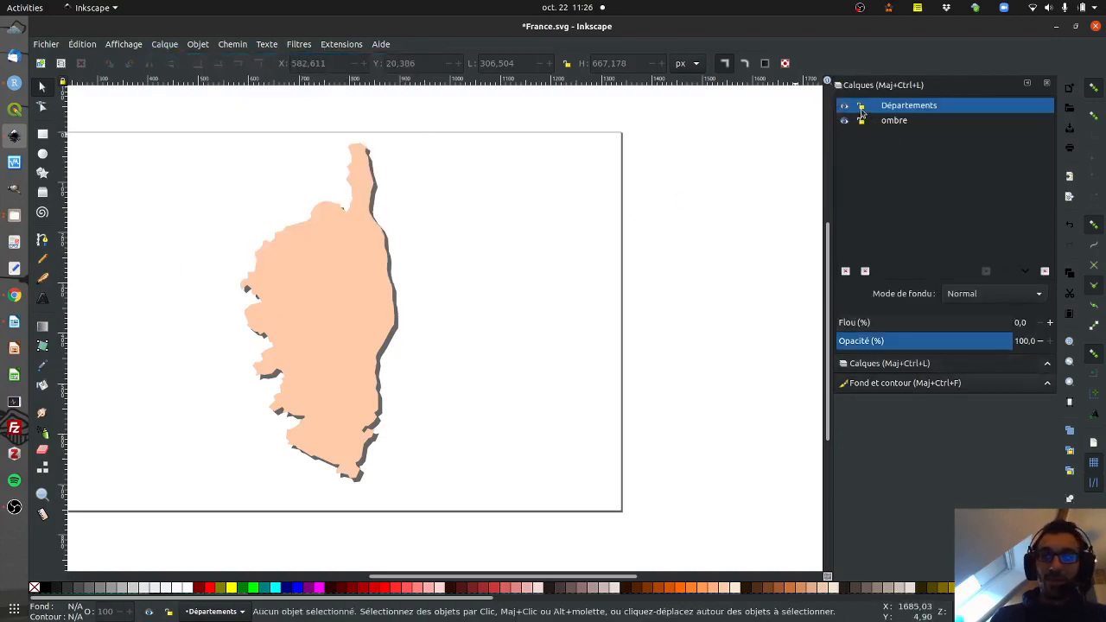
left_click(336, 300)
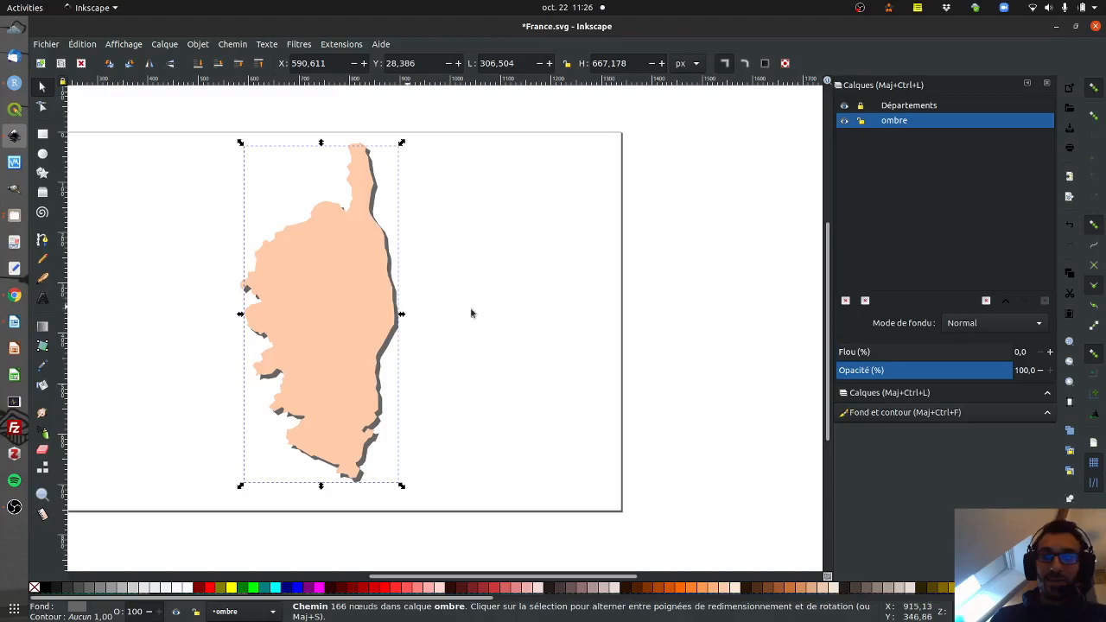
mouse_move(847, 353)
left_mouse_down()
mouse_move(875, 353)
mouse_move(862, 353)
left_mouse_up()
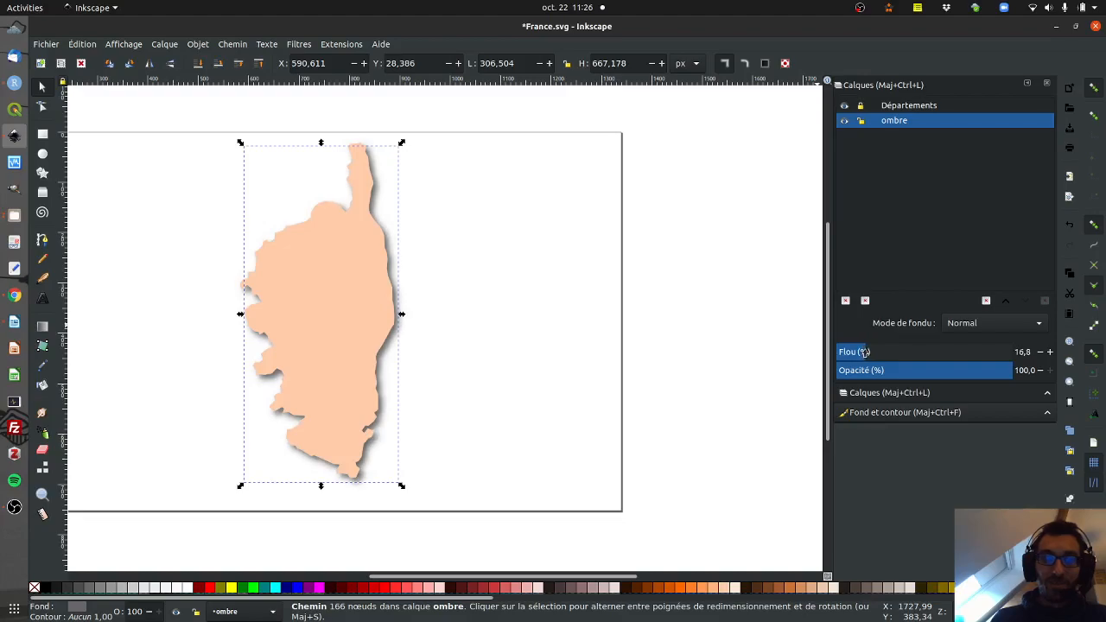
left_click(563, 312)
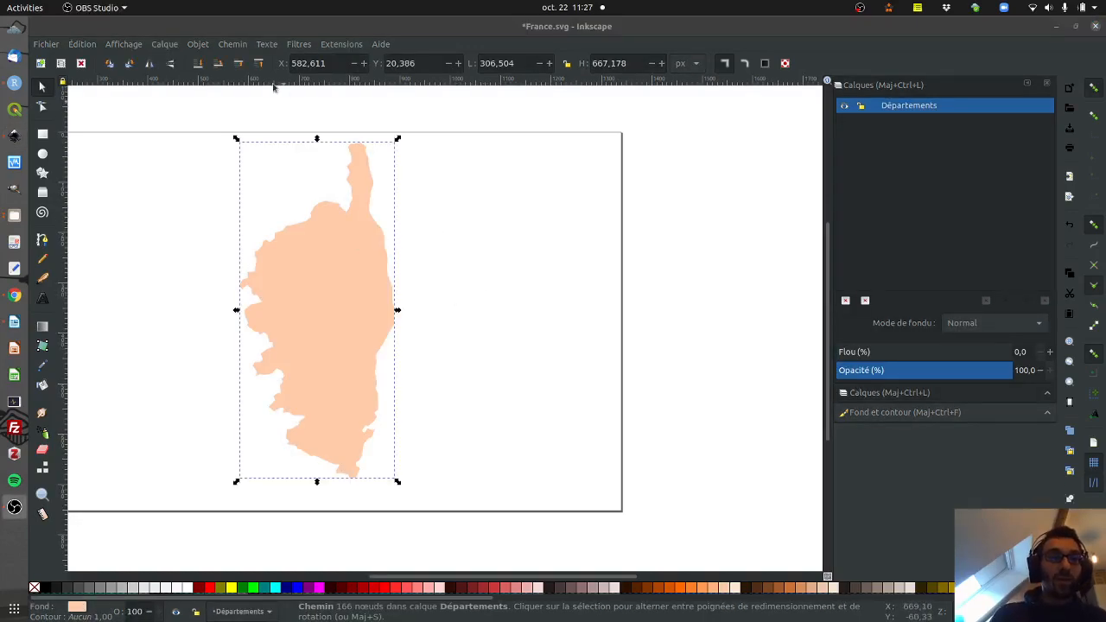
Start the Ombre portée filter on the selected Corsica shape, look over its colour settings and enable the live preview.
left_click(299, 45)
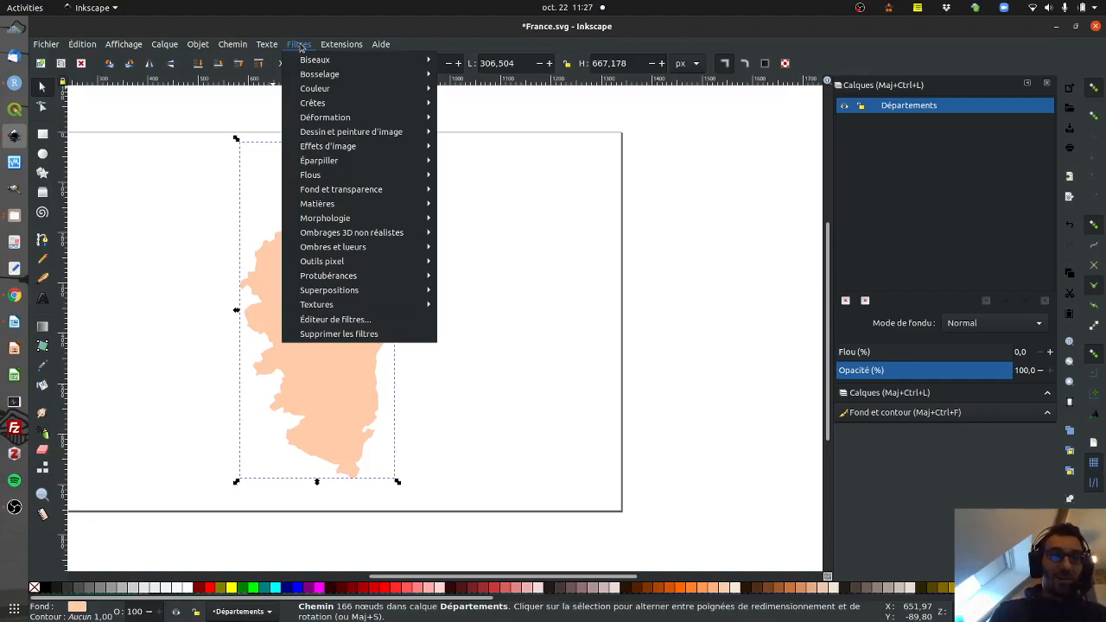
mouse_move(351, 178)
mouse_move(363, 248)
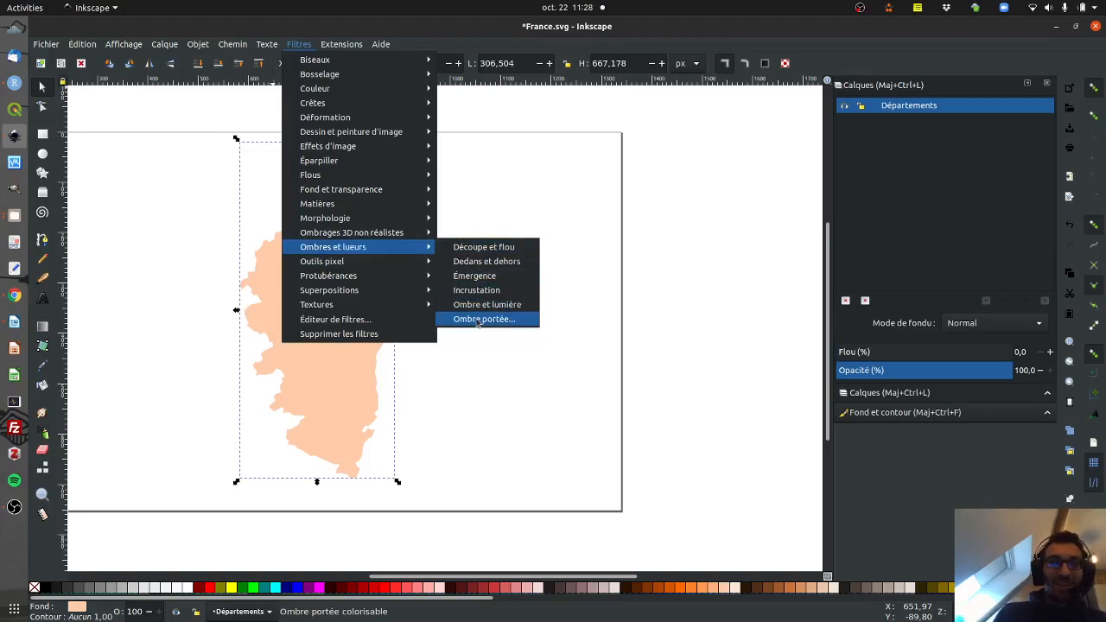
left_click(480, 320)
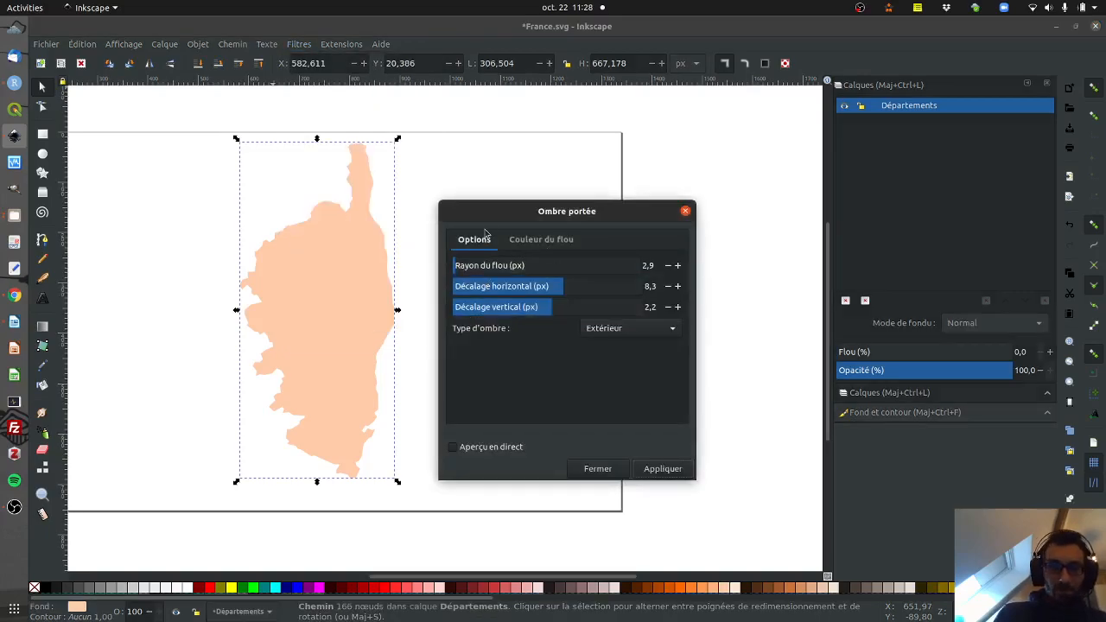
left_click(543, 242)
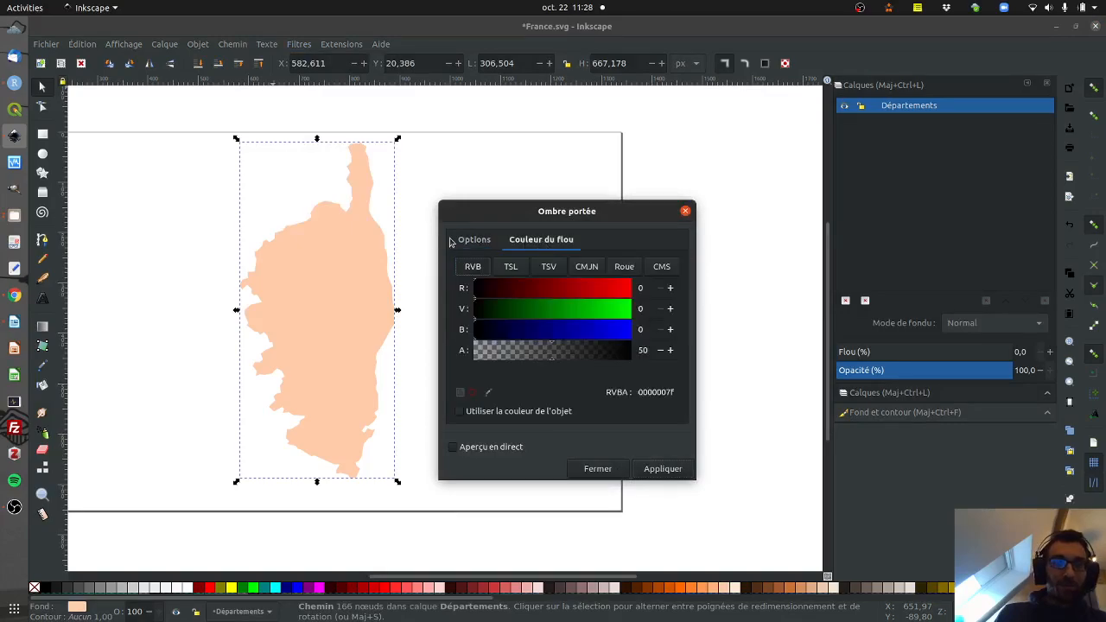
left_click(477, 242)
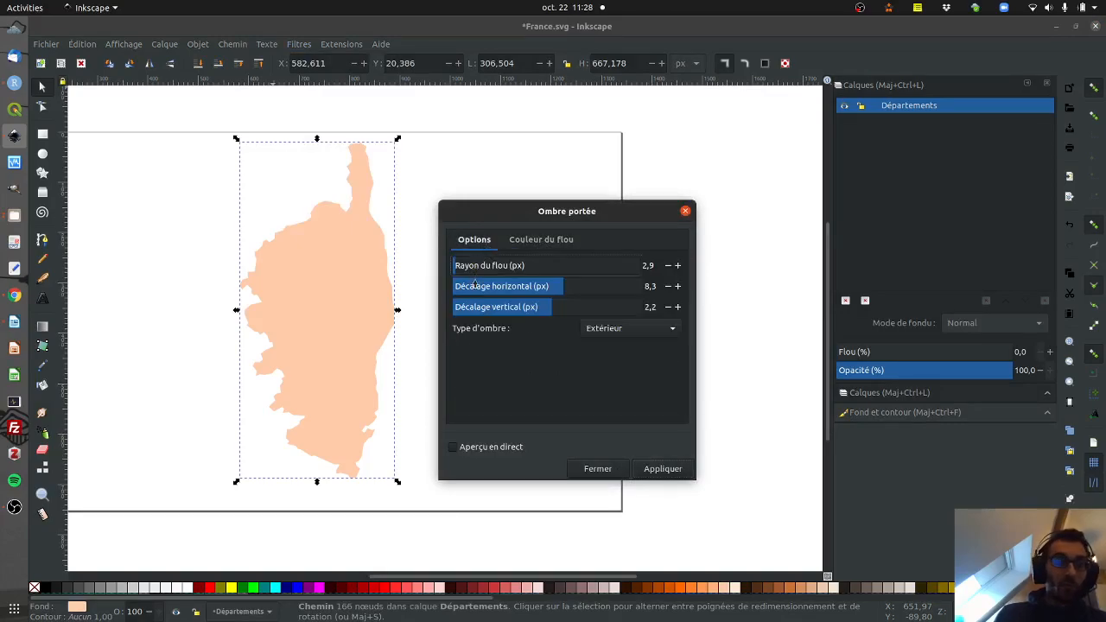
left_click(452, 448)
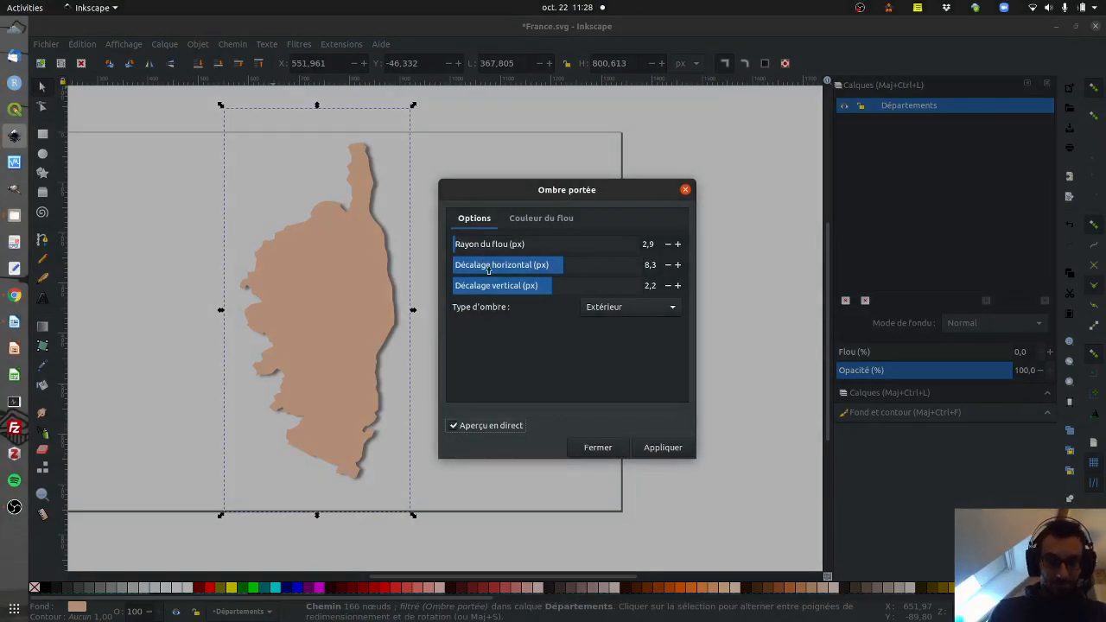
Set the drop shadow's horizontal offset to 9.9 px, vertical offset to 6.3 px and blur radius to 7.3 px.
left_click_drag(488, 270, 575, 273)
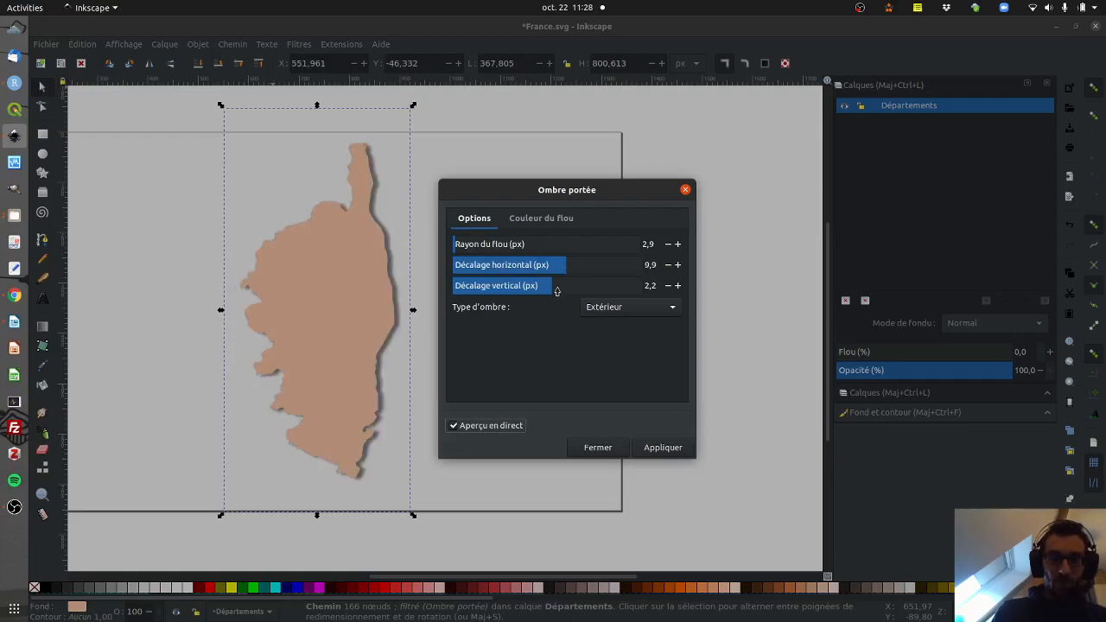
left_click(557, 291)
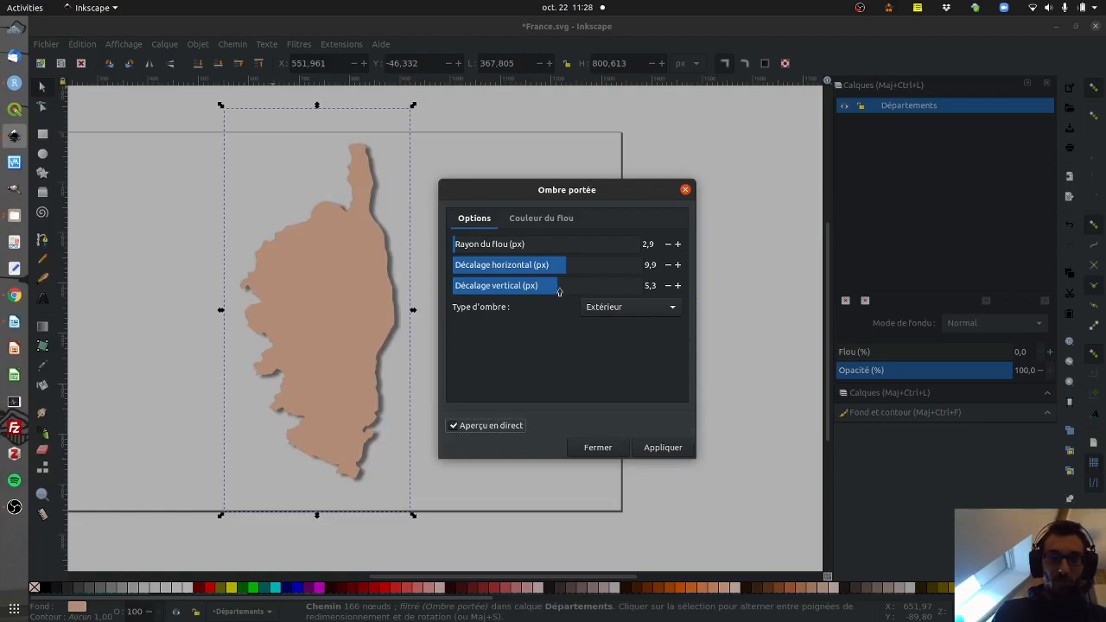
mouse_move(456, 246)
left_mouse_down()
mouse_move(496, 251)
mouse_move(457, 248)
left_mouse_up()
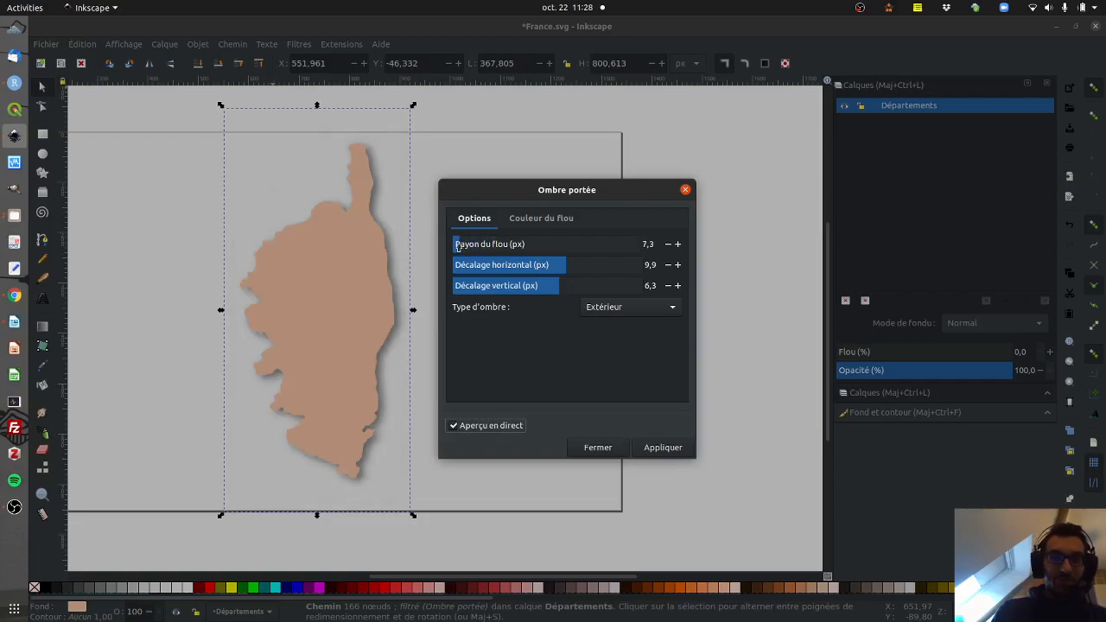
Set the shadow colour's red value to 175, turn off the live preview and apply the filter repeatedly.
left_click(540, 218)
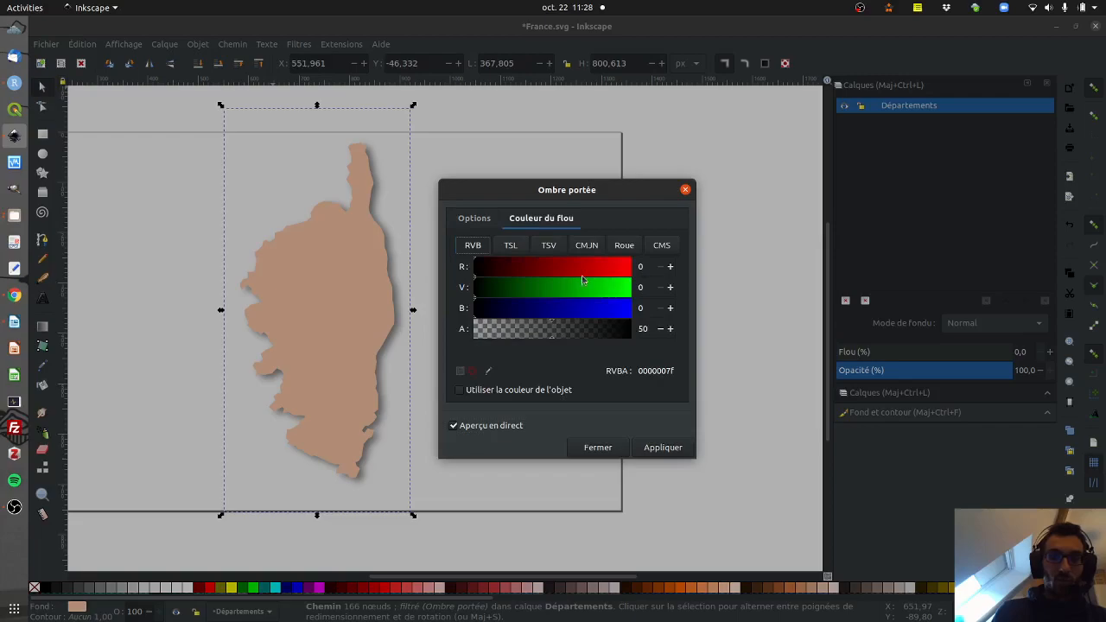
left_click(582, 275)
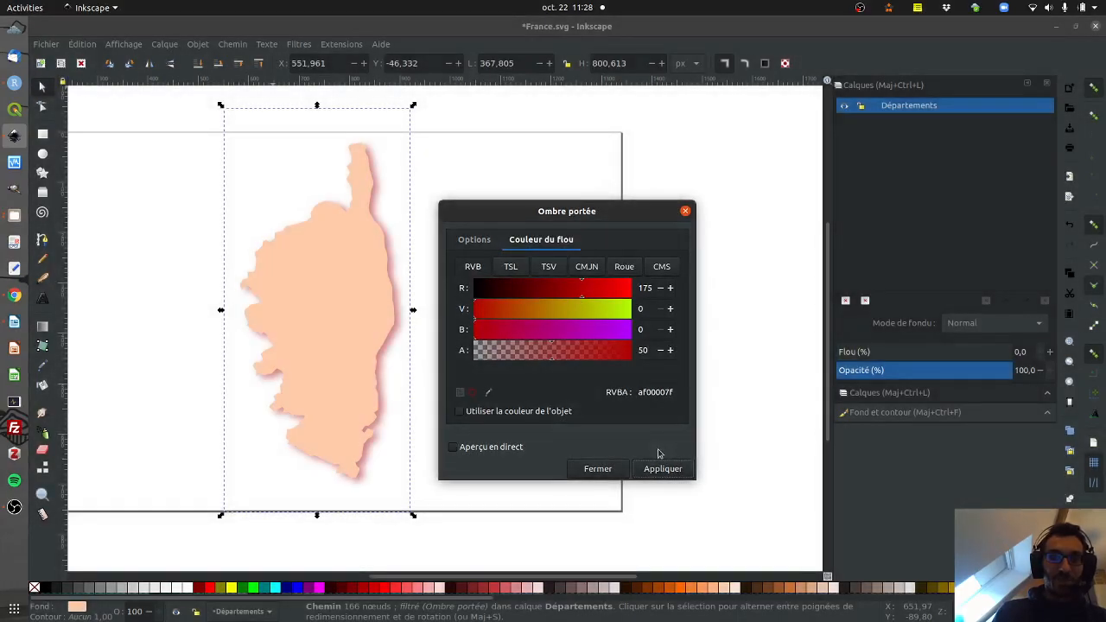
left_click(661, 469)
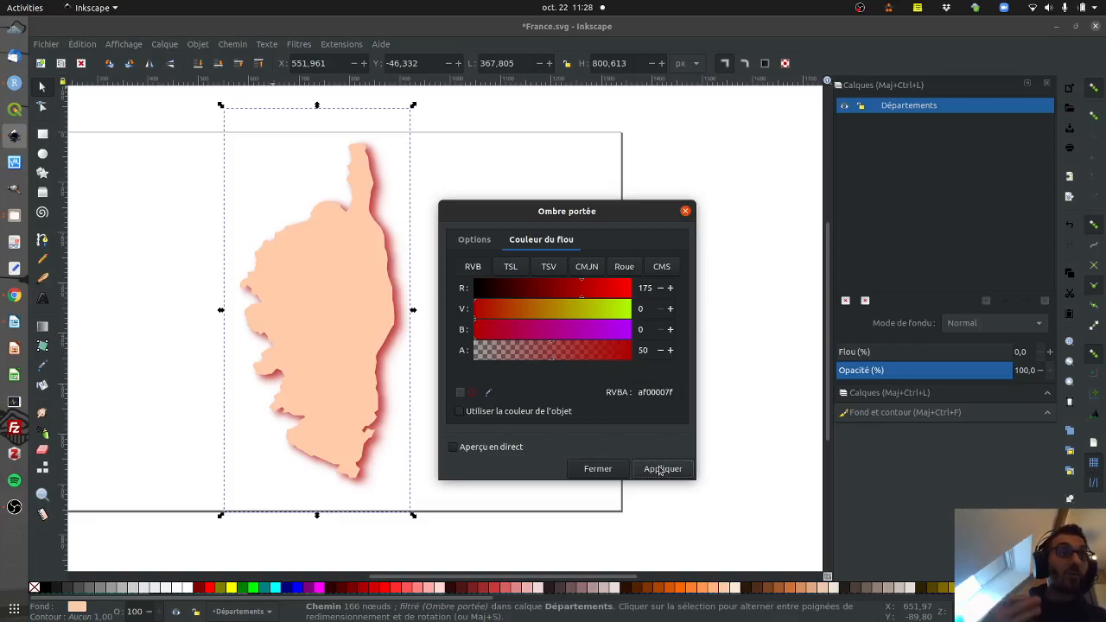
left_click(661, 469)
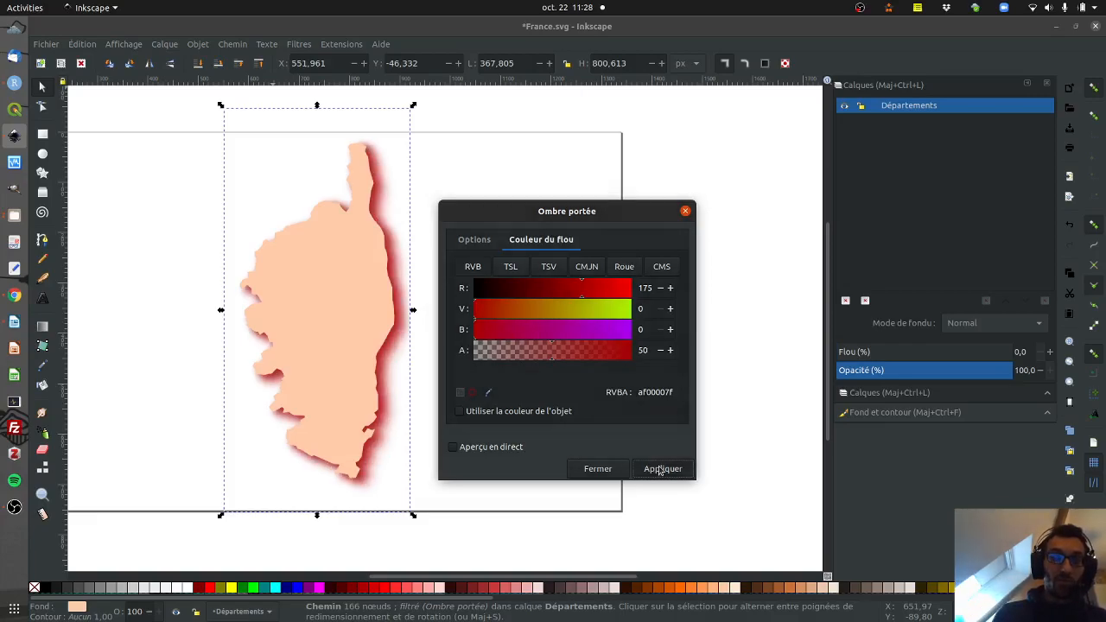
Apply the Ombre portée filter several more times to the Corsica shape, close its dialog and undo the shadows.
left_click(662, 470)
left_click(662, 469)
left_click(661, 469)
left_click(662, 469)
left_click(662, 469)
left_click(597, 469)
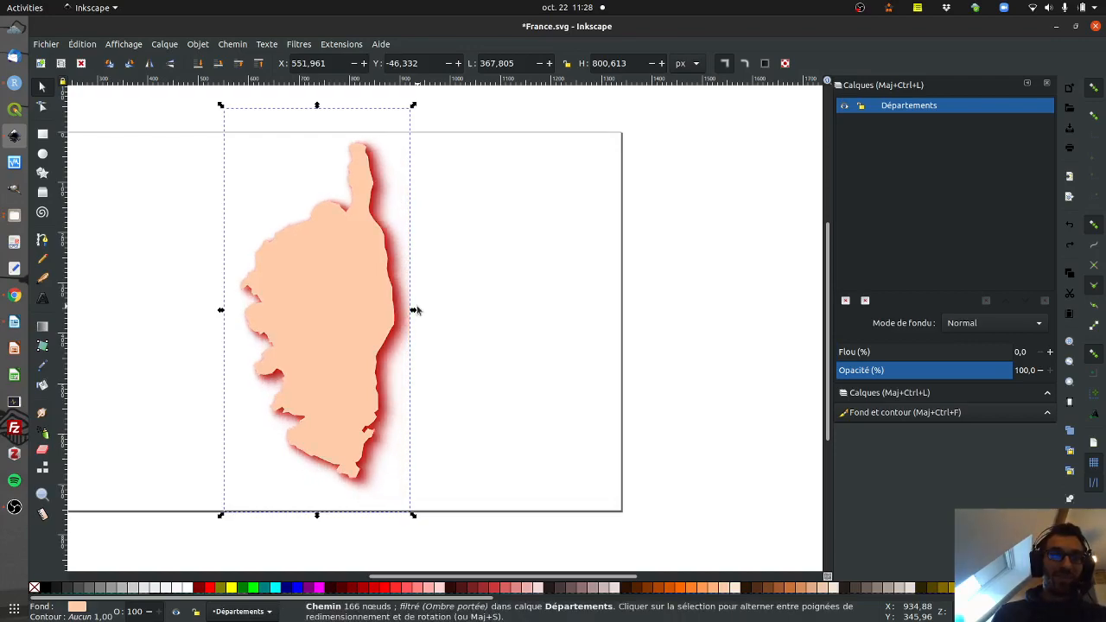
key("Escape")
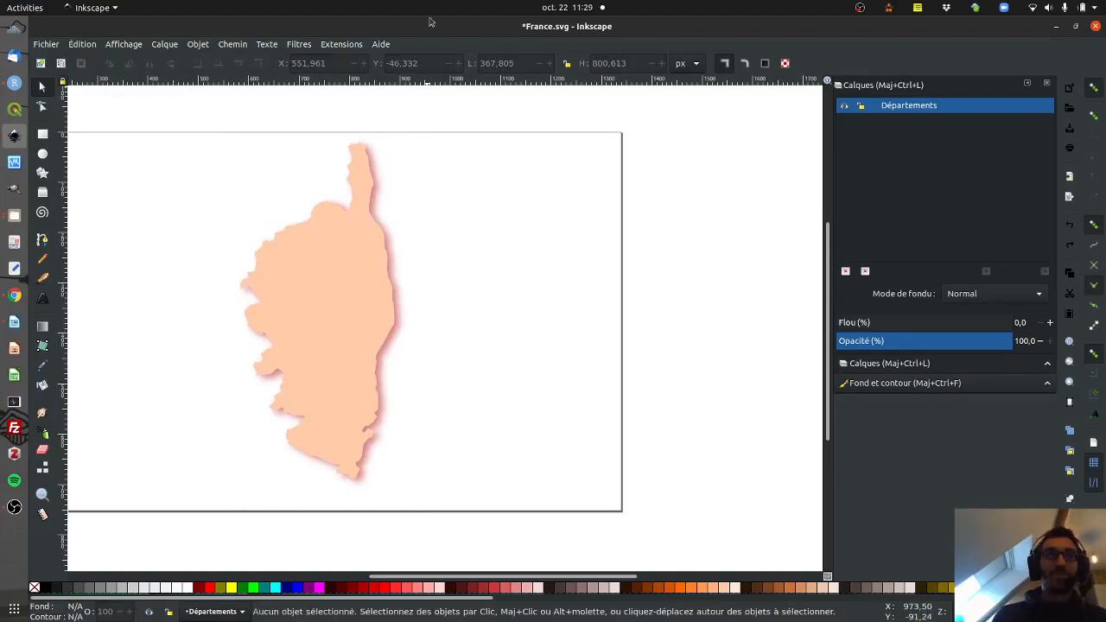
key("alt+Tab")
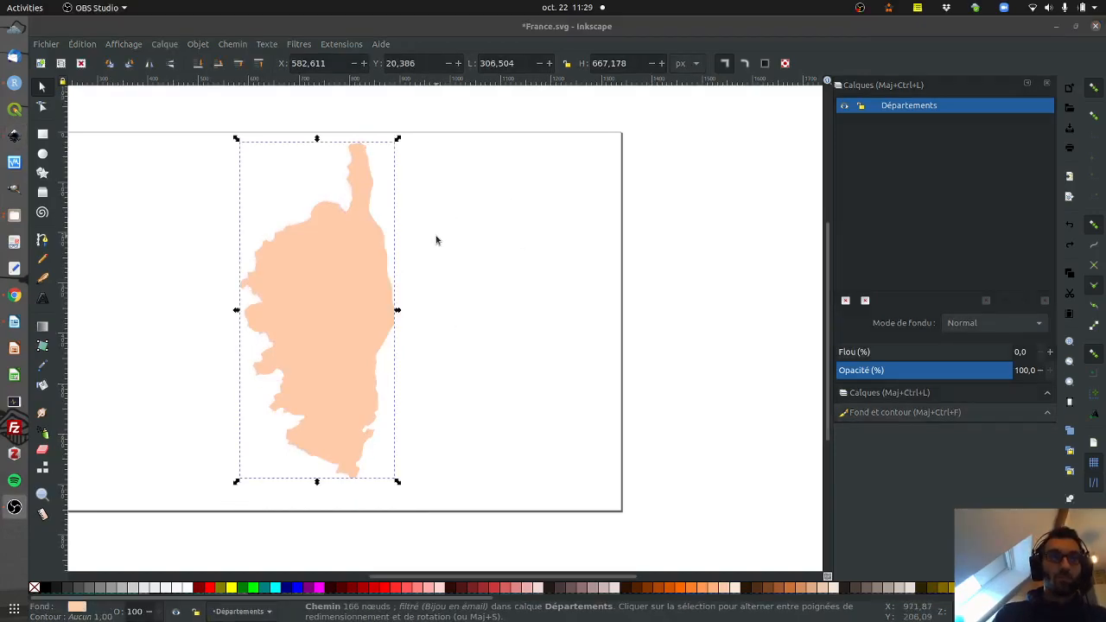
Try the Bijou en émail material filter on the selected Corsica shape and undo it.
left_click(299, 50)
left_click(299, 47)
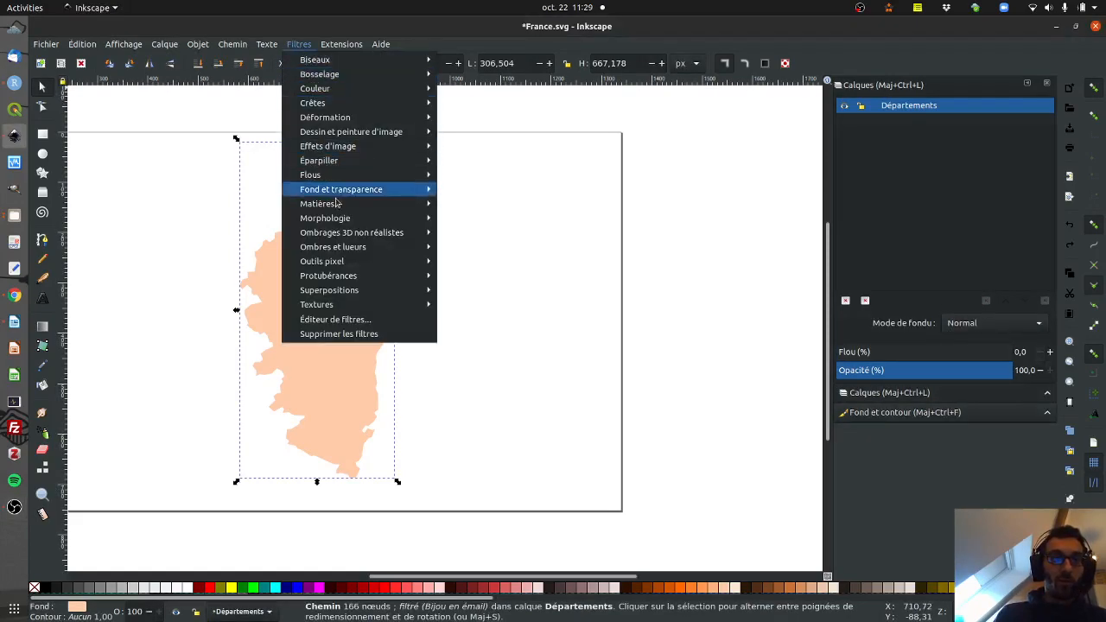
mouse_move(337, 208)
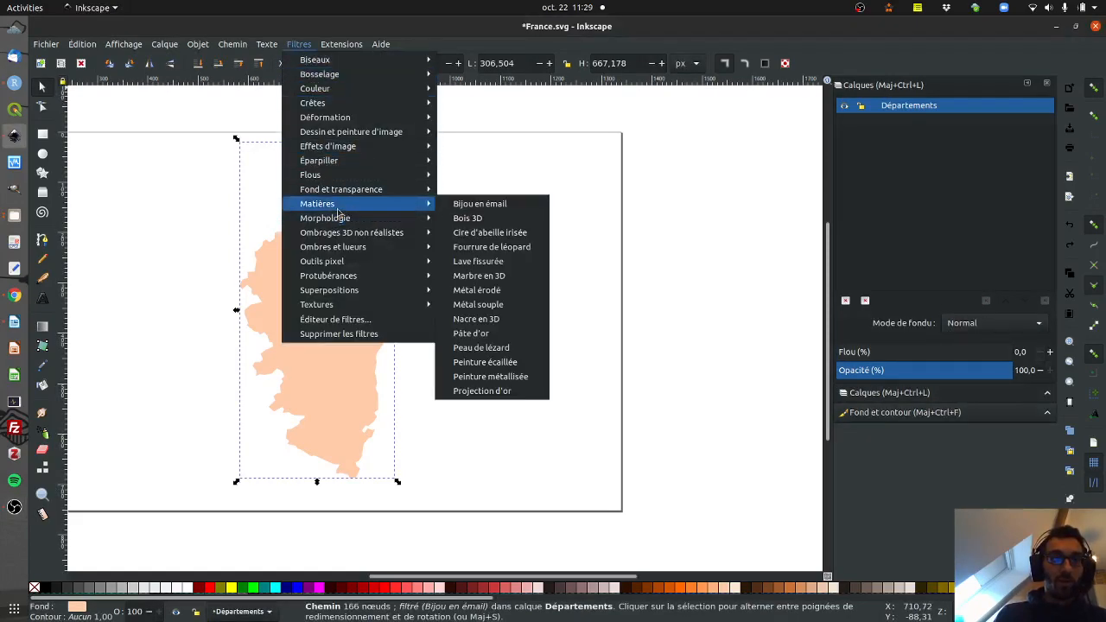
left_click(511, 208)
key("ctrl+z")
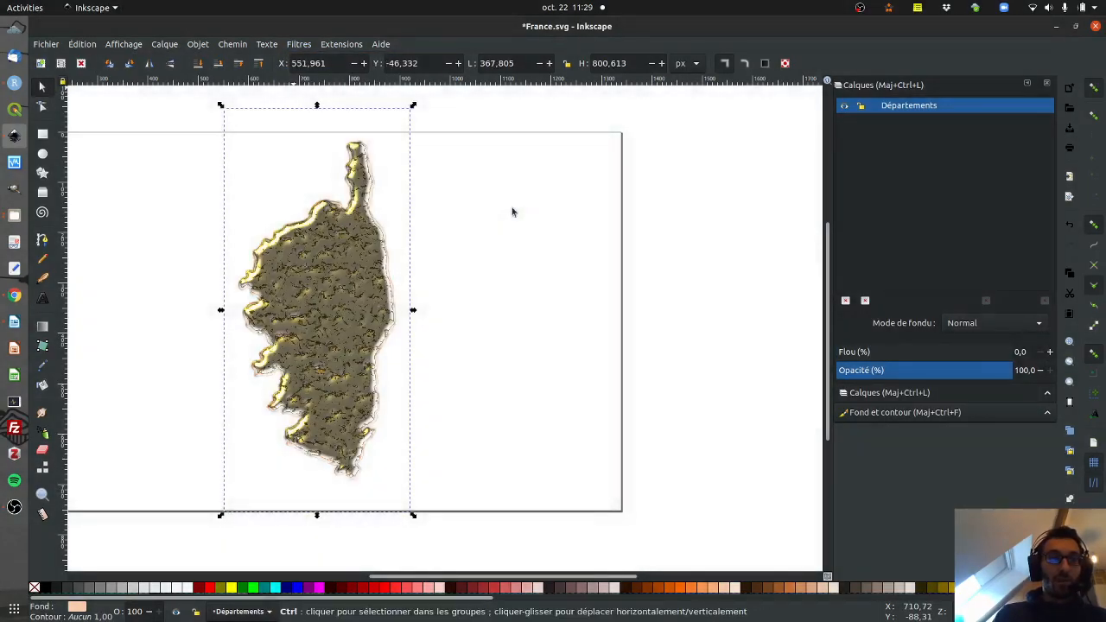
Try the Bois 3D material filter on the Corsica shape and undo it.
left_click(295, 48)
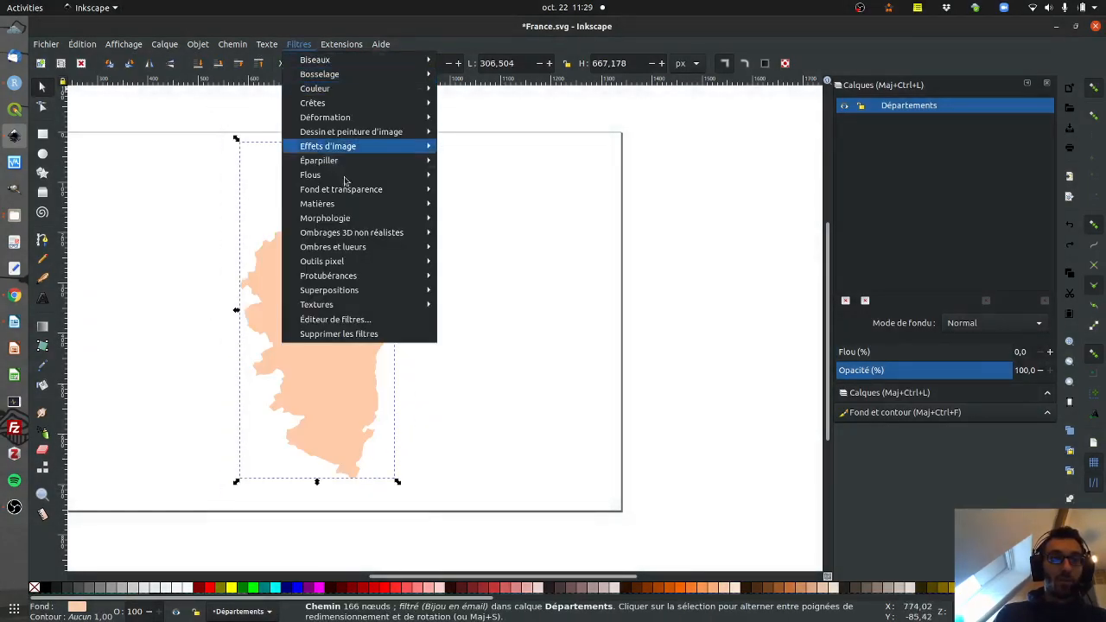
left_click(497, 228)
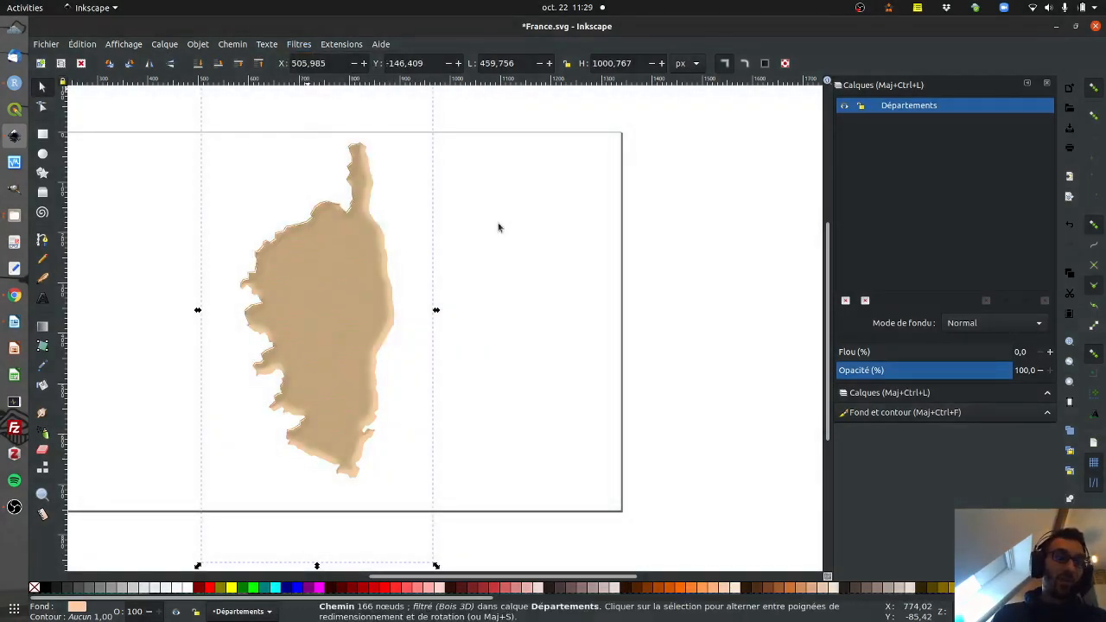
key("ctrl+z")
Preview the Estompage du pourtour blur filter on Corsica at a strength of 10.53, closing it without applying.
left_click(296, 44)
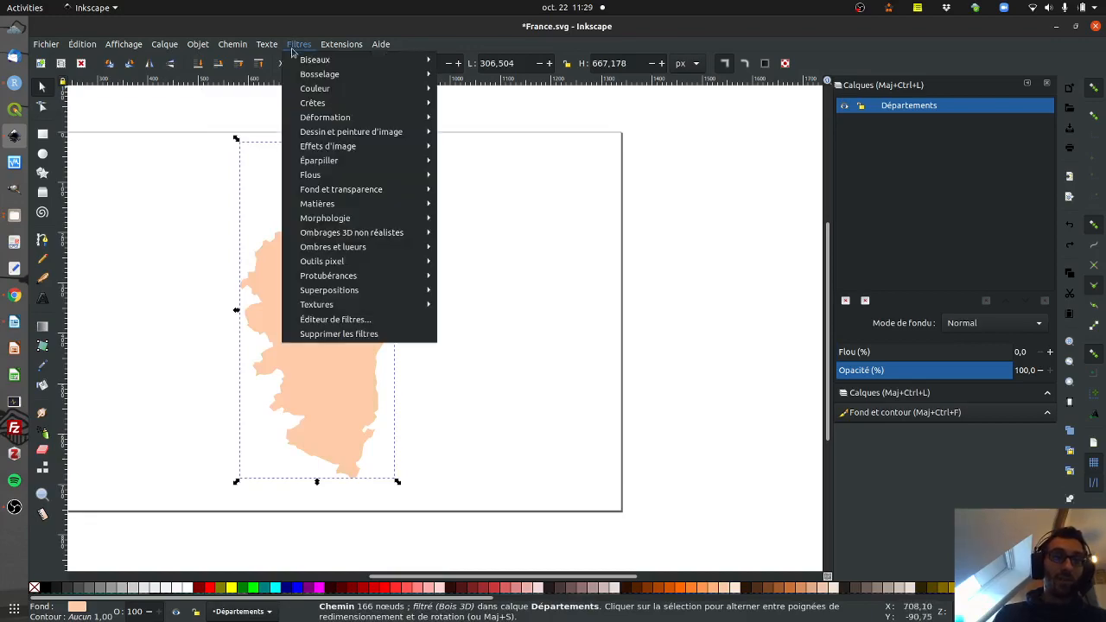
mouse_move(354, 262)
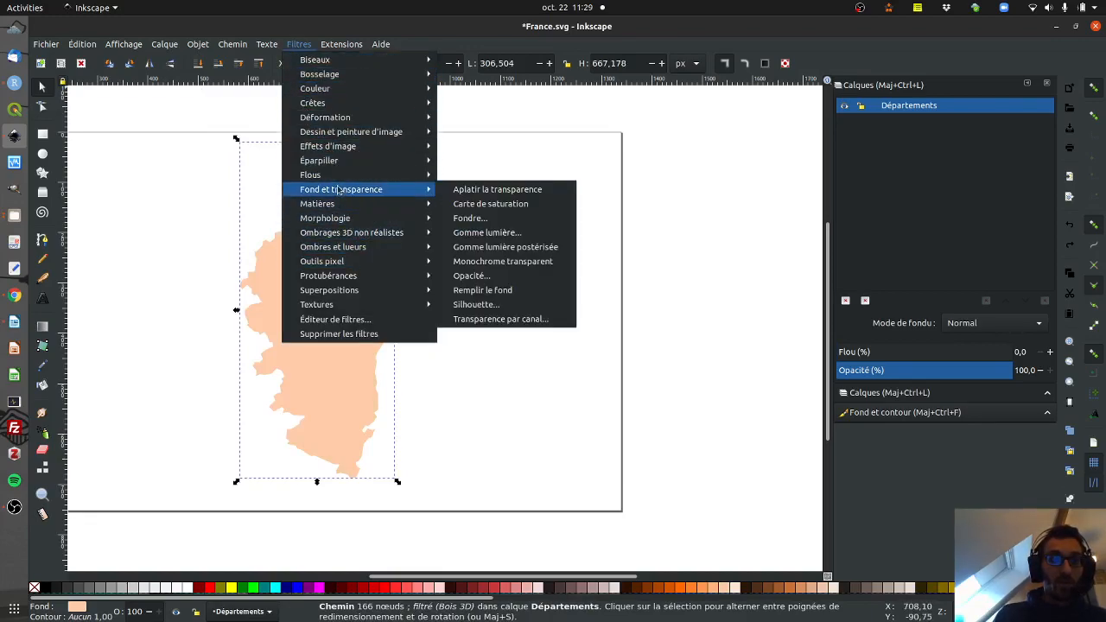
mouse_move(337, 180)
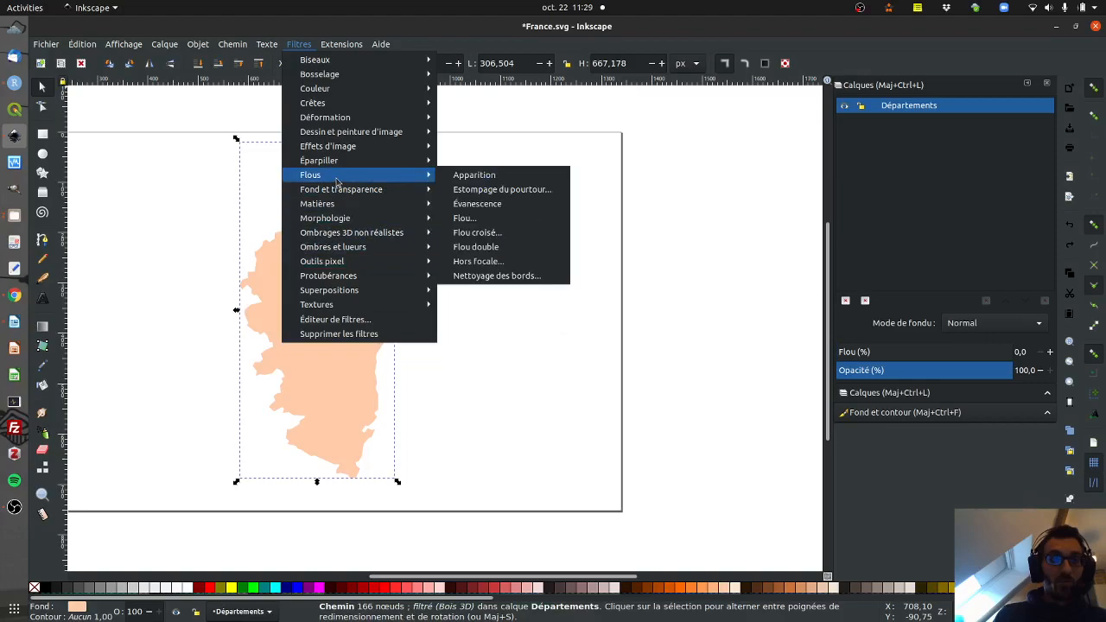
left_click(482, 190)
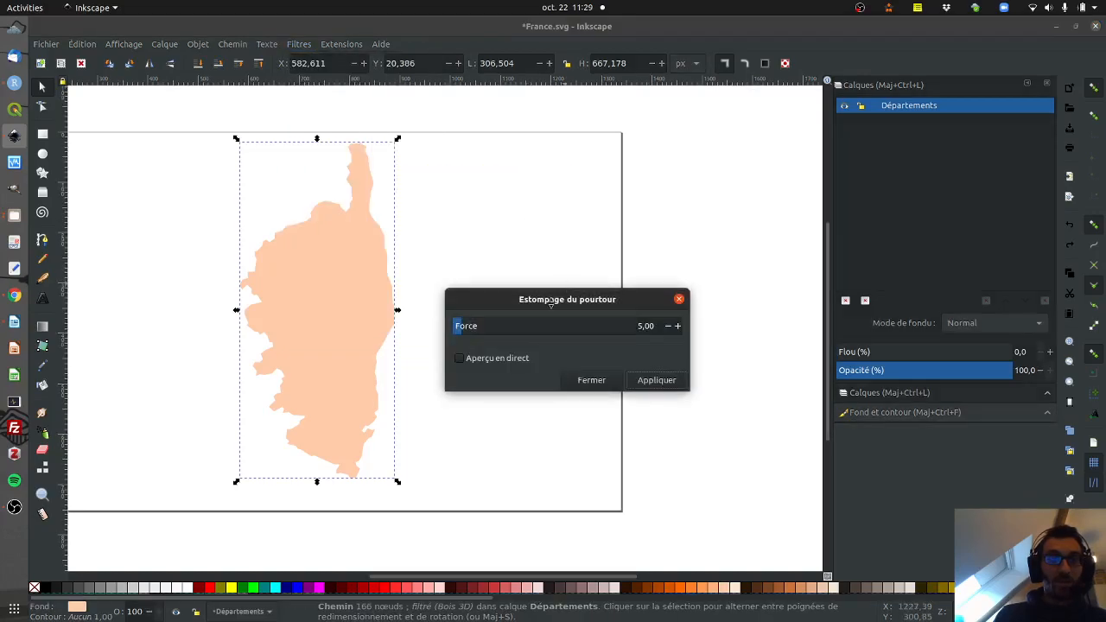
left_click(482, 326)
left_click_drag(483, 326, 485, 328)
left_click(473, 361)
mouse_move(484, 311)
left_mouse_down()
mouse_move(543, 309)
mouse_move(468, 304)
left_mouse_up()
left_click_drag(578, 306, 473, 304)
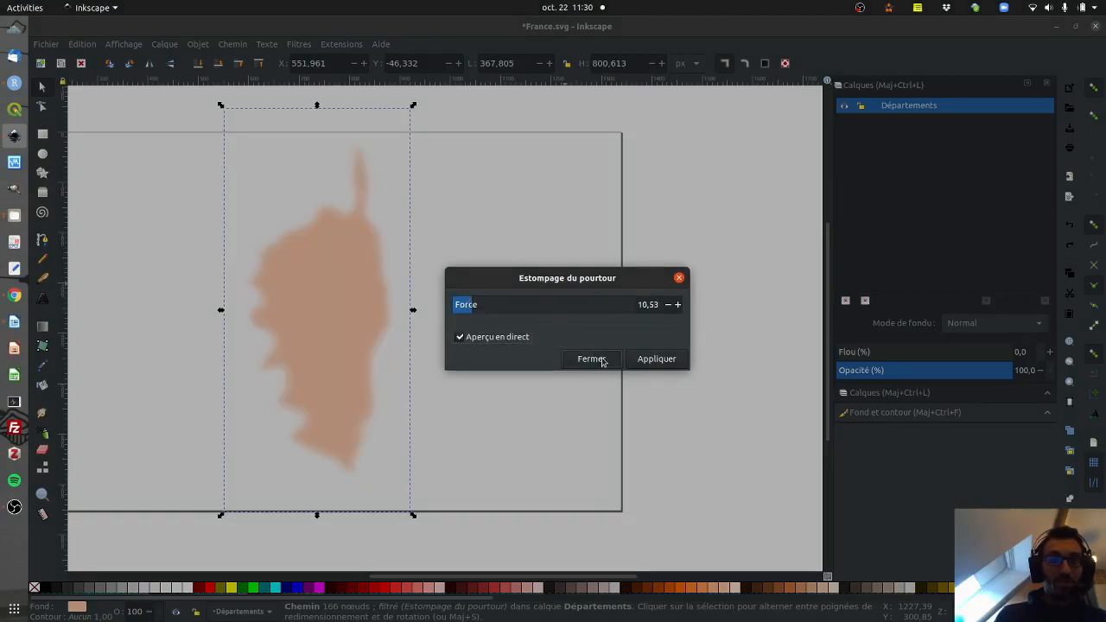
left_click(596, 360)
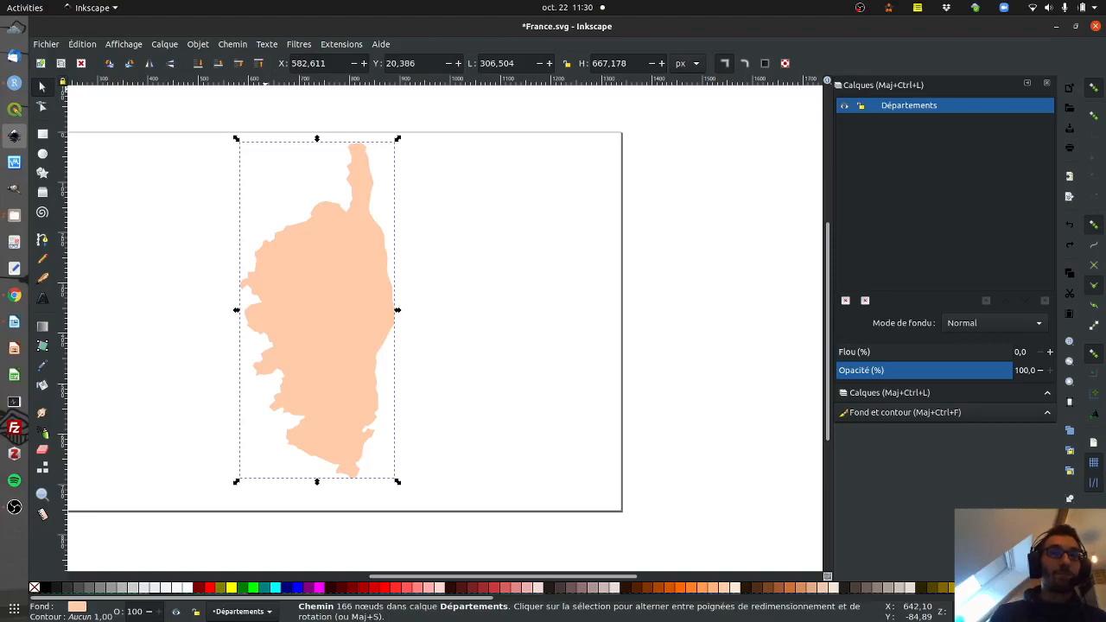
Delete the Corsica shape and draw a small grey rectangle about 70 × 43 px in the upper part of the page.
key("Delete")
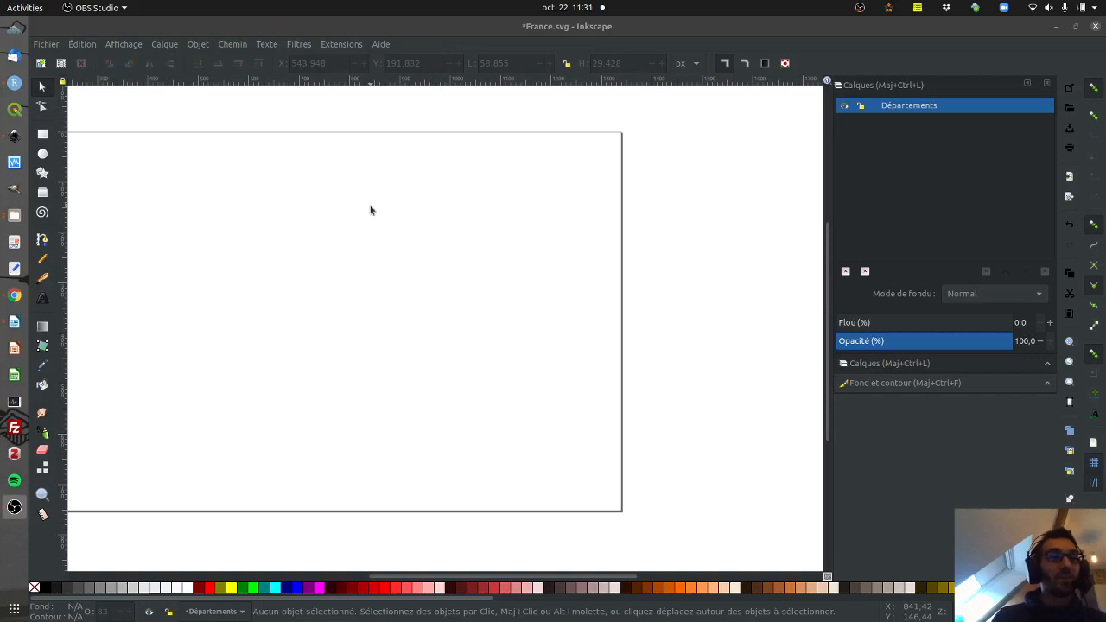
left_click(45, 134)
mouse_move(184, 188)
left_mouse_down()
mouse_move(205, 198)
mouse_move(264, 187)
mouse_move(217, 207)
mouse_move(210, 190)
mouse_move(207, 207)
mouse_move(234, 204)
mouse_move(208, 208)
mouse_move(220, 208)
left_mouse_up()
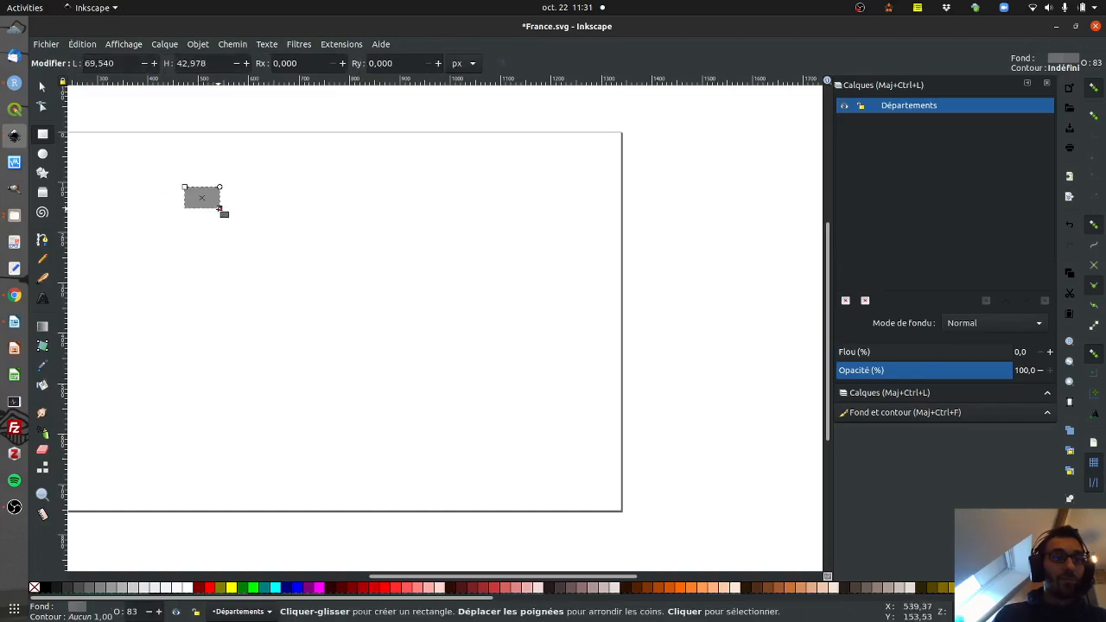
left_click(41, 87)
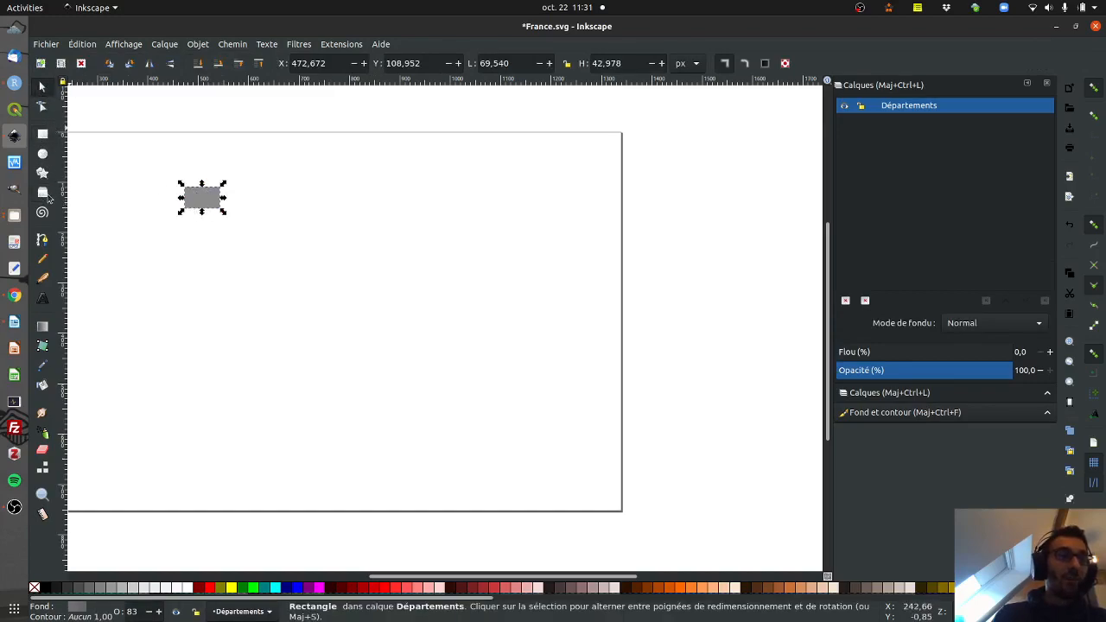
Draw a three-turn spiral about 224 × 202 px near the middle of the page and delete it.
left_click(42, 212)
left_click_drag(378, 286, 432, 337)
left_click(42, 86)
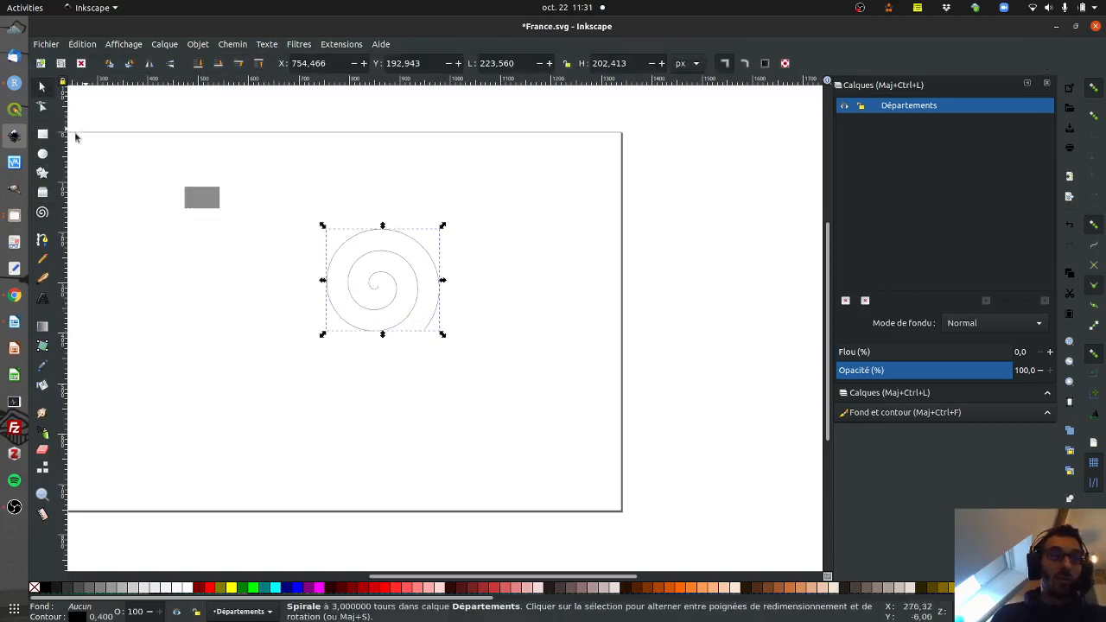
key("Delete")
Draw a star beside the rectangle, setting it to 3 vertices and a radius ratio of 0.240.
left_click(43, 173)
left_click_drag(326, 250, 277, 298)
left_click(311, 67)
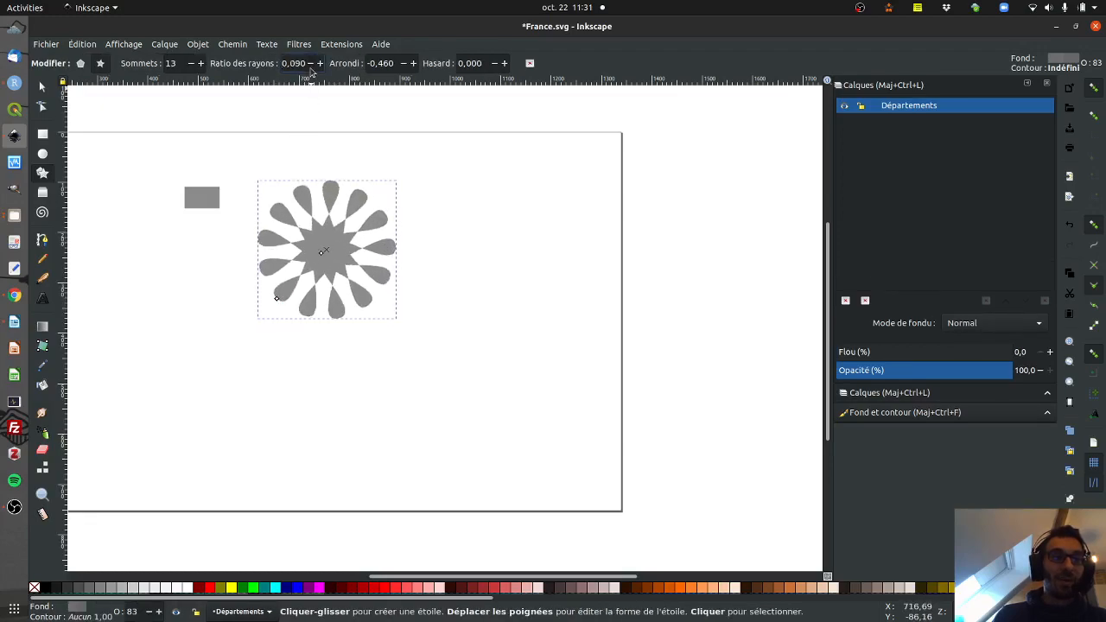
left_click(318, 68)
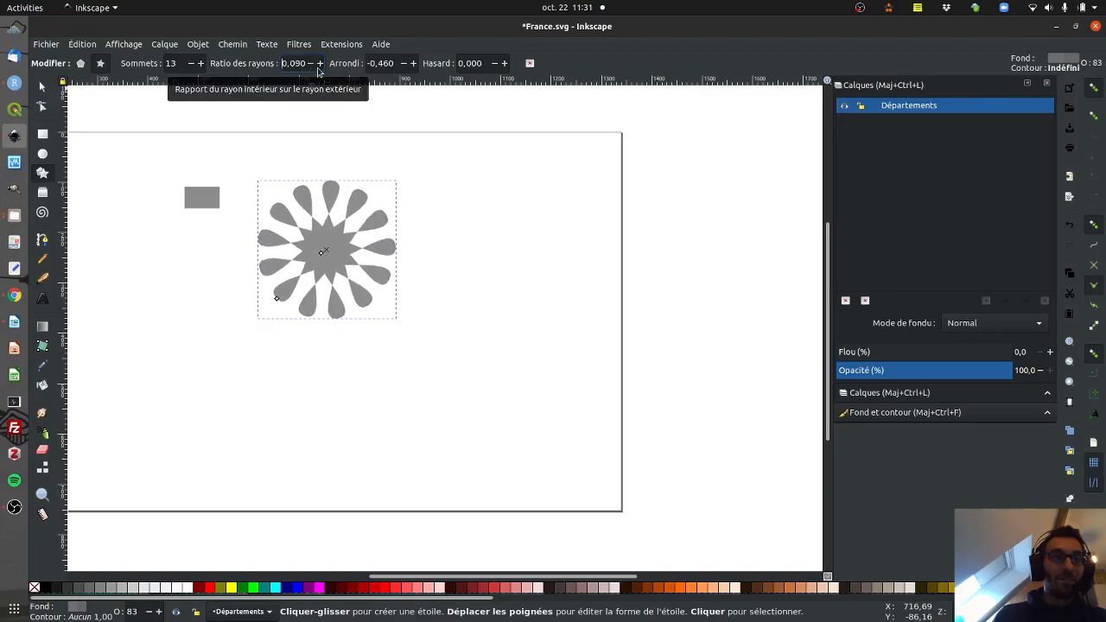
left_click(319, 66)
left_click(191, 66)
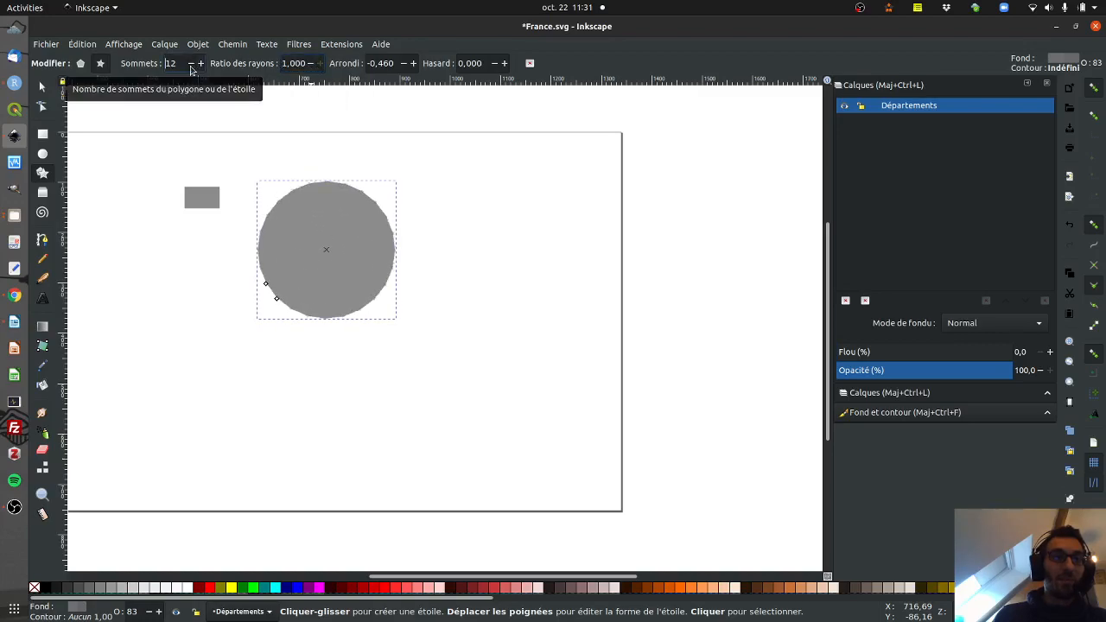
left_click(310, 67)
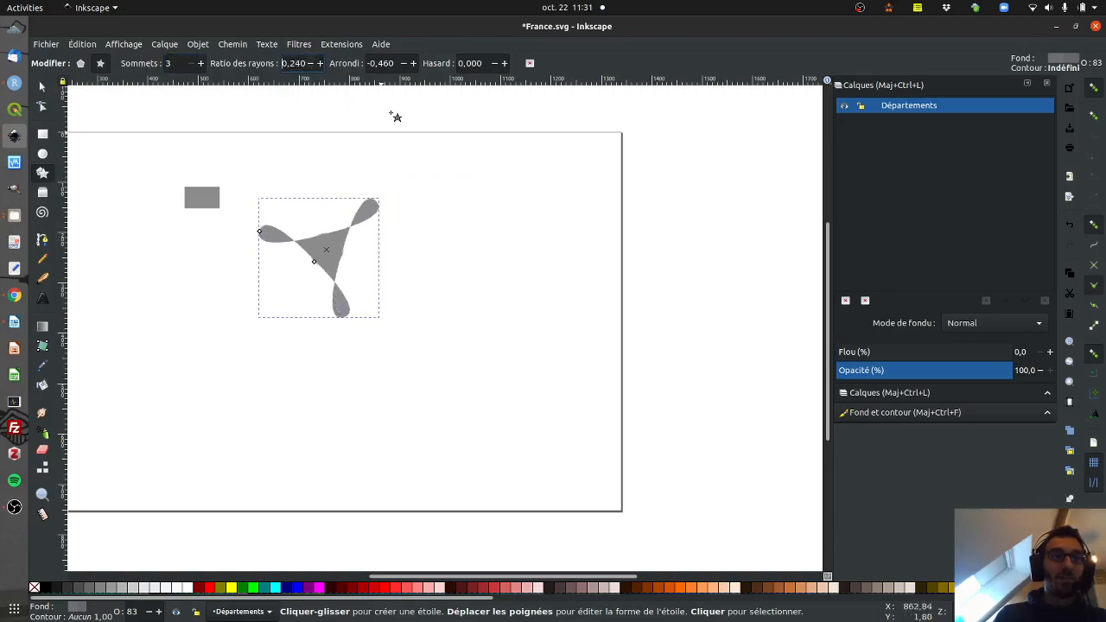
Set the star's rounding to 1.710 and delete the star.
left_click(414, 65)
left_click(415, 65)
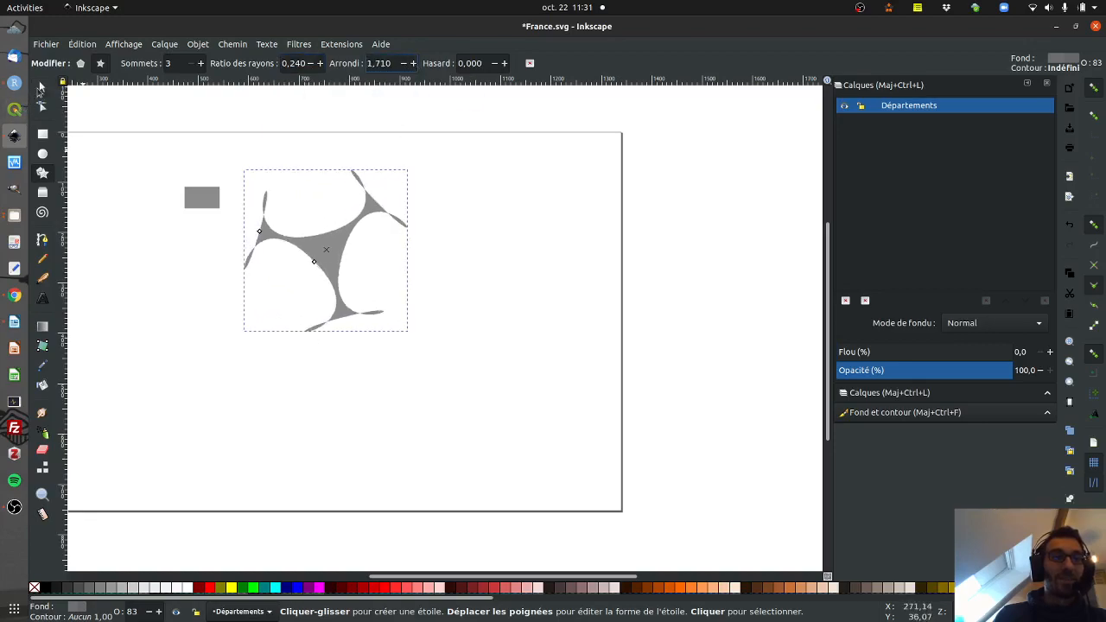
key("s")
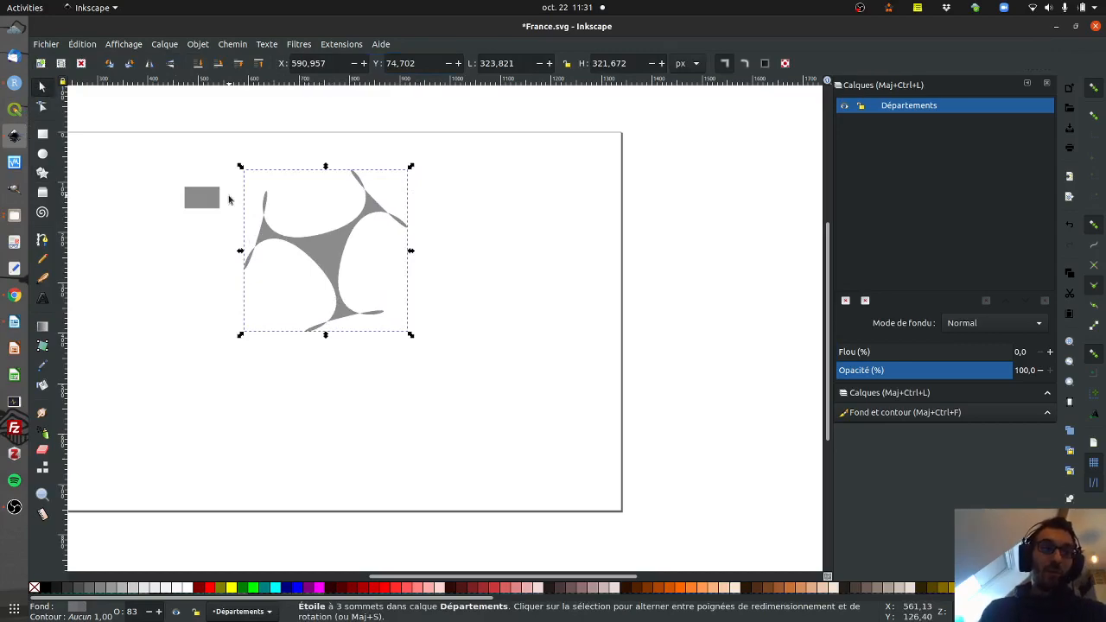
key("Delete")
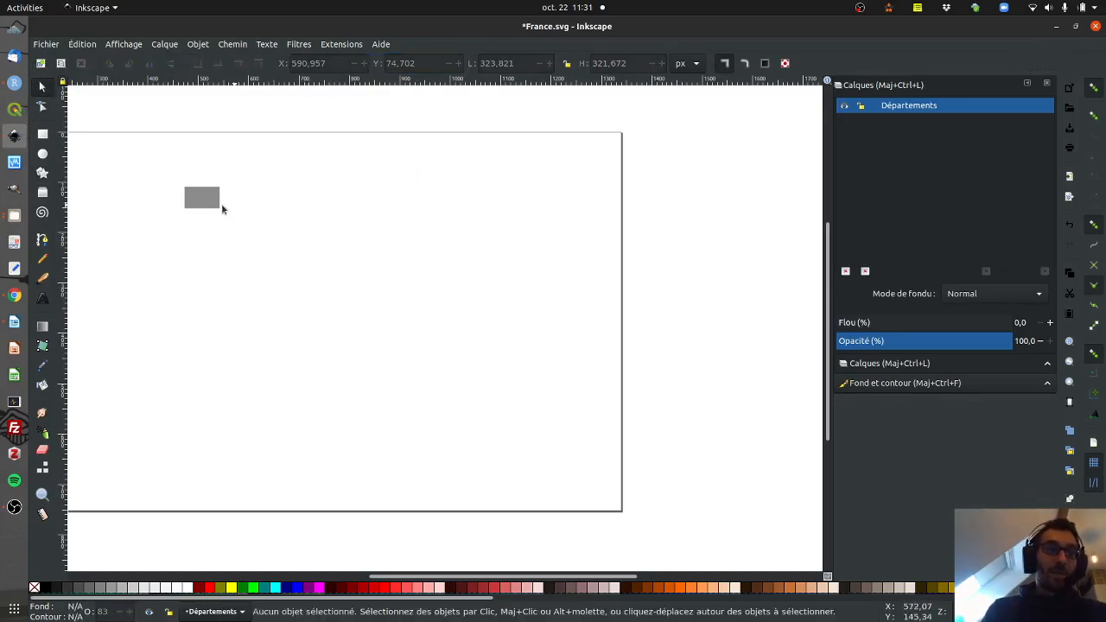
Copy the grey rectangle, paste seven duplicates and arrange all eight in an uneven, loosely vertical column.
left_click(207, 204)
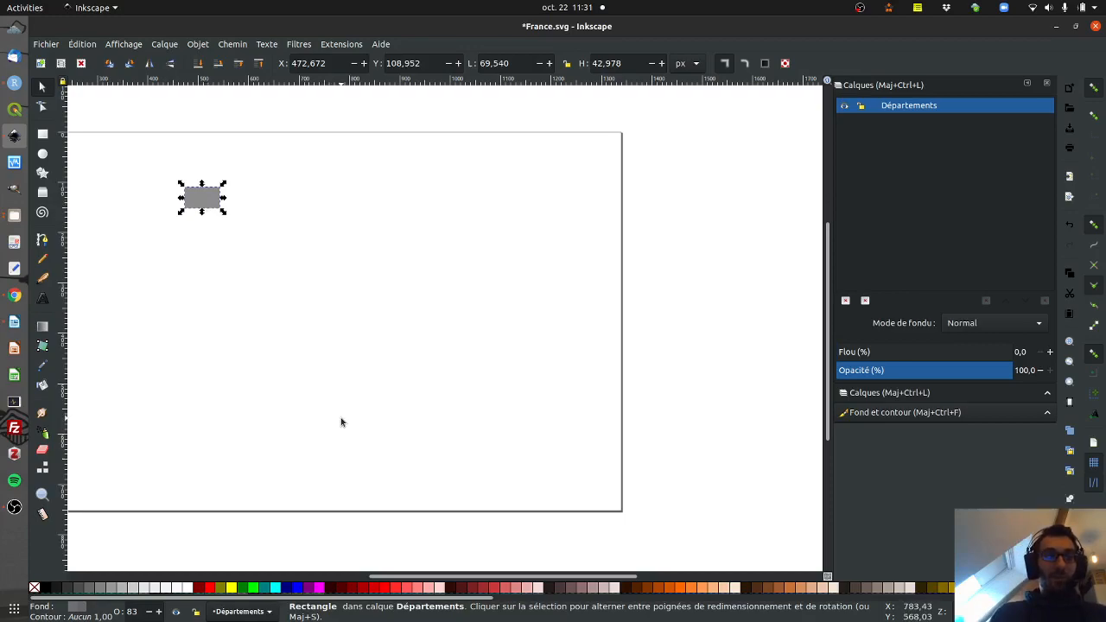
key("ctrl")
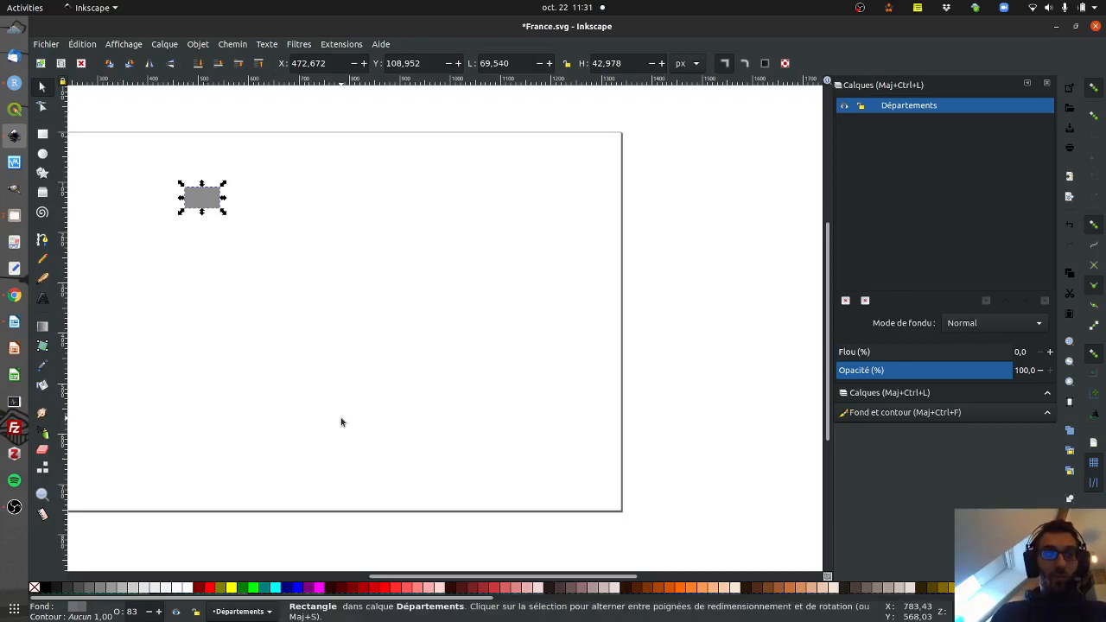
key("ctrl+v")
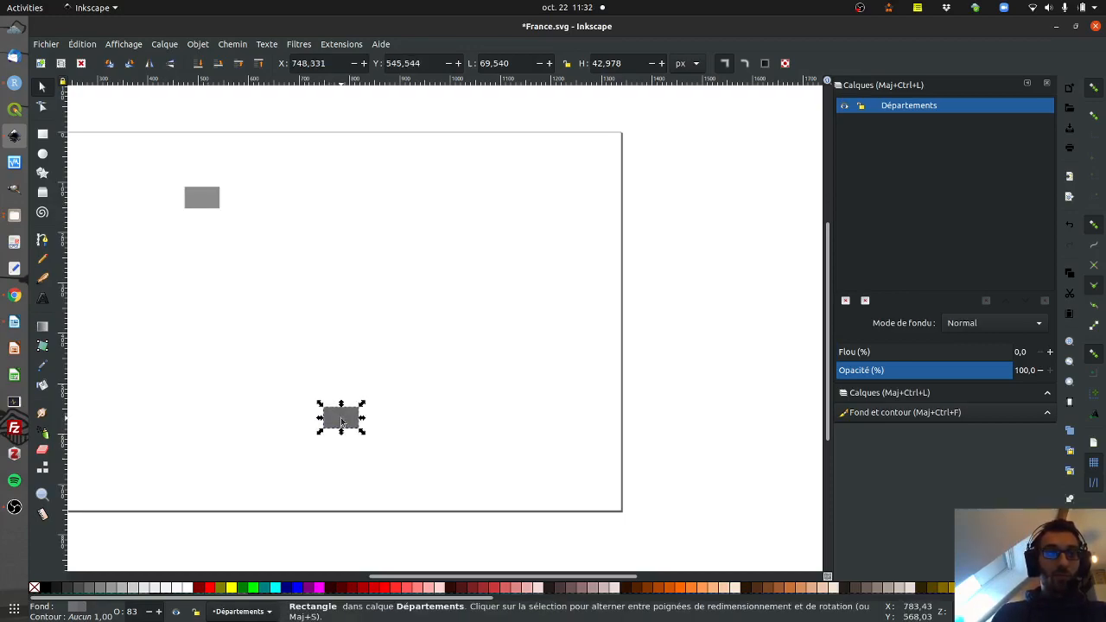
left_click_drag(342, 422, 246, 424)
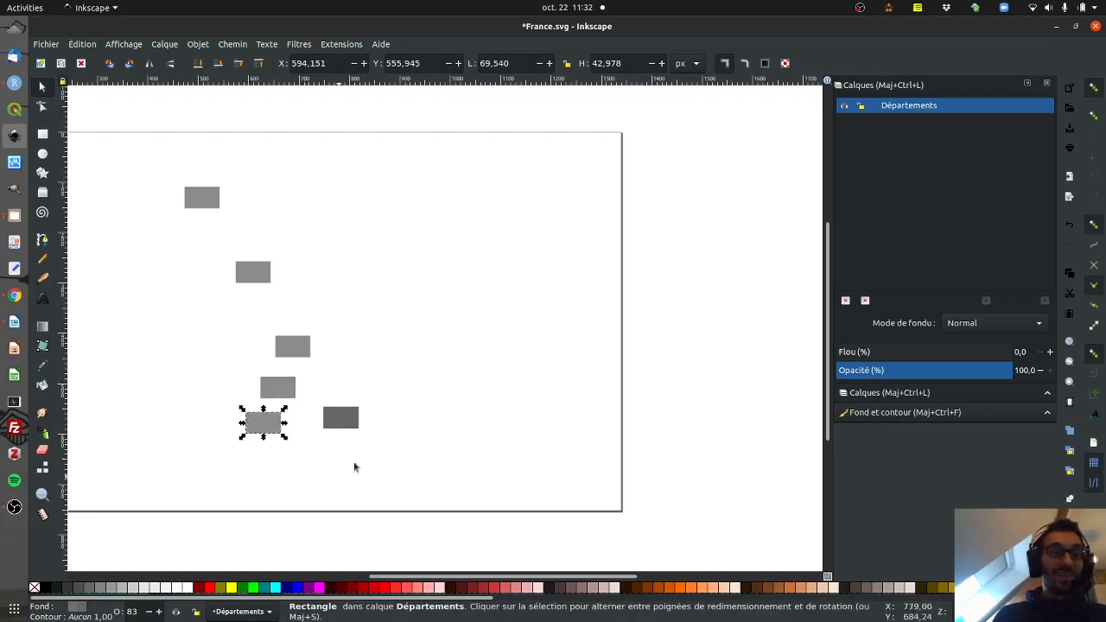
left_click_drag(352, 433, 268, 473)
left_click_drag(344, 417, 221, 372)
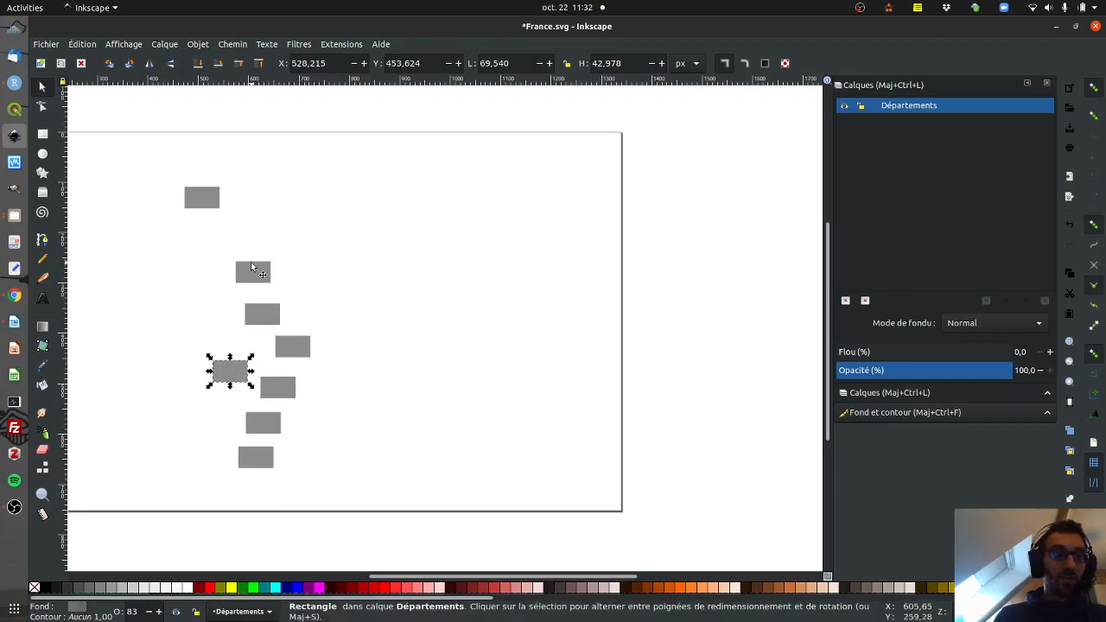
left_click_drag(209, 198, 244, 239)
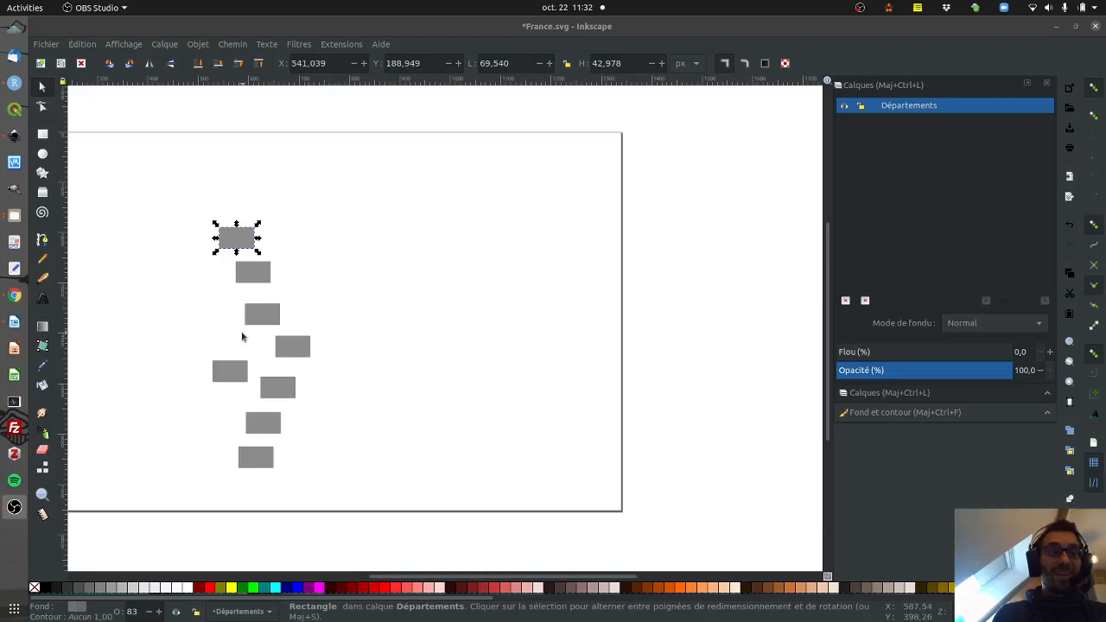
Select all eight grey rectangles and open the Aligner et distribuer settings.
left_click_drag(157, 193, 386, 495)
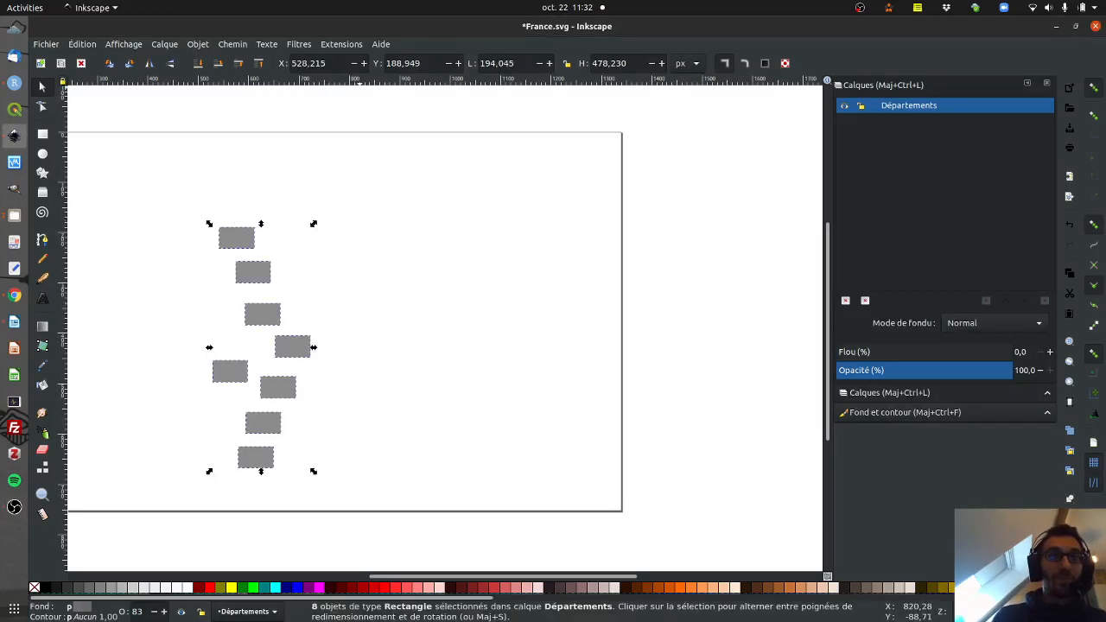
key("ctrl+shift+f")
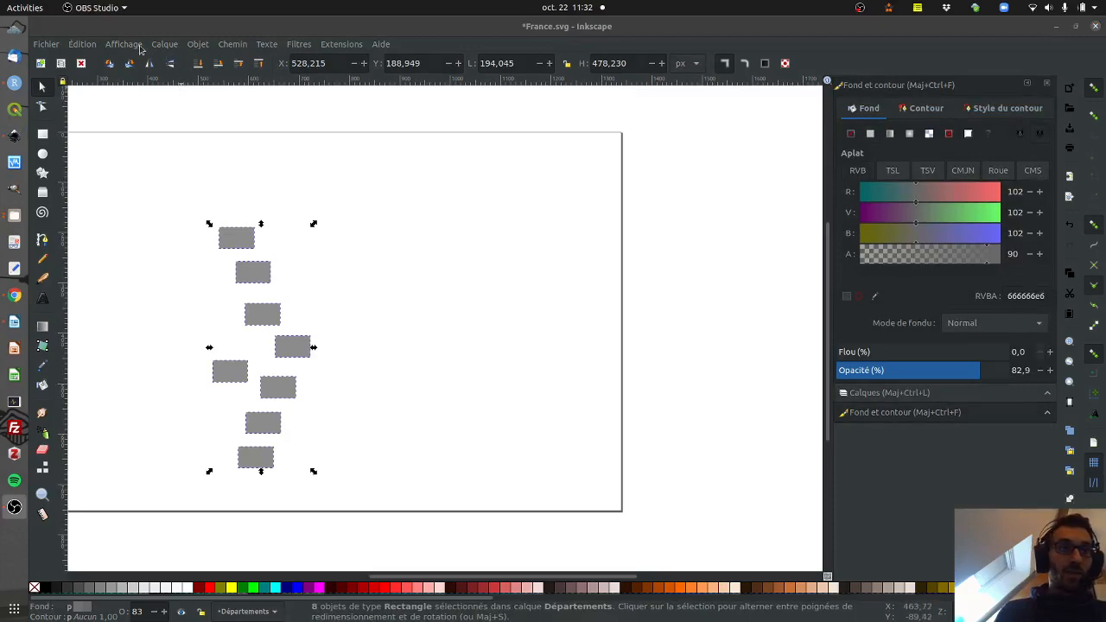
left_click(191, 49)
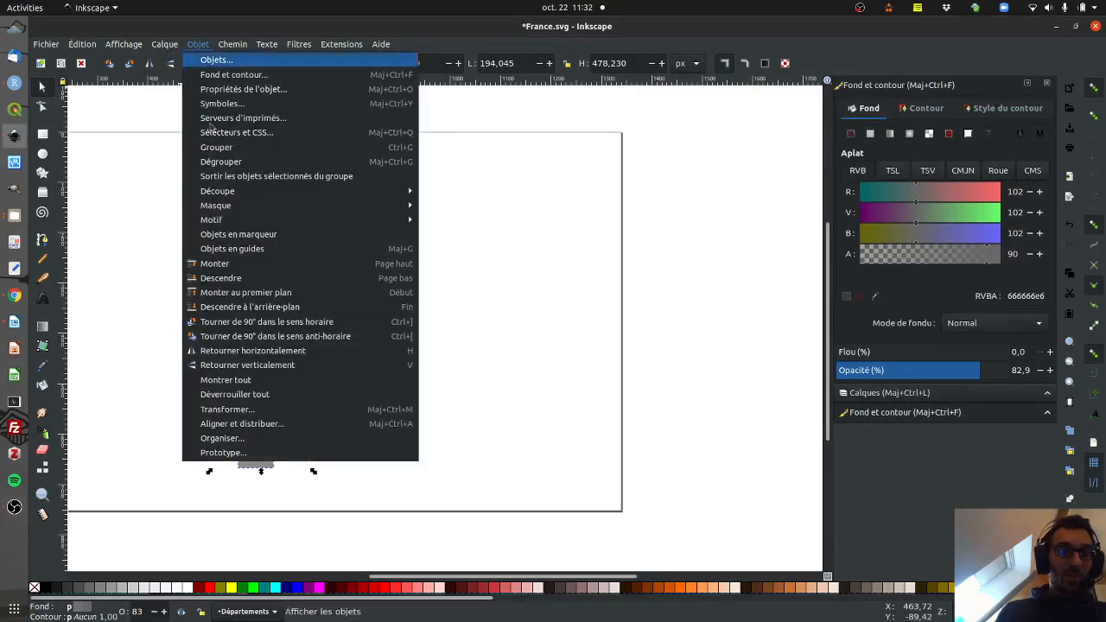
left_click(243, 424)
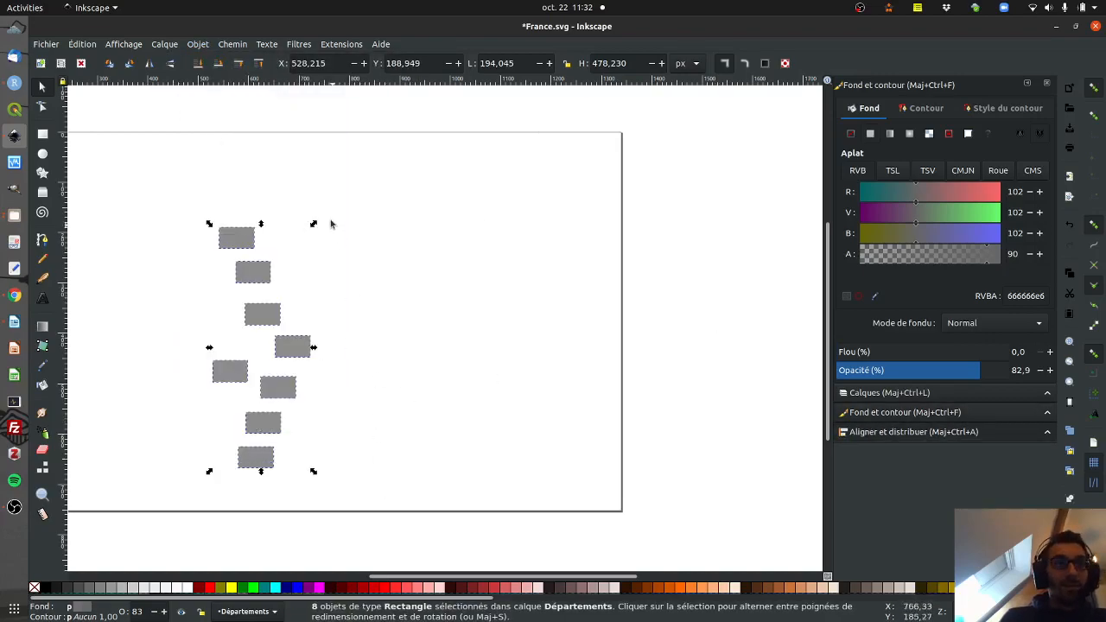
Align the eight grey rectangles on their left edges and distribute their centres evenly along the vertical.
left_click(197, 43)
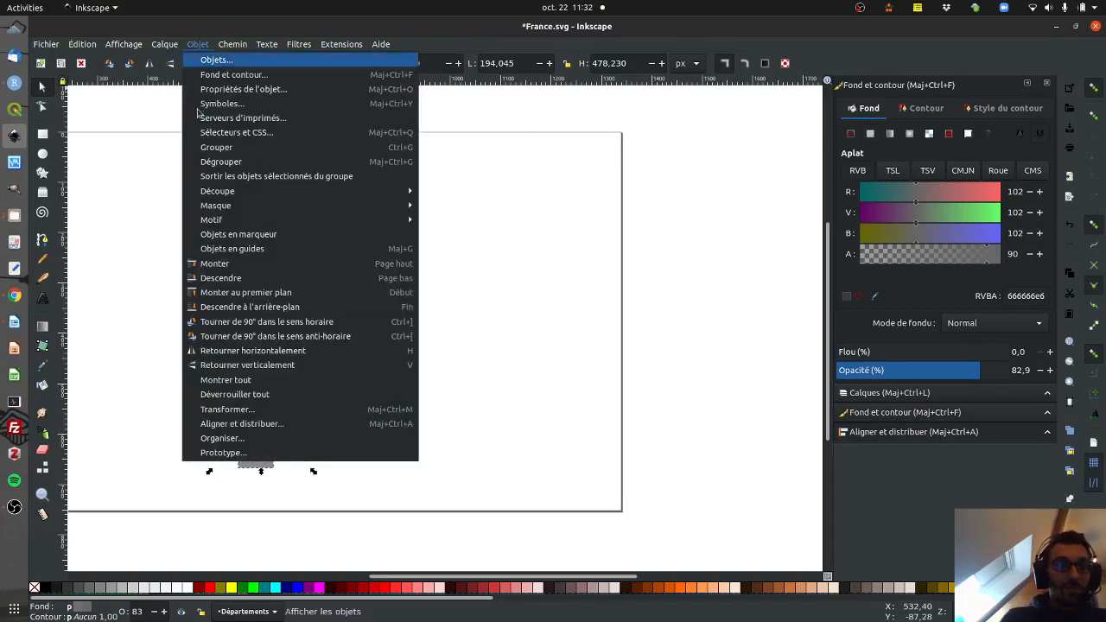
left_click(259, 424)
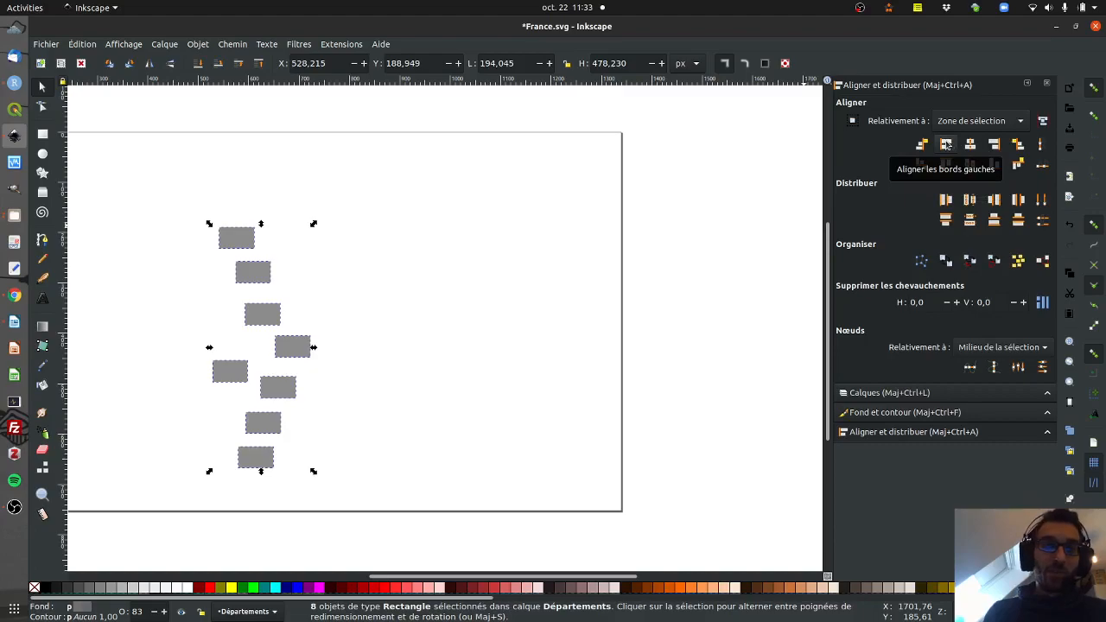
left_click(946, 144)
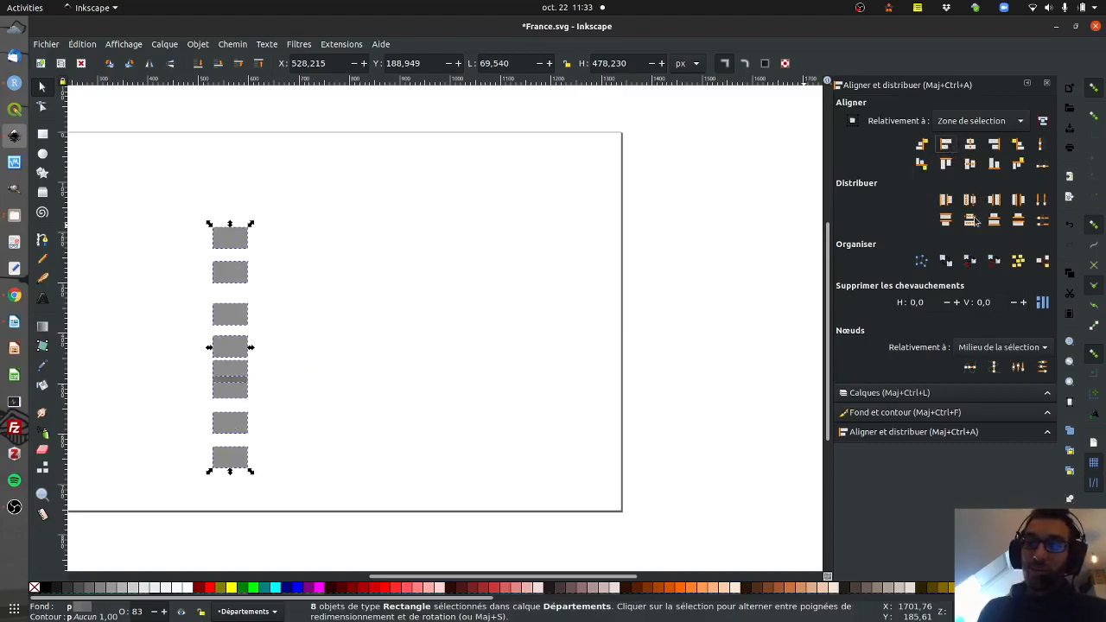
left_click(971, 223)
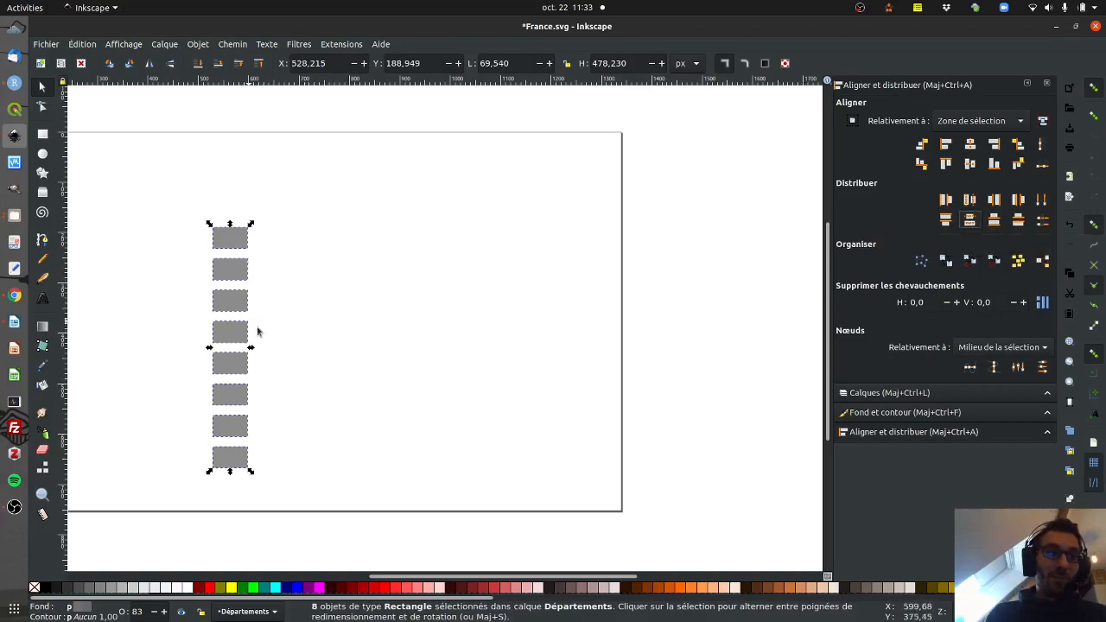
Scale the whole column of eight rectangles down to about 54 px wide and 251 px high.
left_click(350, 399)
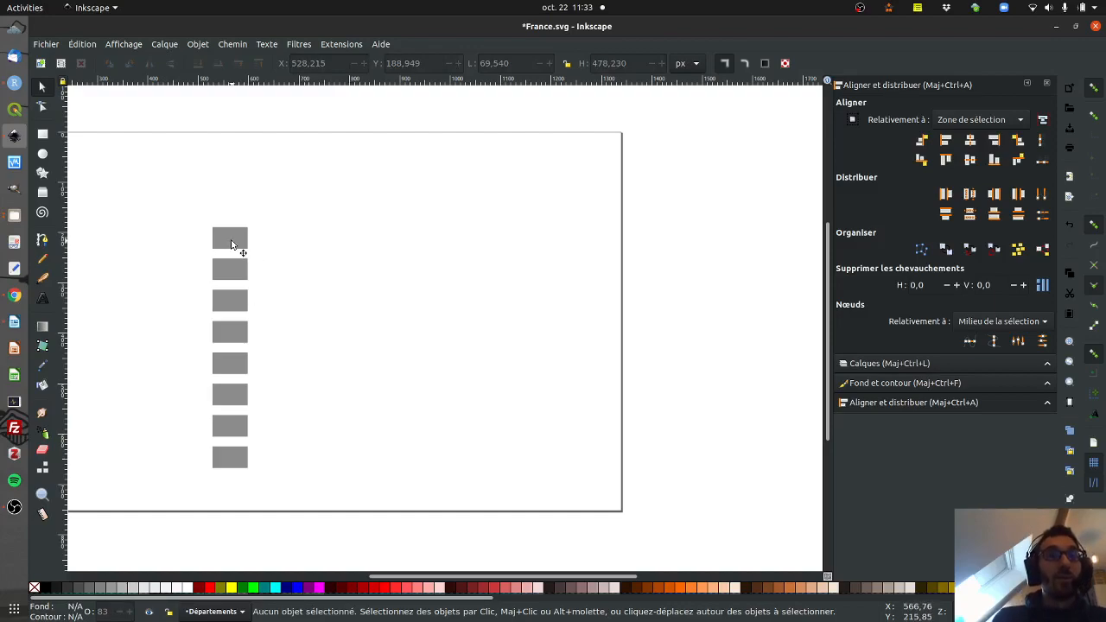
left_click_drag(195, 210, 242, 358)
left_click(375, 393)
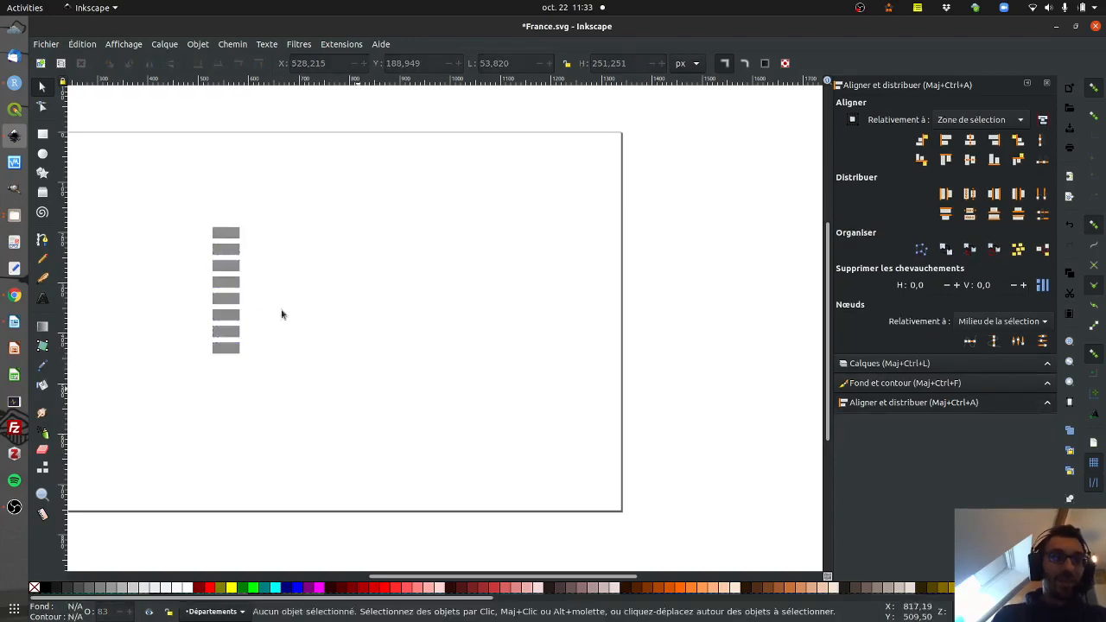
Fill the top six rectangles with reds ranging from dark red at the top to pale pink #FFD5D5 on the sixth.
left_click(232, 233)
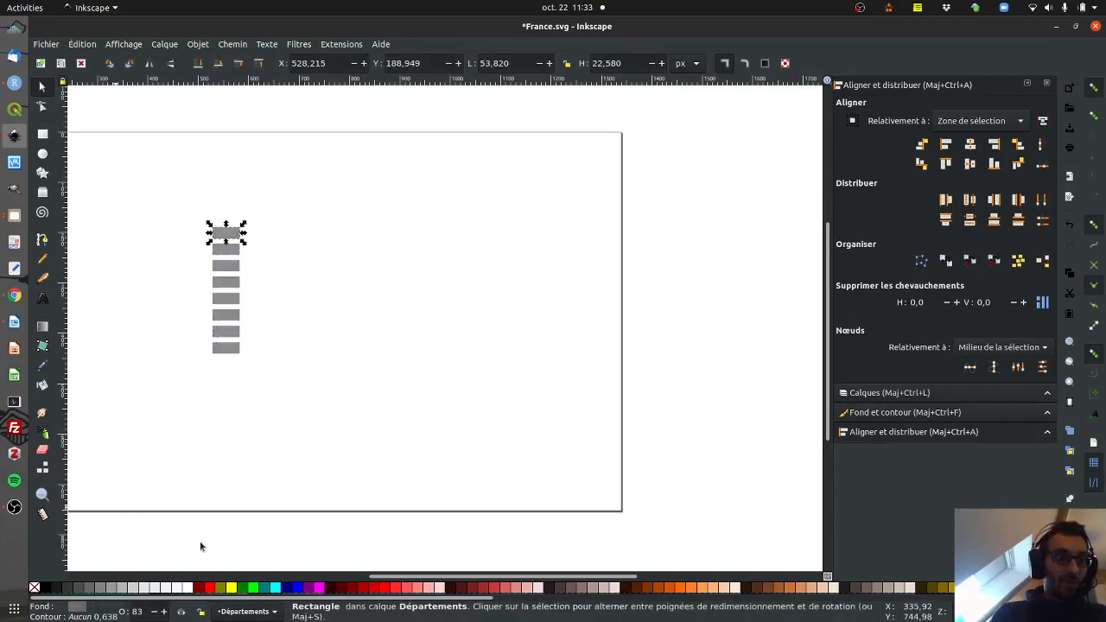
left_click(357, 588)
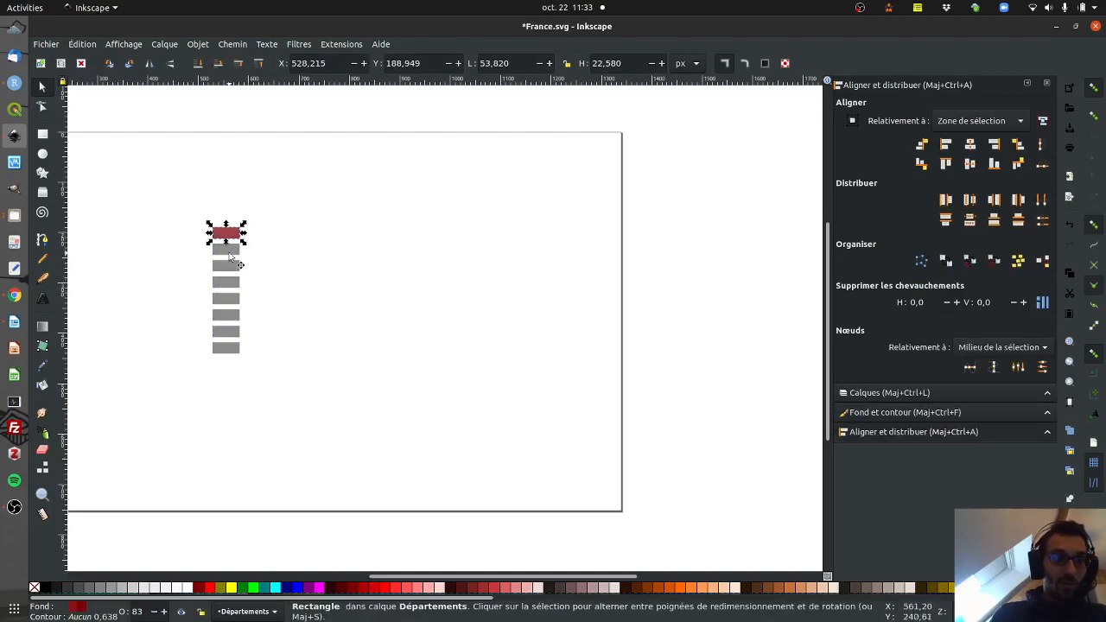
left_click(234, 254)
left_click(351, 590)
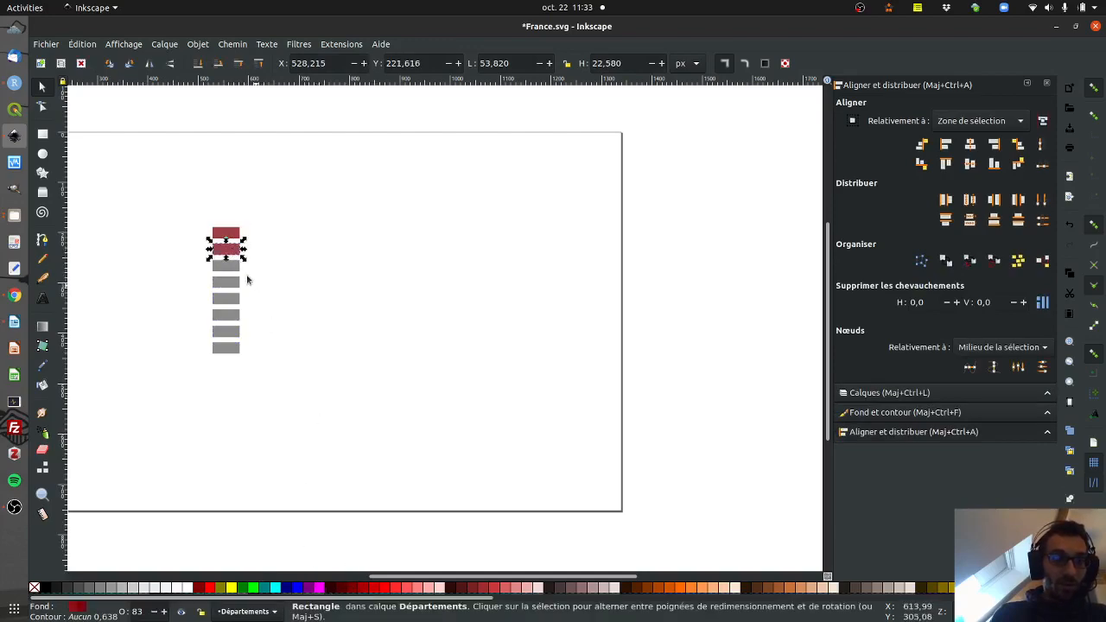
left_click(232, 267)
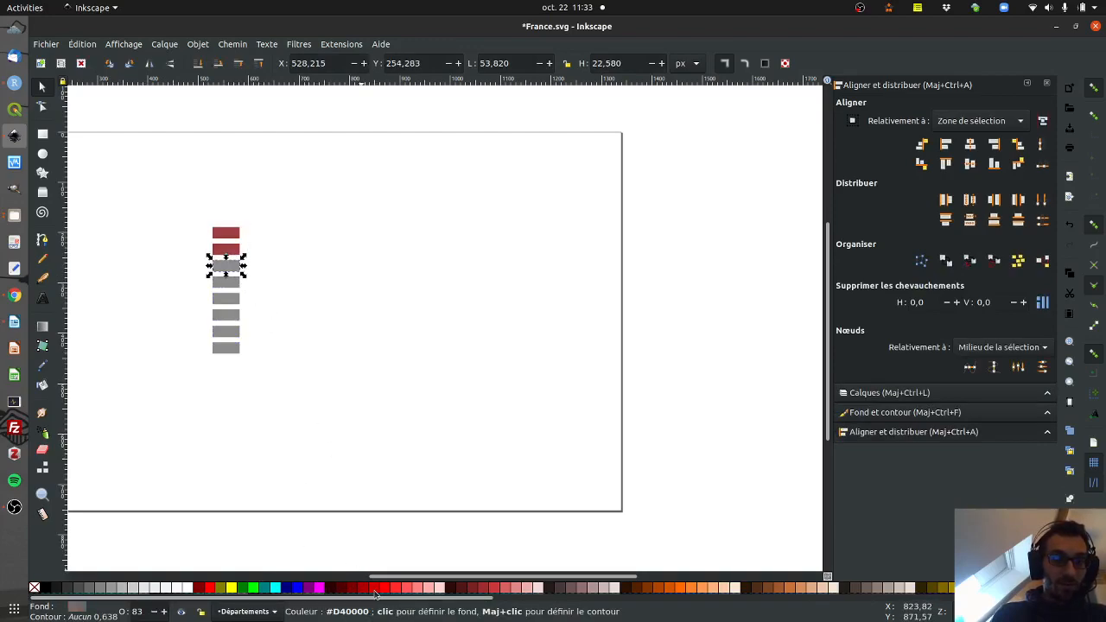
left_click(370, 589)
left_click(230, 283)
left_click(389, 589)
left_click(229, 299)
left_click(407, 589)
left_click(233, 316)
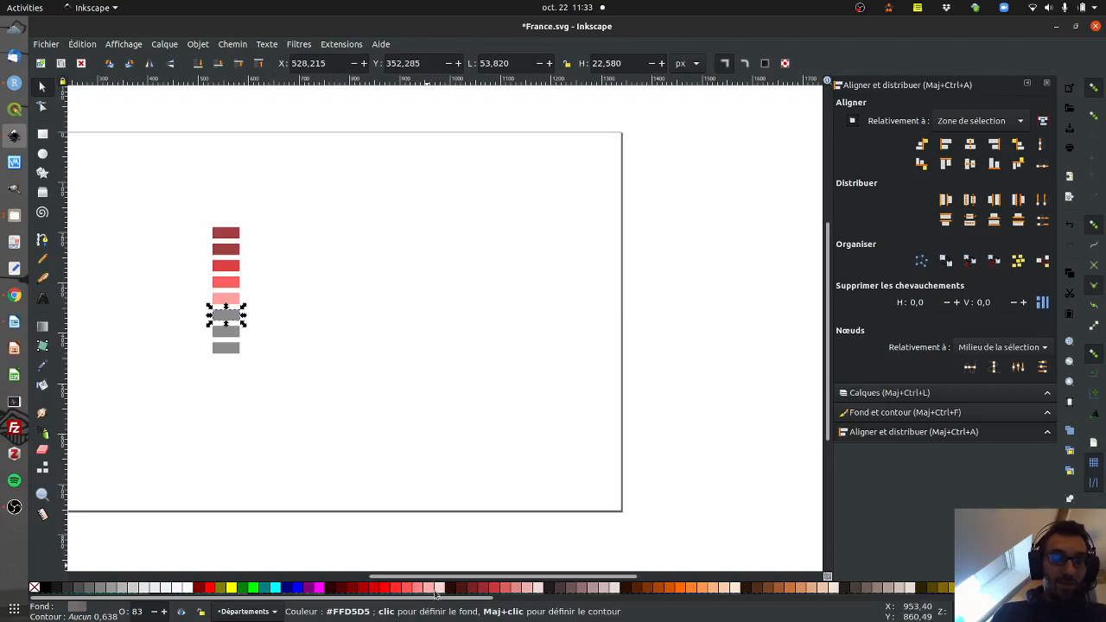
left_click(435, 589)
left_click(317, 330)
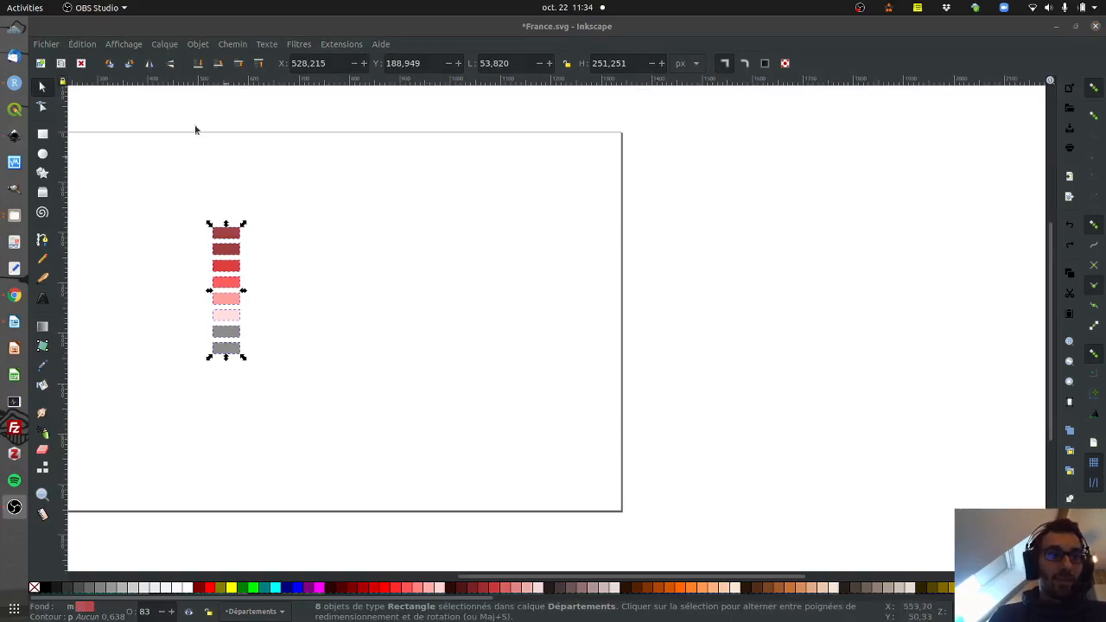
Arrange all eight rectangles in a rectangular grid of 3 rows and 3 columns with 15 px spacing.
left_click(197, 44)
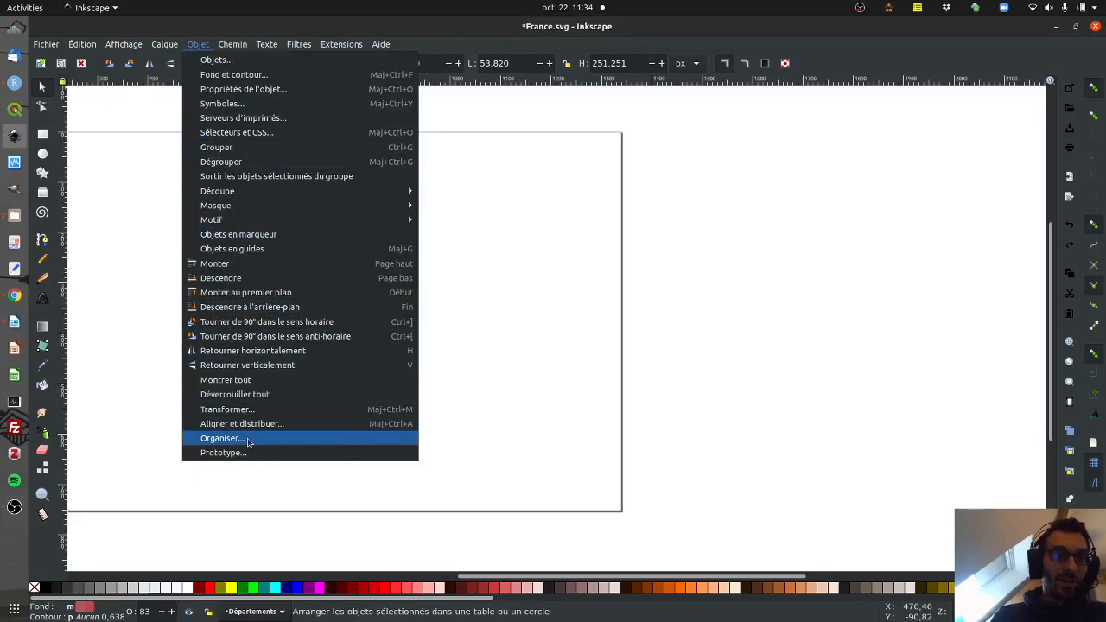
left_click(223, 438)
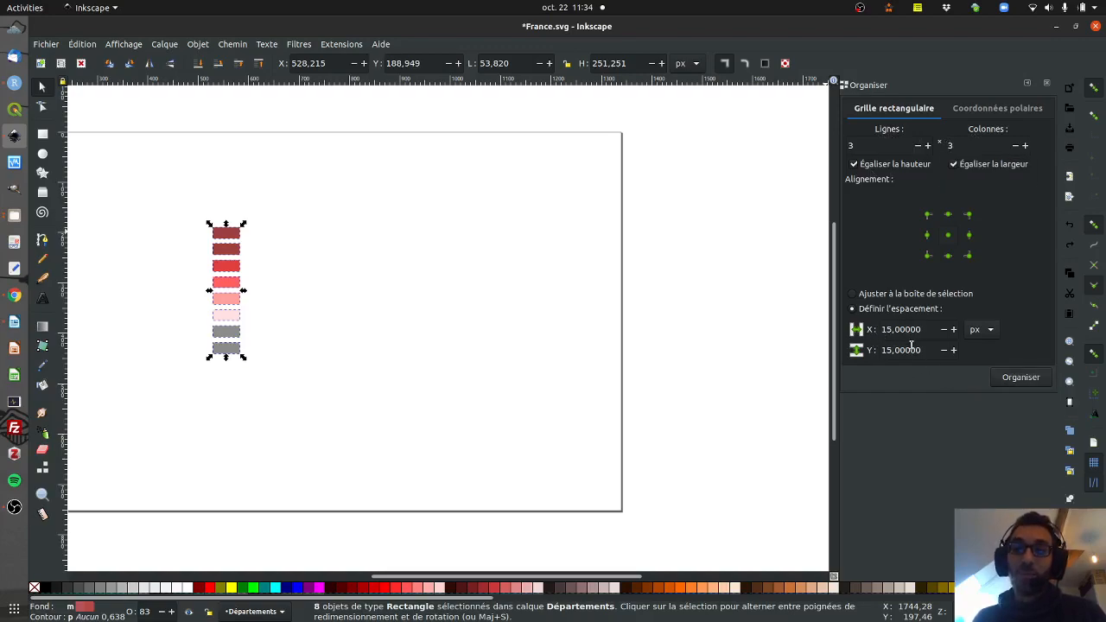
left_click(1021, 377)
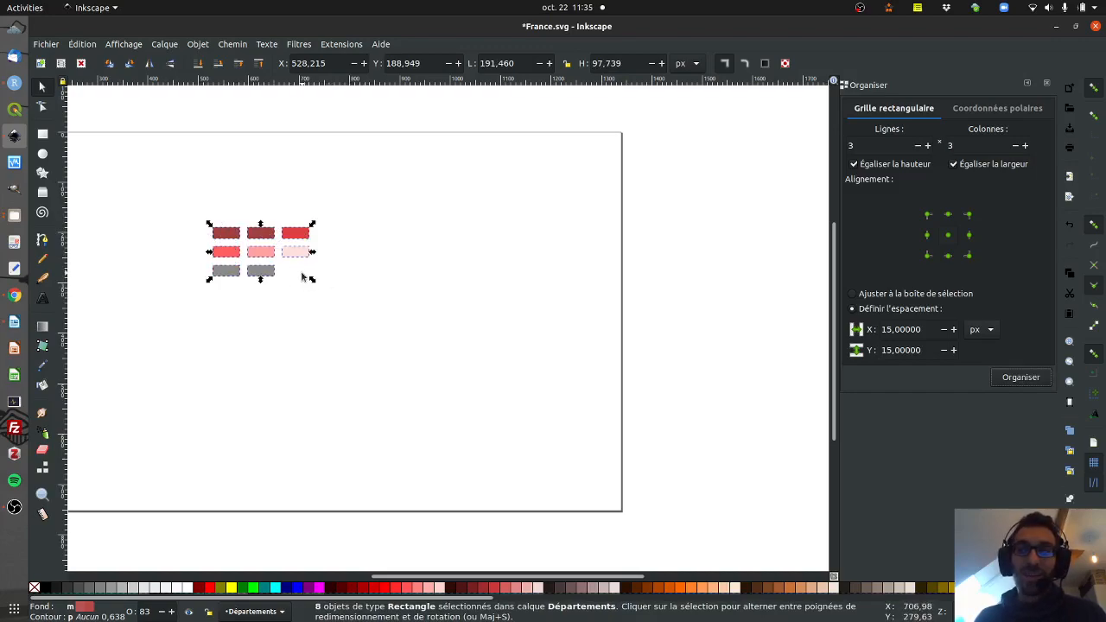
Set the grid's X and Y spacing to 10 px and rearrange the eight rectangles.
left_click(944, 330)
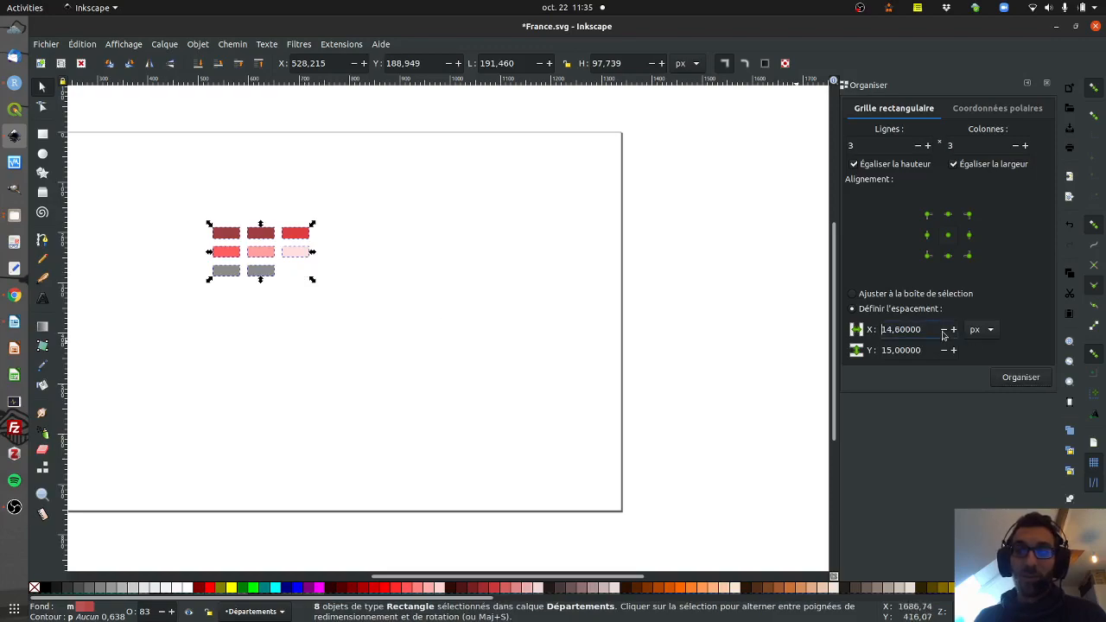
left_click_drag(939, 331, 794, 328)
type("10")
key("Return")
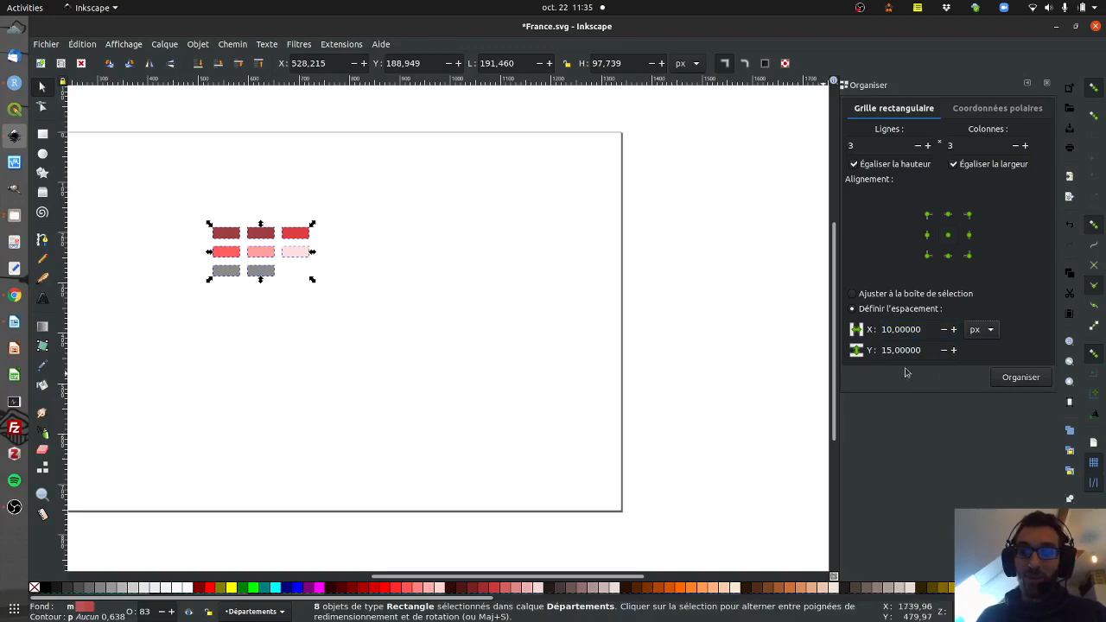
left_click_drag(920, 351, 811, 349)
type("10")
key("Return")
left_click(1017, 378)
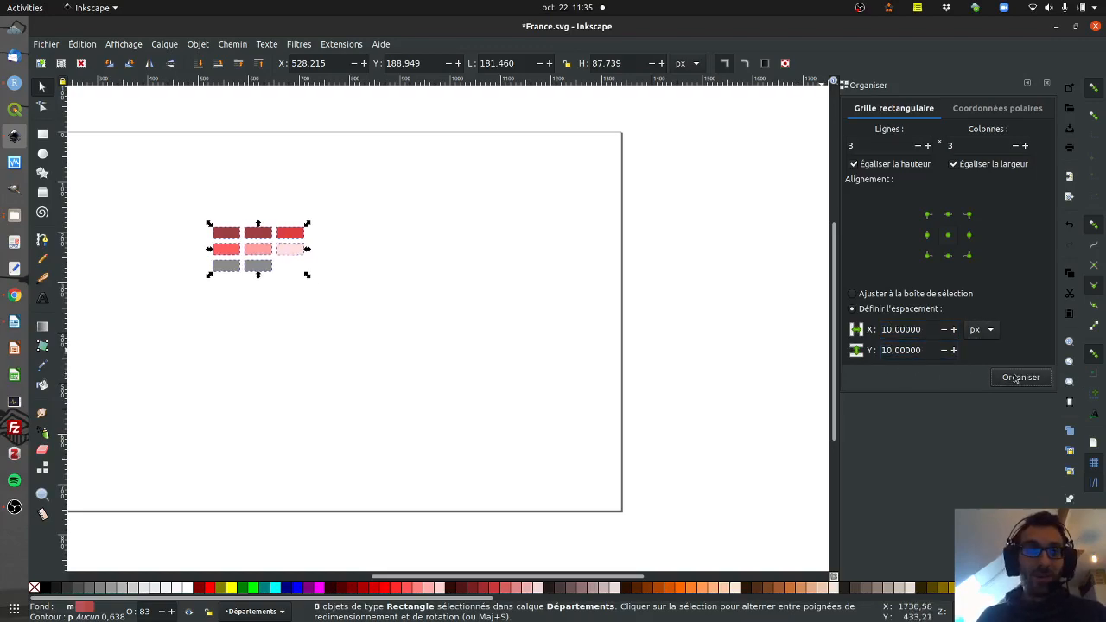
left_click(258, 409)
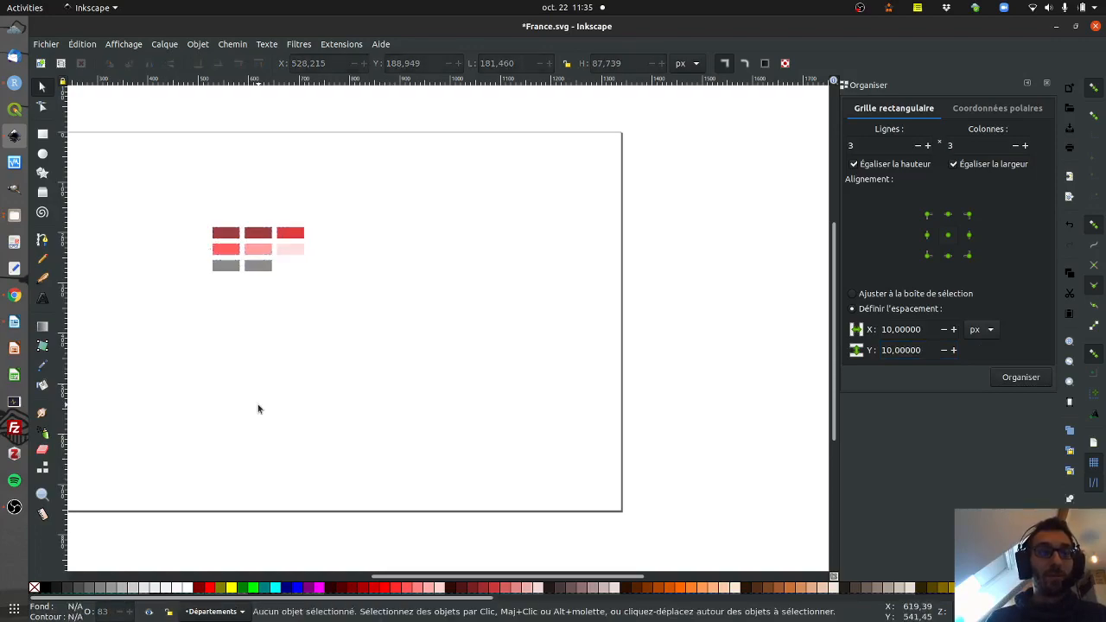
Add the text "Titre de ma légende" below the colour grid.
left_click(42, 297)
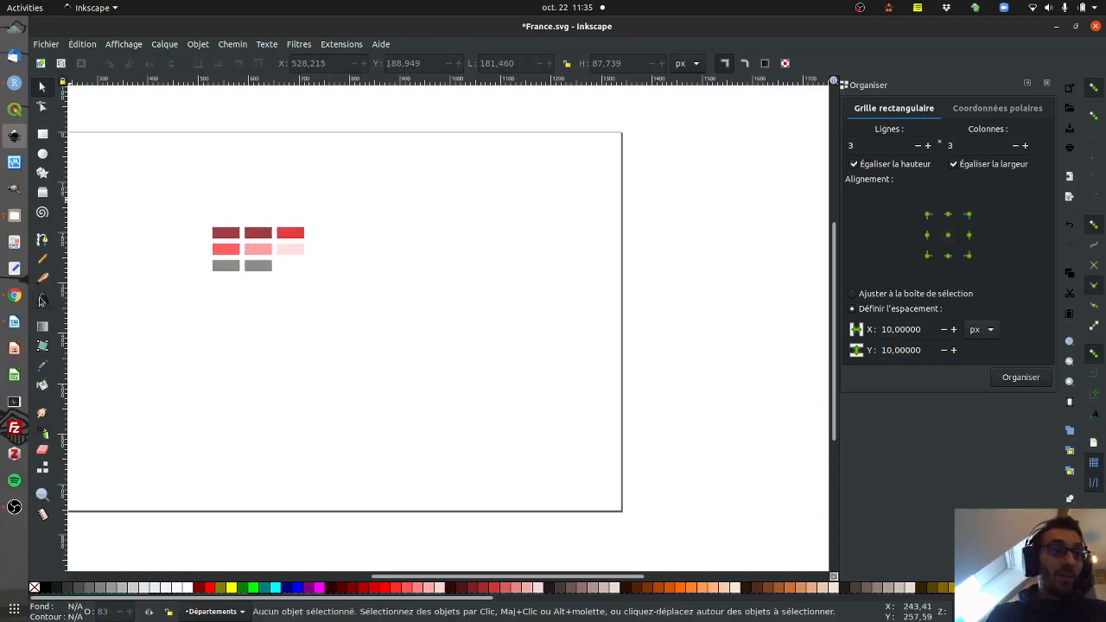
left_click(222, 340)
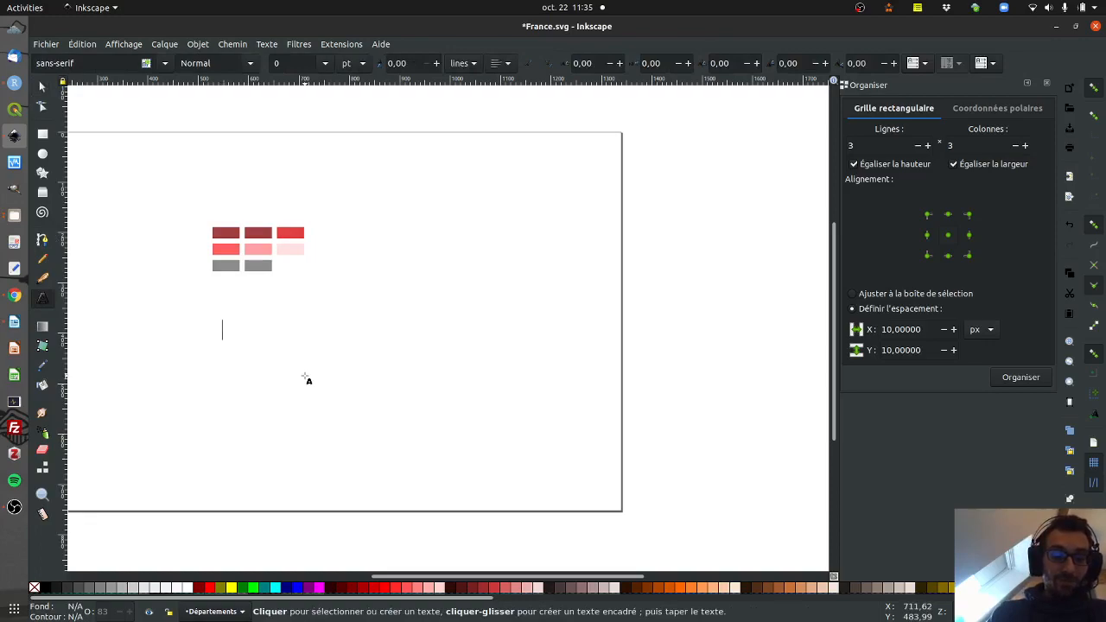
type("Titr")
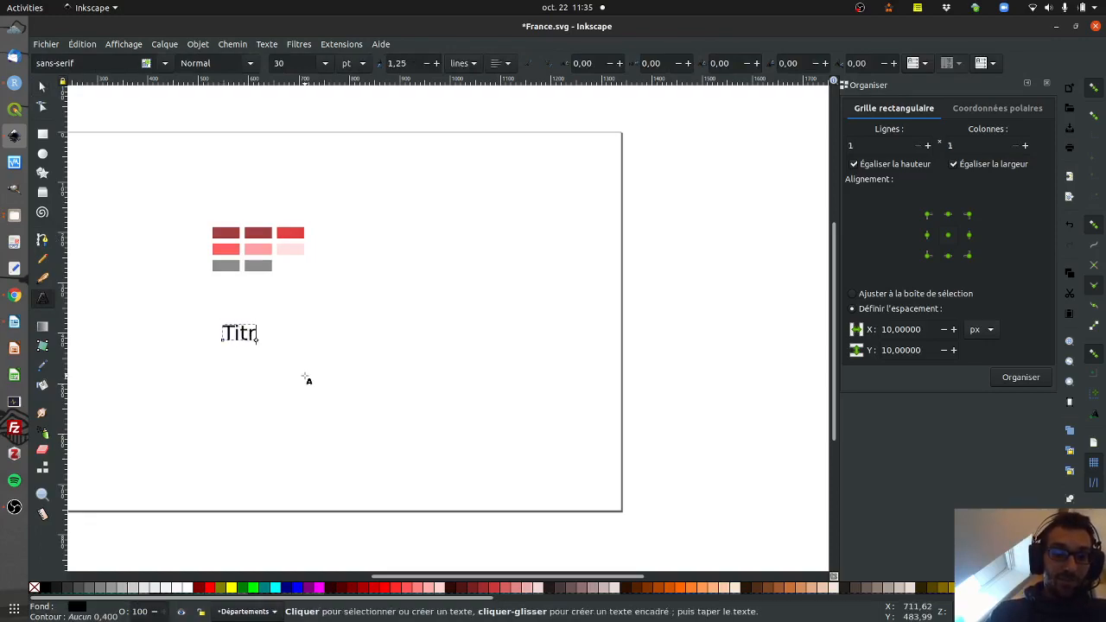
type("e de ma légende")
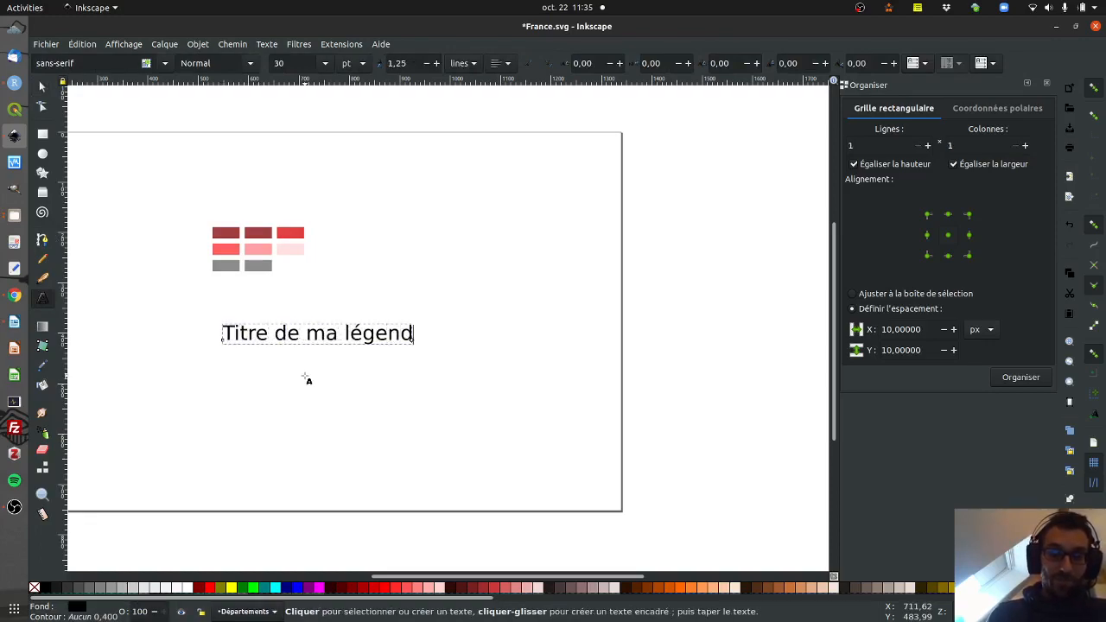
Scale the legend title down to about 216 px wide and move it just above the colour grid.
left_click(42, 86)
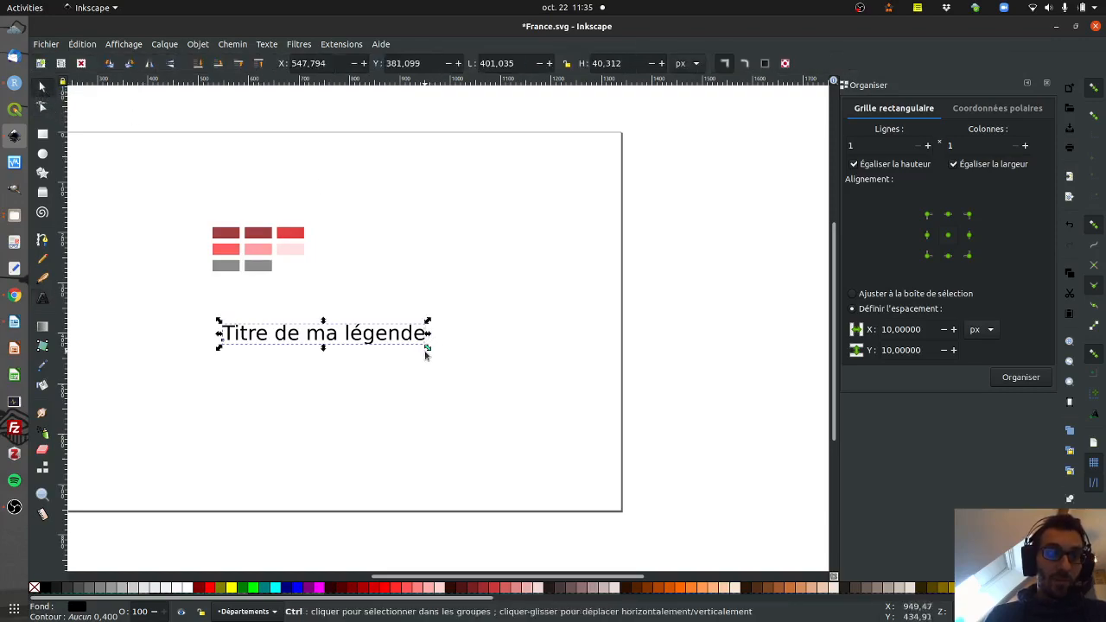
left_click_drag(428, 346, 417, 341)
left_click_drag(278, 335, 314, 210)
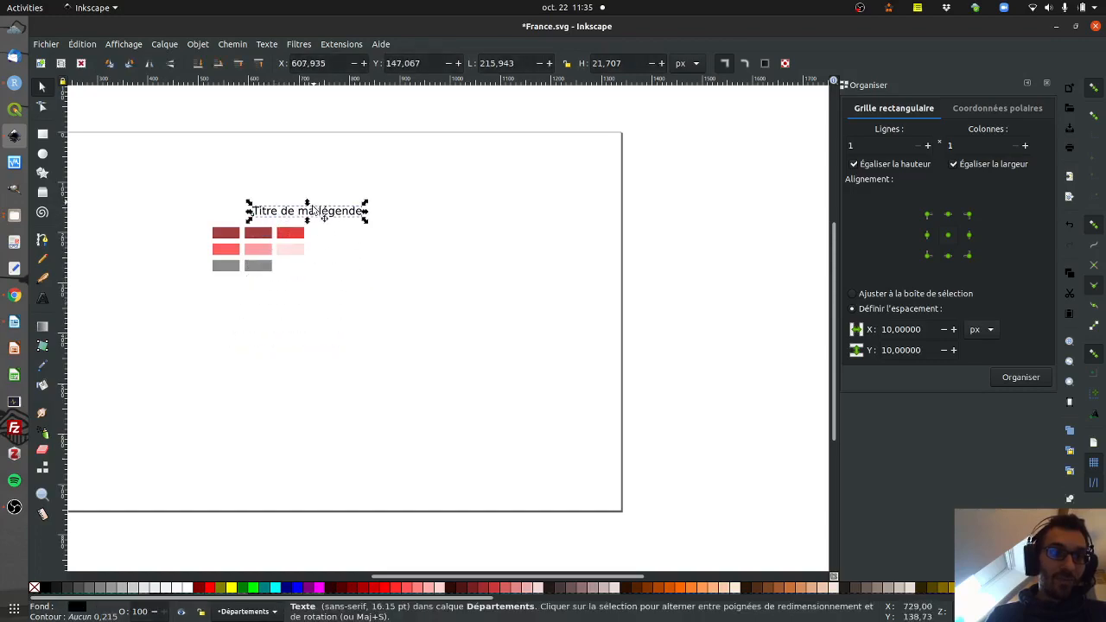
Align the left edges of the legend title and the upper-left dark red rectangle.
left_click(223, 235, "shift")
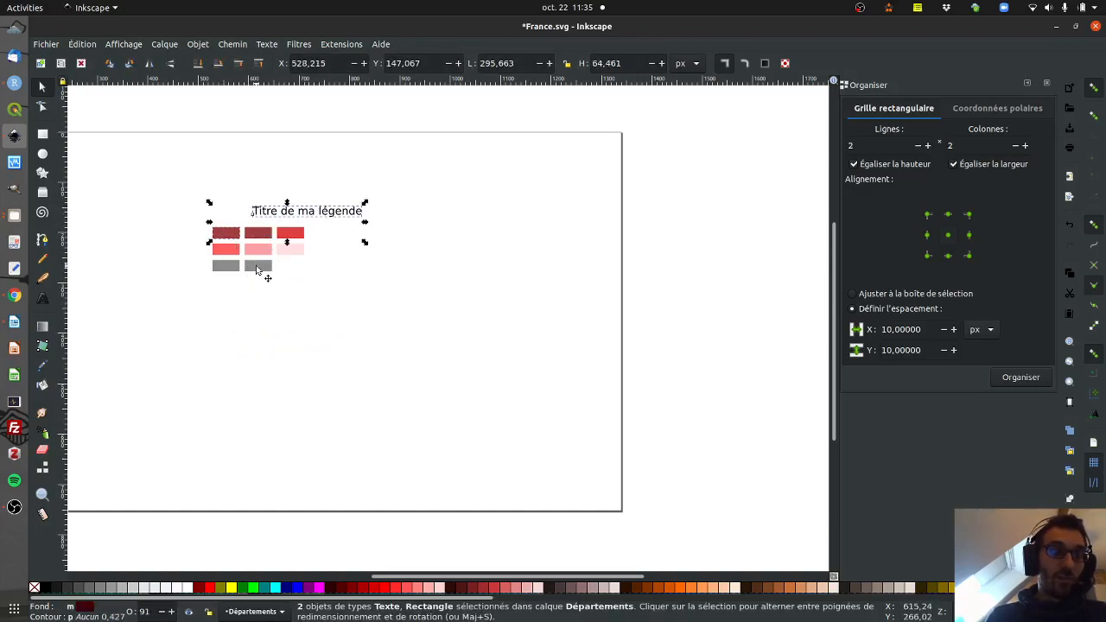
left_click(209, 48)
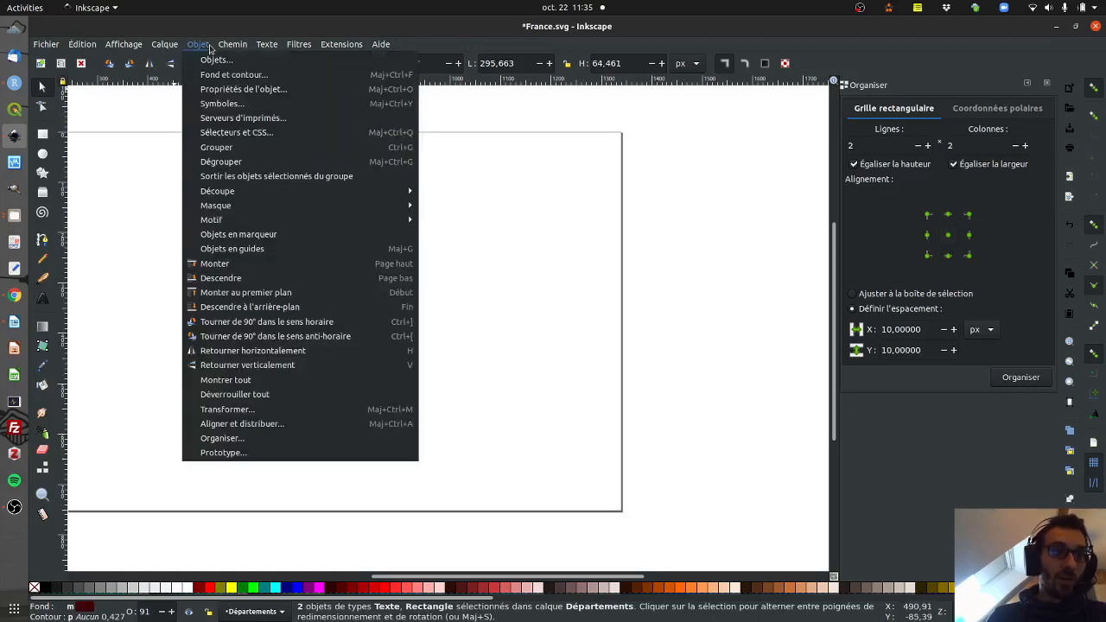
left_click(243, 423)
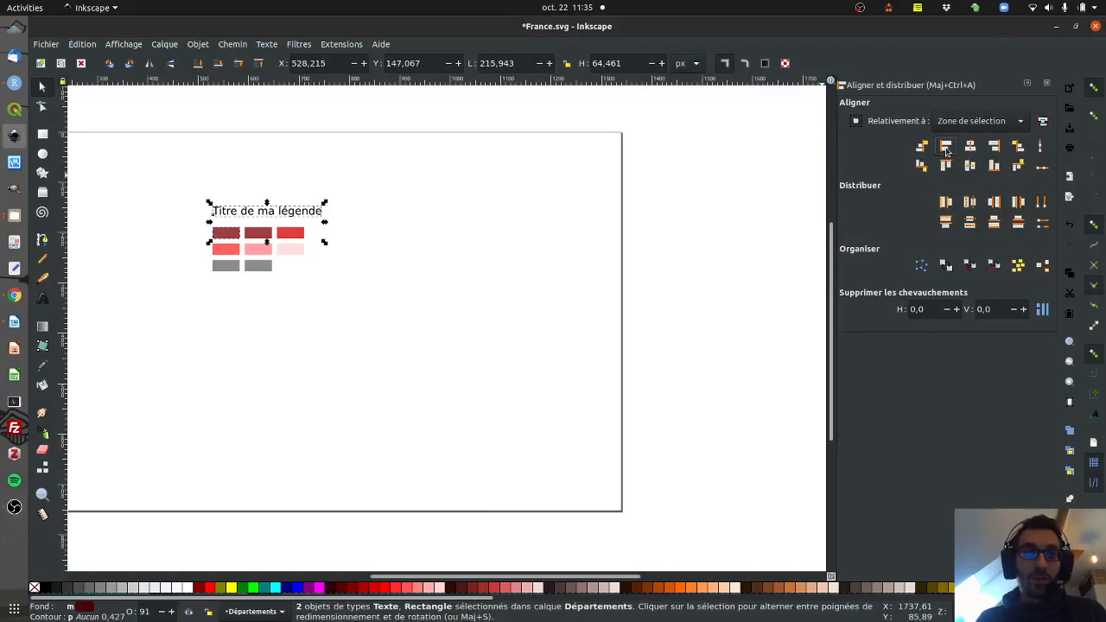
left_click(425, 329)
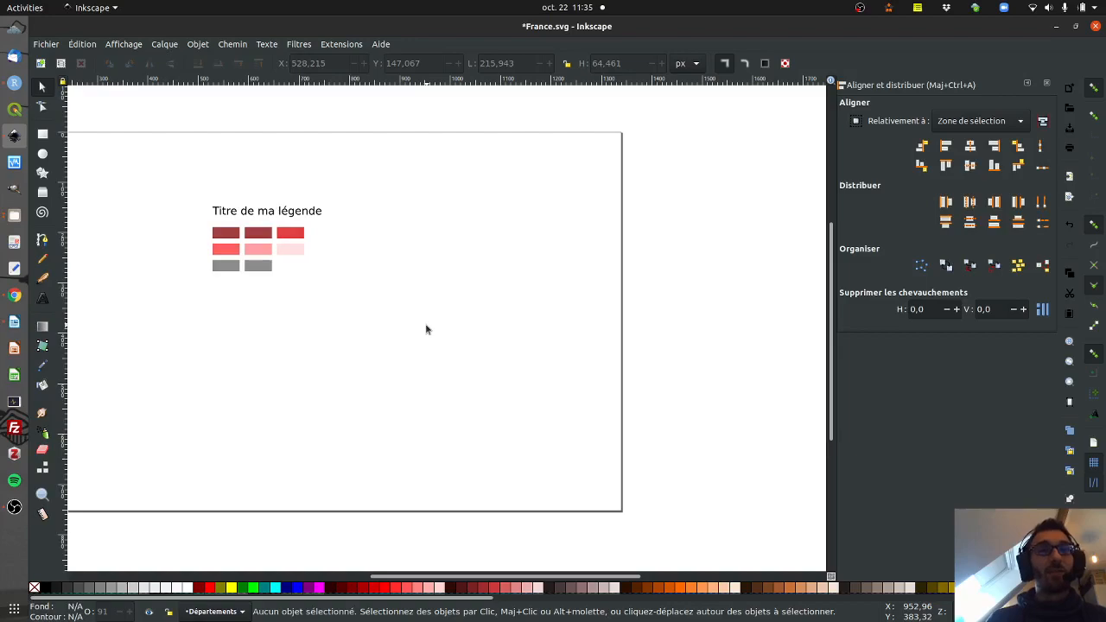
Add the text "Source de données" in the lower part of the page.
left_click(43, 297)
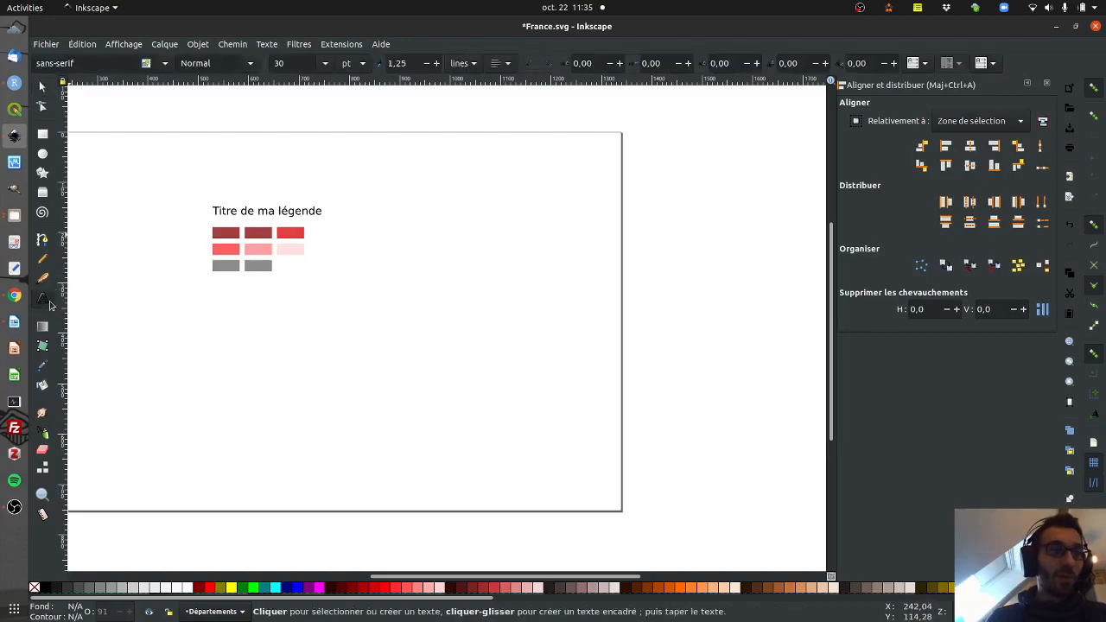
left_click(383, 449)
type("Sou")
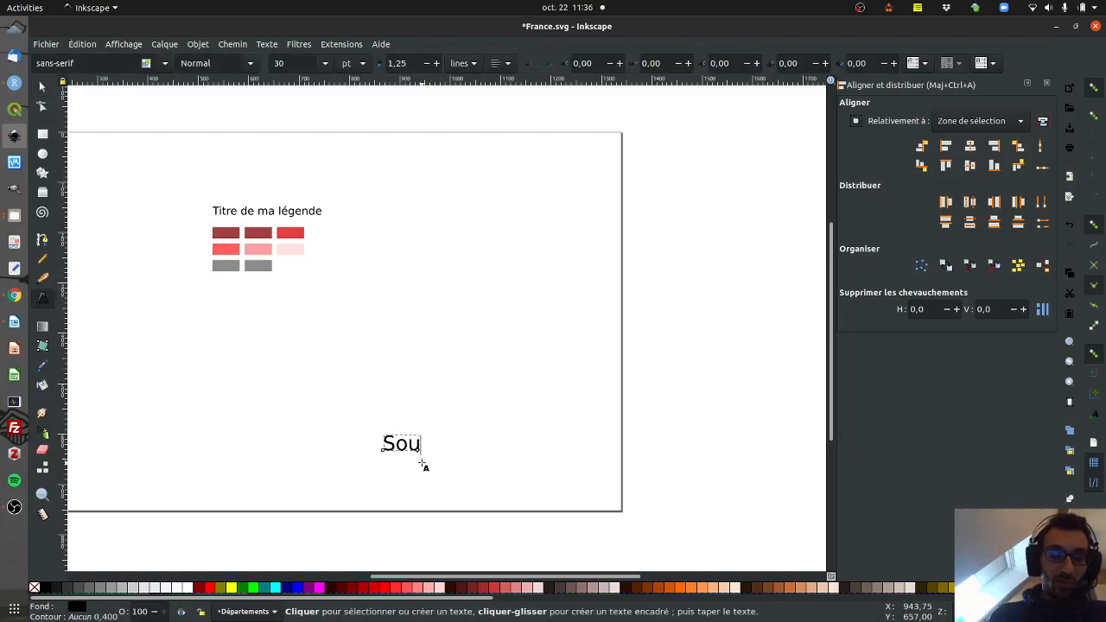
type("rce de do")
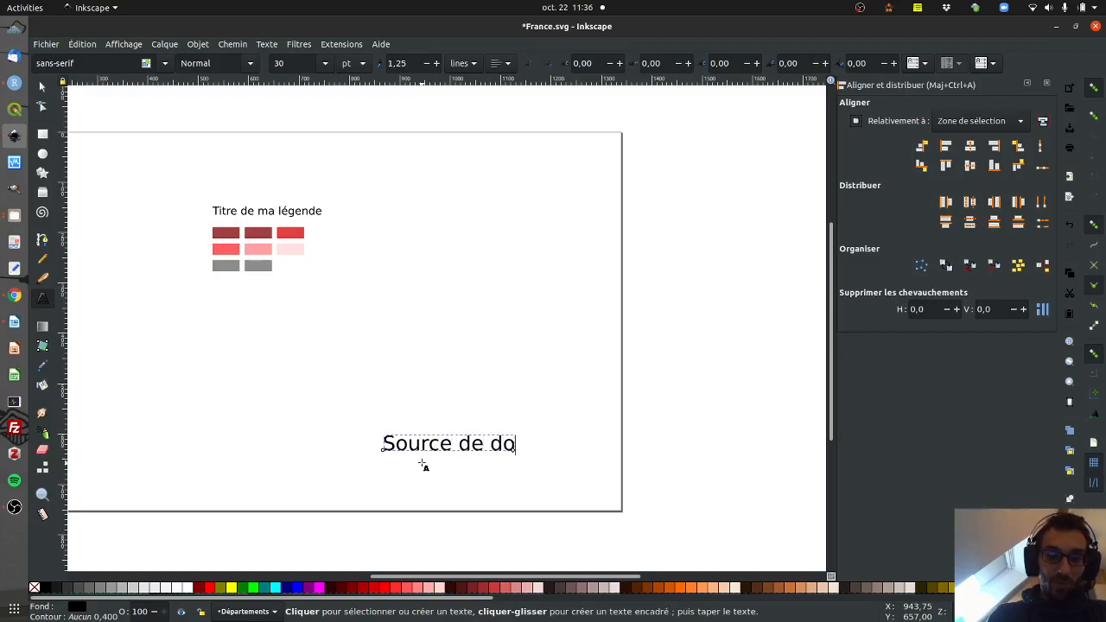
type("nnées")
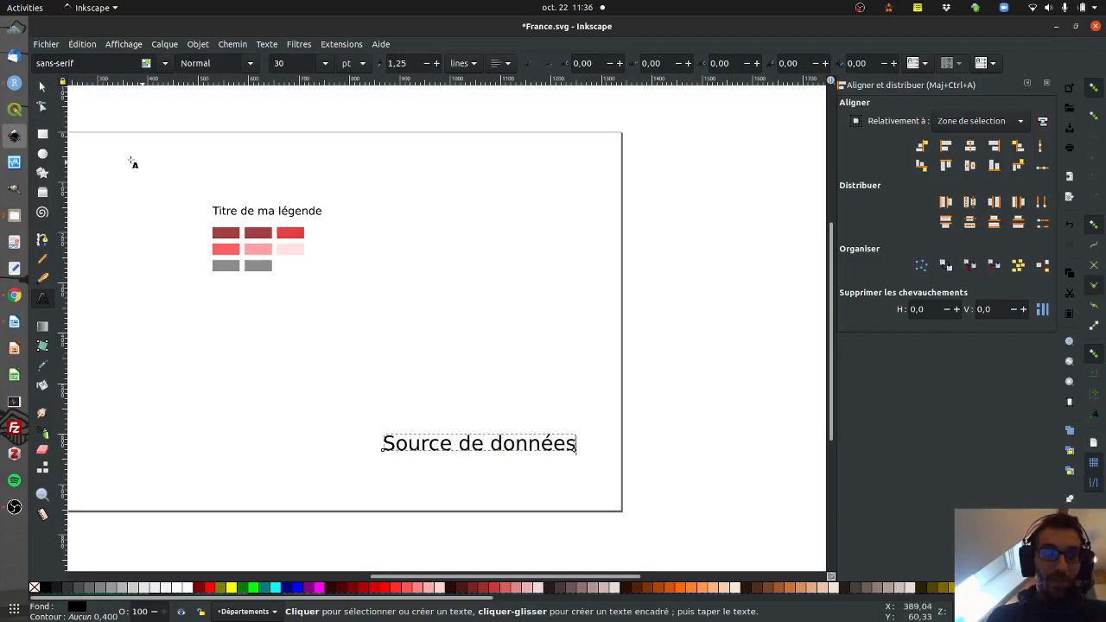
Shrink the "Source de données" text to a small caption and place it near the page's bottom edge, further left.
left_click(43, 86)
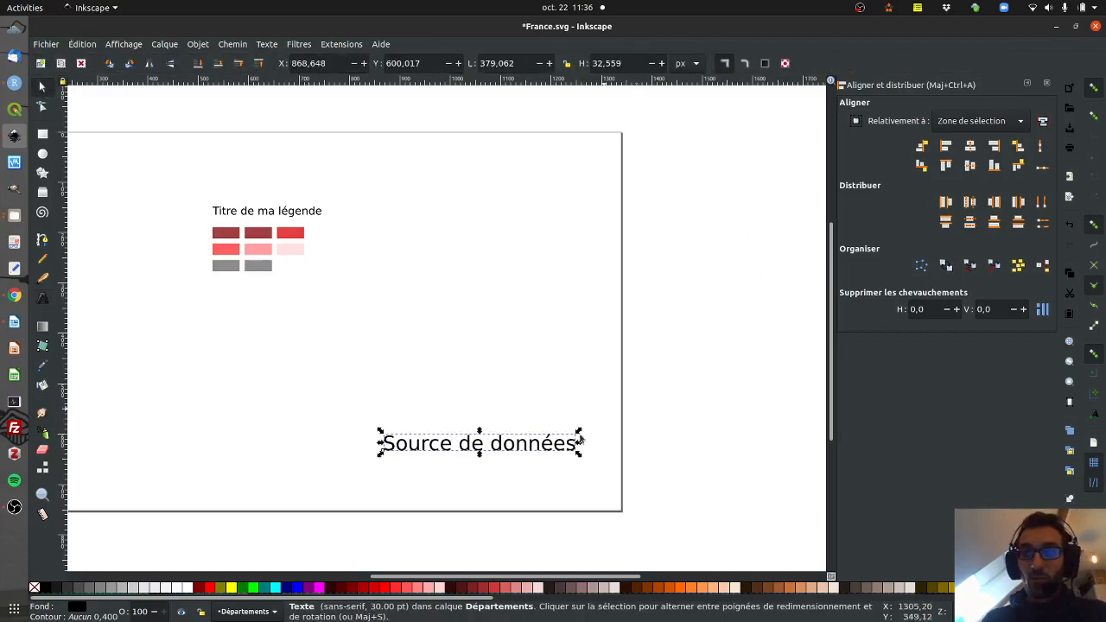
left_click(533, 363)
left_click(576, 434, "shift")
left_click_drag(577, 432, 367, 474)
Align the left edges of the "Source de données" caption and the legend's lower-left grey rectangle.
left_click(429, 464)
left_click(230, 268, "shift")
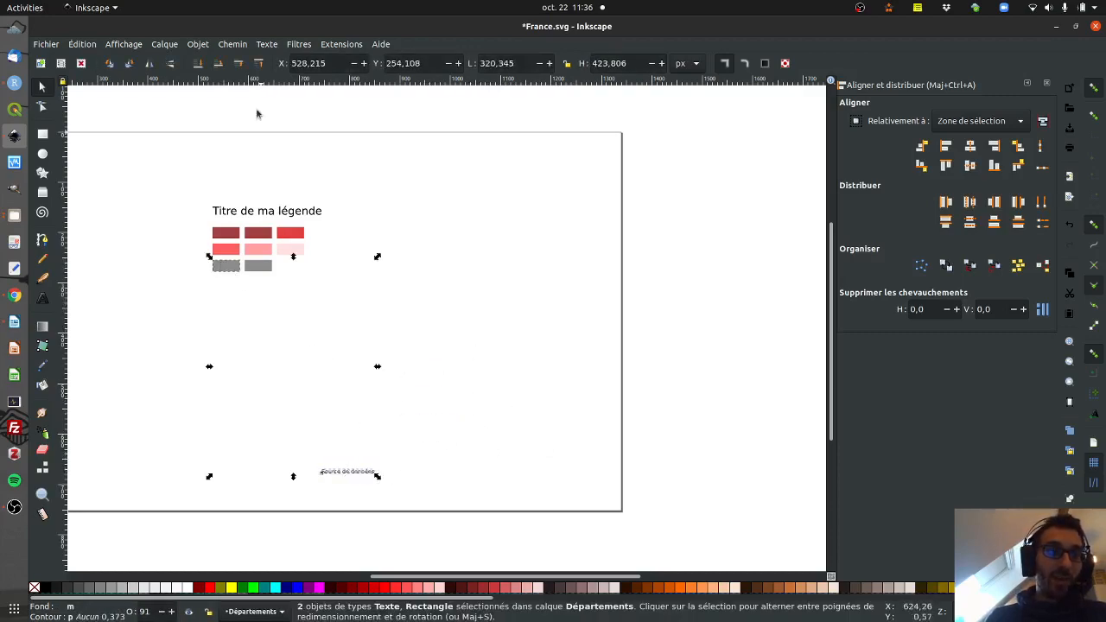
left_click(198, 44)
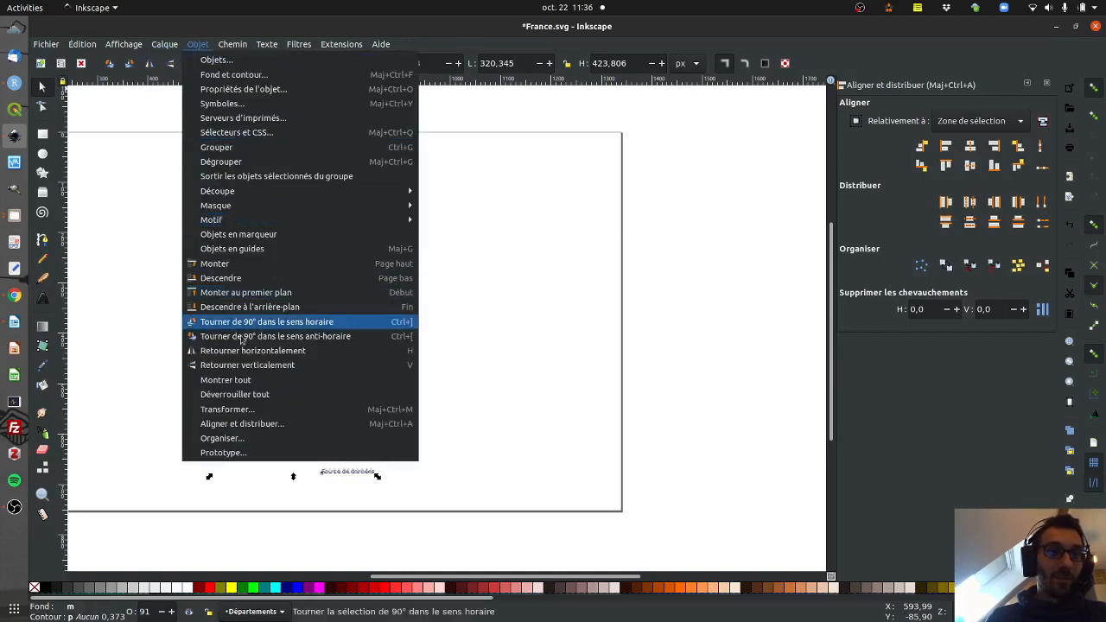
left_click(235, 423)
left_click(945, 147)
left_click(469, 409)
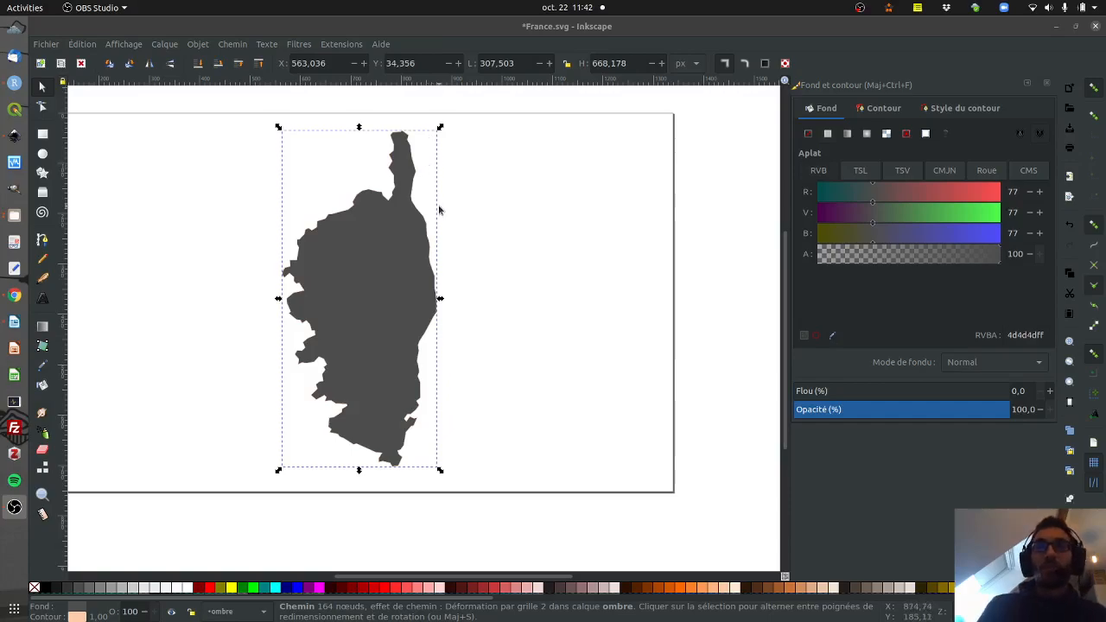
Remove the "Déformation par grille 2" path effect from the dark grey Corsica shape.
left_click(238, 45)
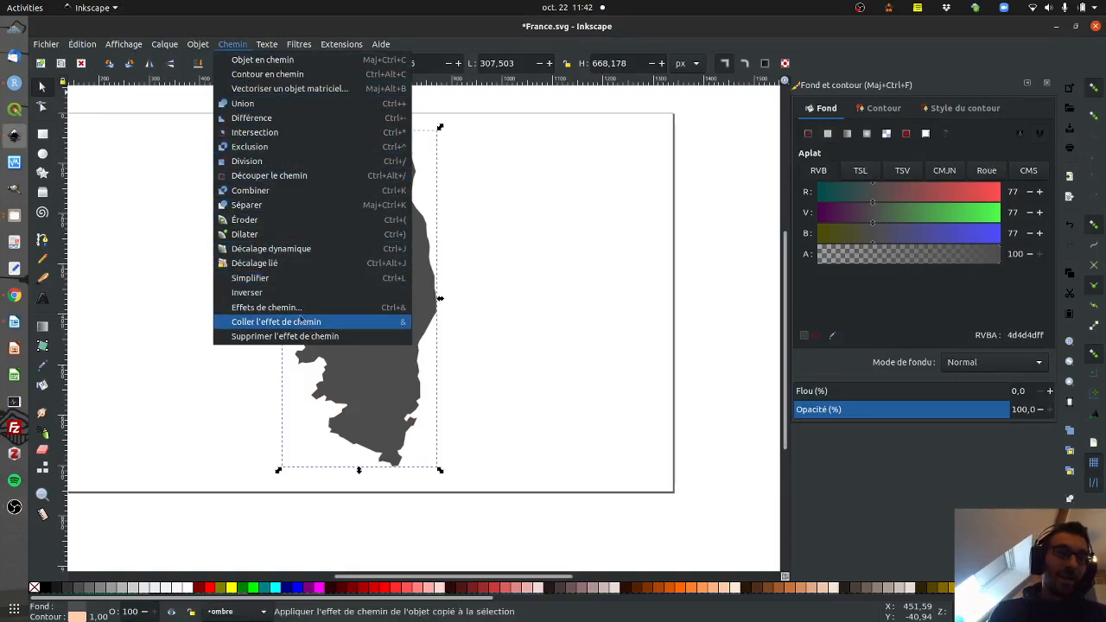
left_click(268, 308)
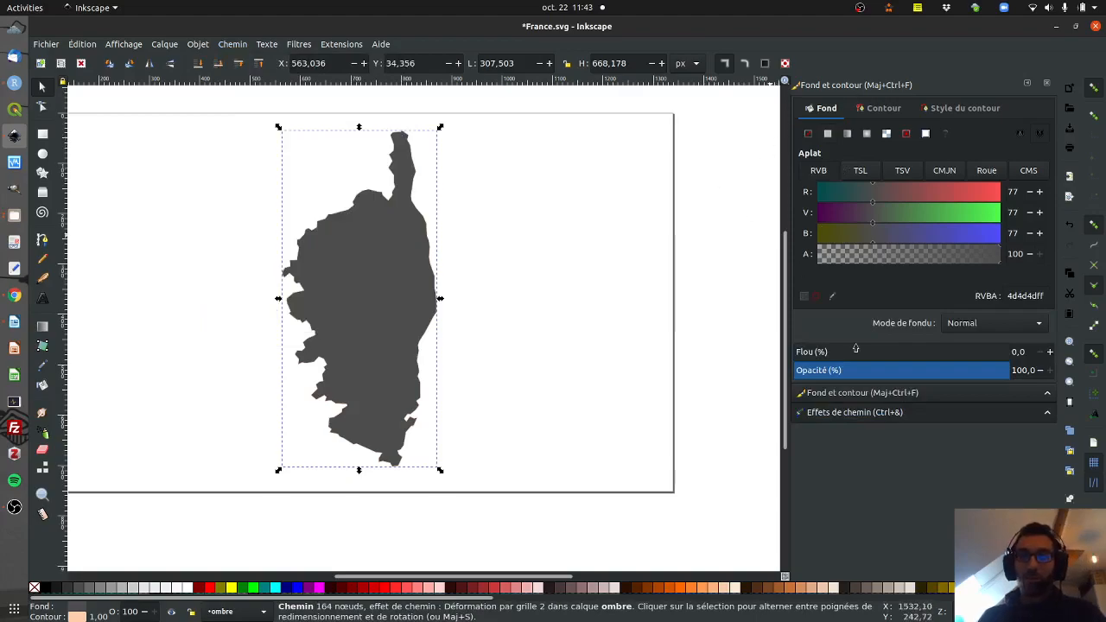
left_click(219, 45)
left_click(268, 307)
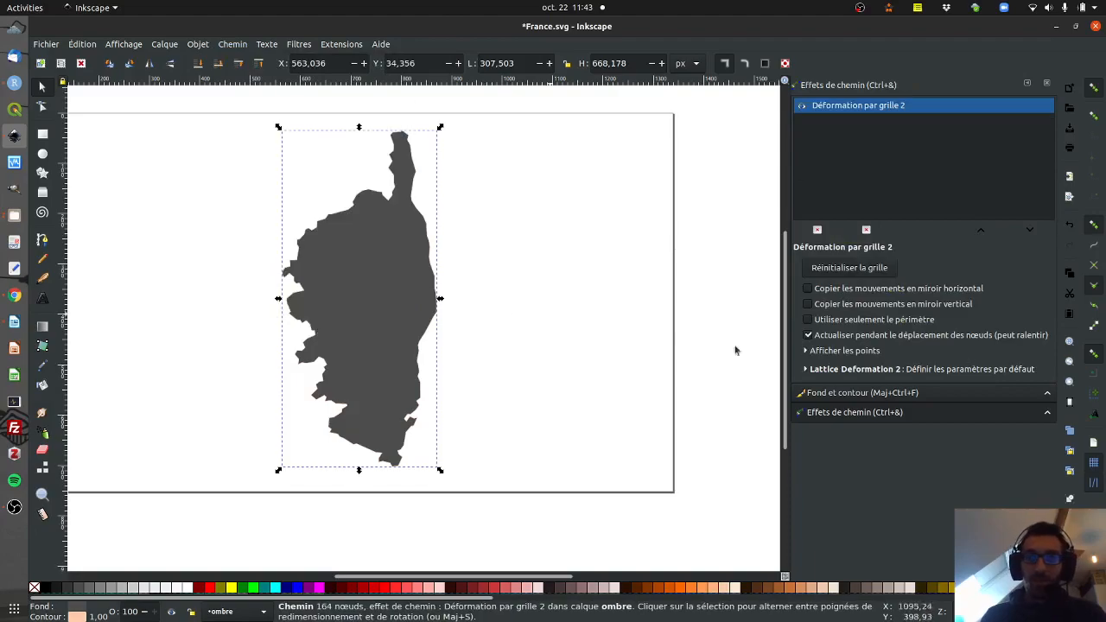
left_click(867, 230)
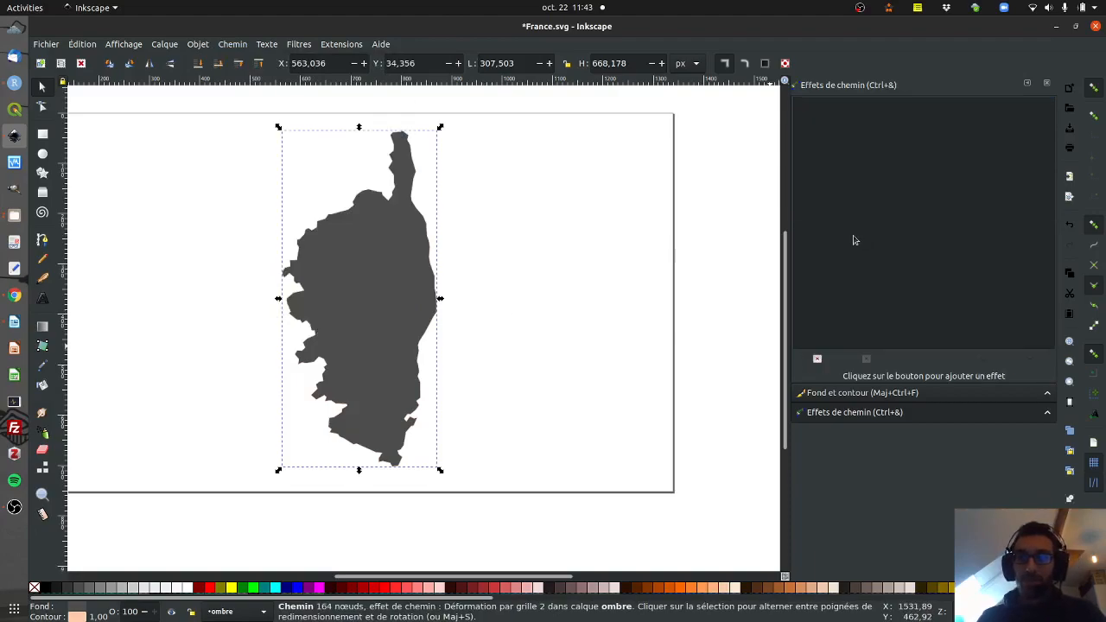
Browse the available path effects and apply the "Croquis" (Sketch) effect to the Corsica shape.
left_click(817, 361)
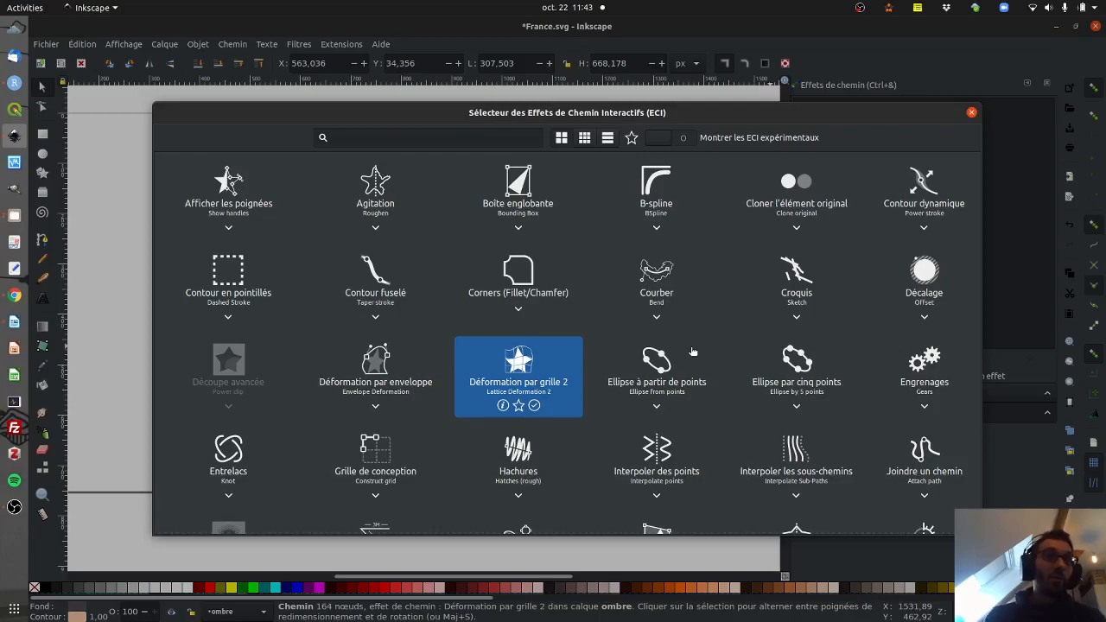
scroll(804, 378, "down", 5)
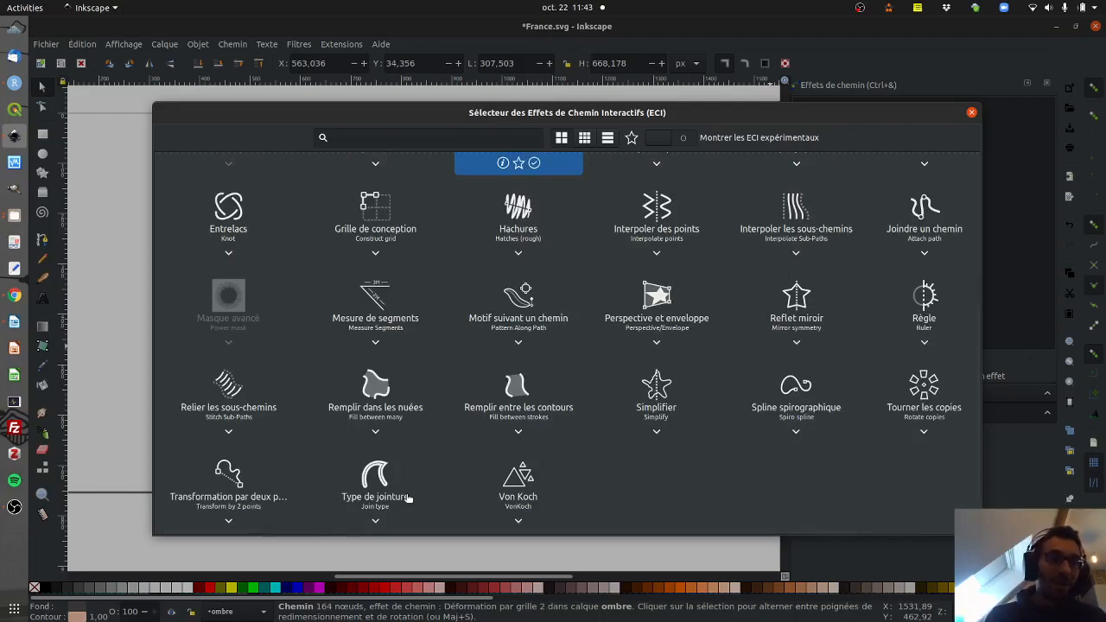
scroll(409, 498, "up", 5)
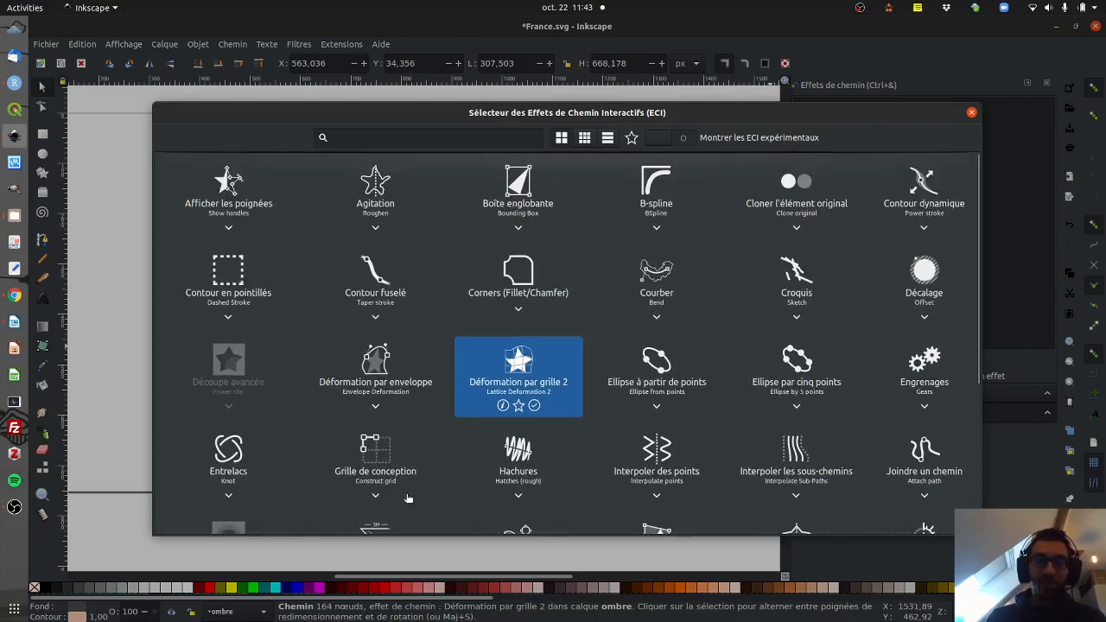
left_click(800, 276)
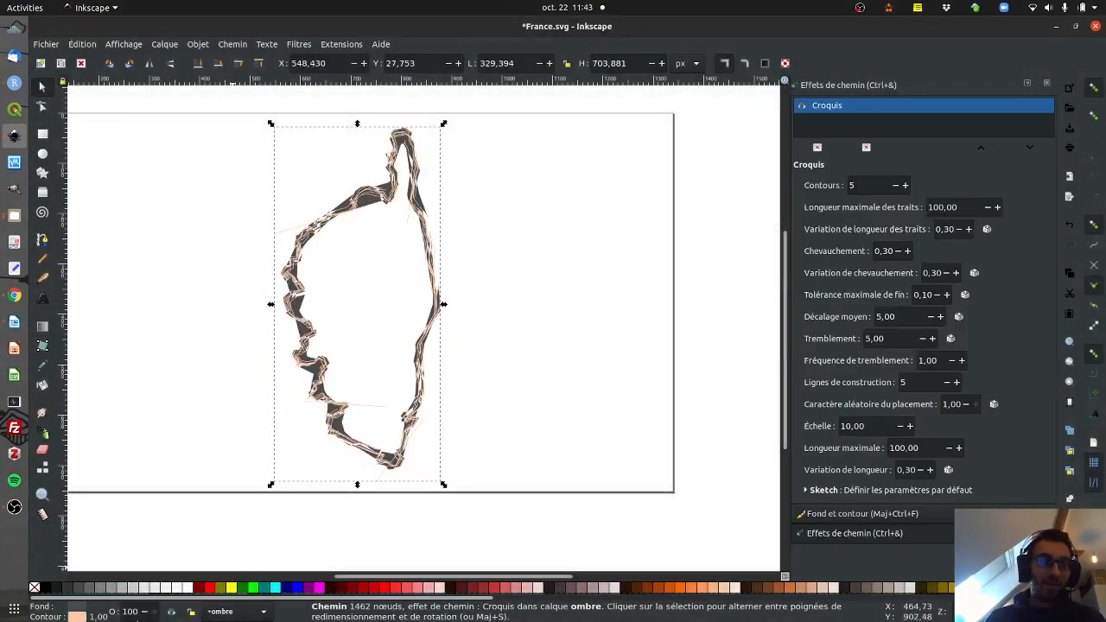
Remove the fill from the sketched Corsica shape, keeping only its stroke, and deselect it.
left_click(80, 610)
left_click(34, 588)
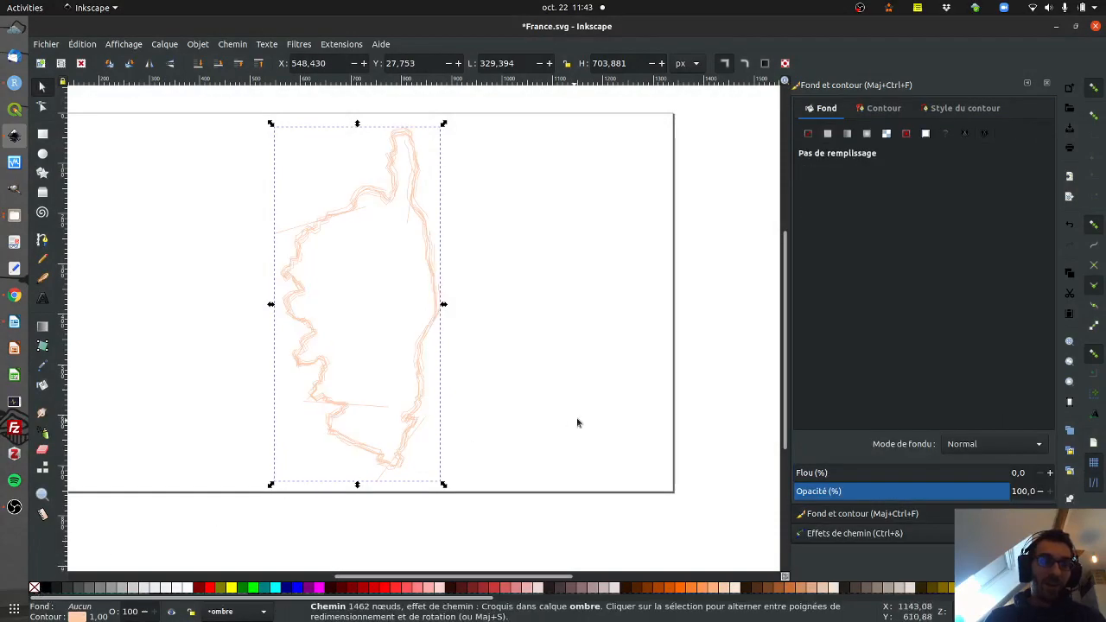
left_click(387, 241)
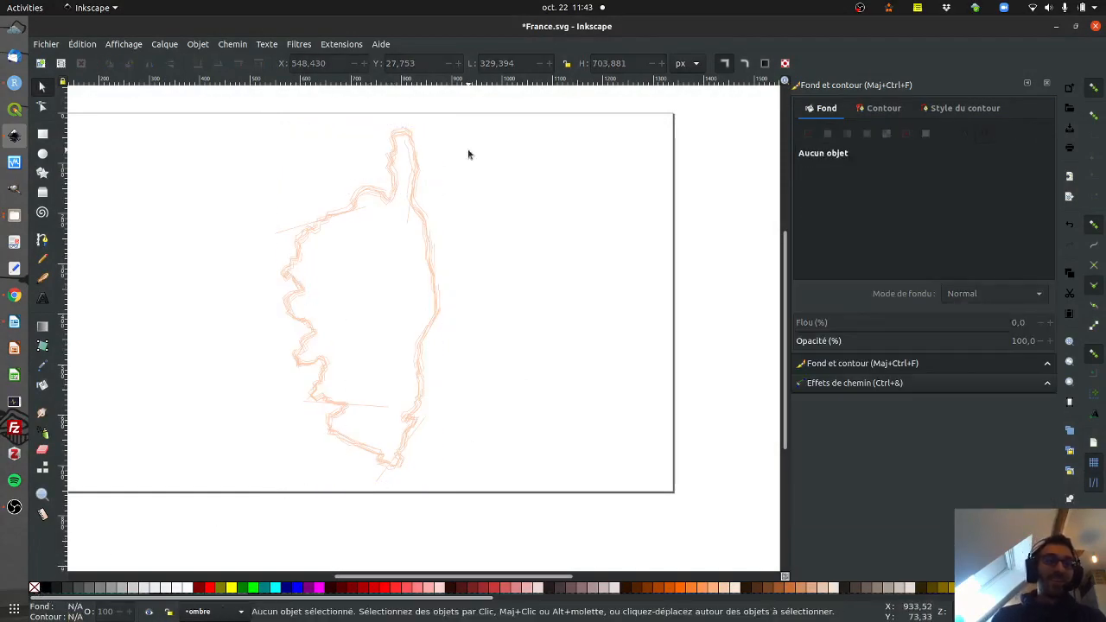